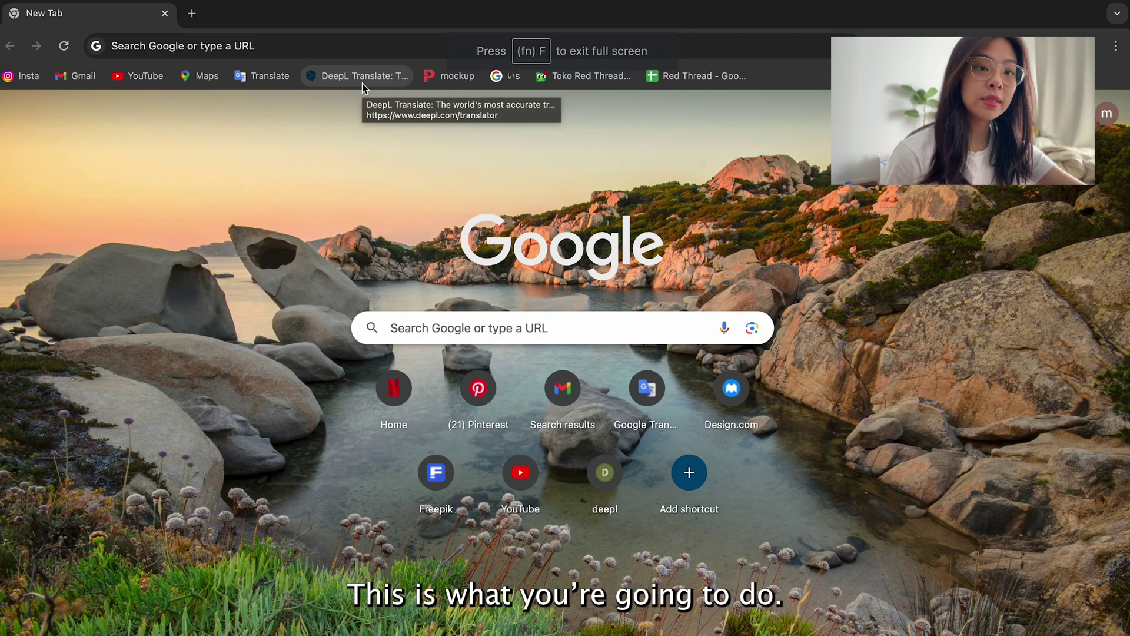
- Open the Freepik website and search its assets for "takeaway still life"
left_click(316, 45)
type("freepik")
key("Return")
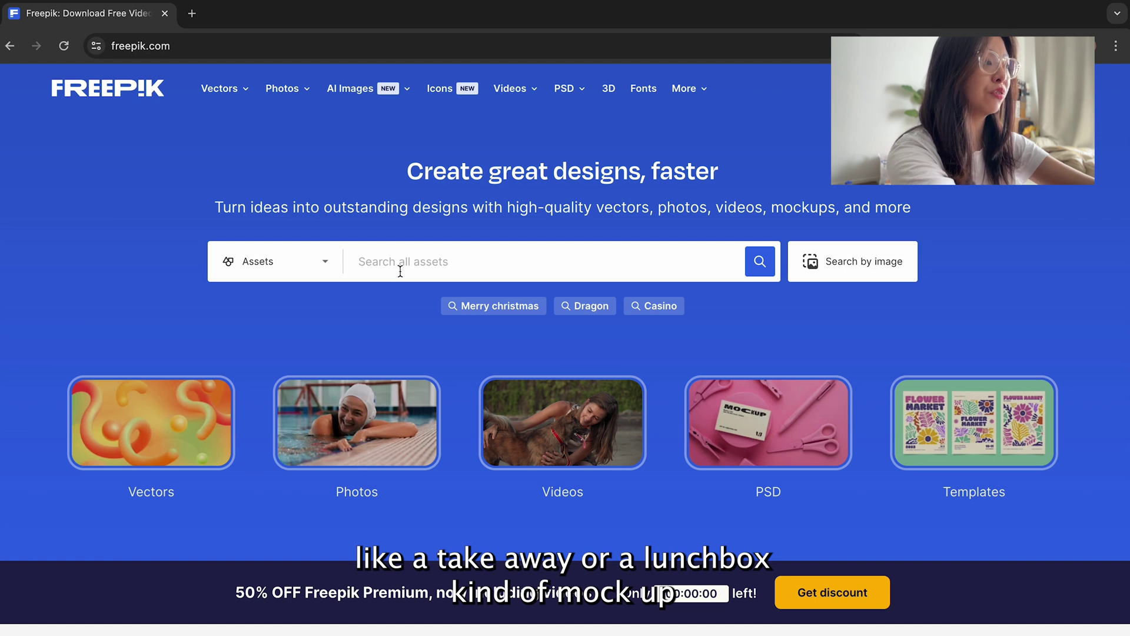
type("away still life")
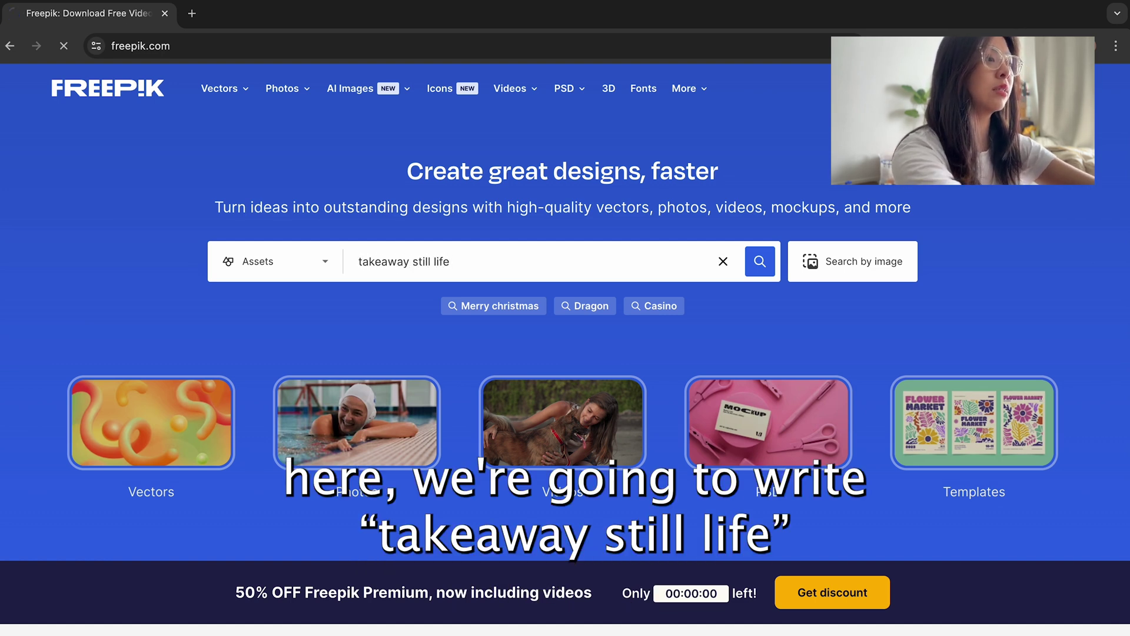
- Browse the search results and open the photo of takeaway coffee cups, pizza boxes and a paper bag
scroll(978, 450, "down", 10)
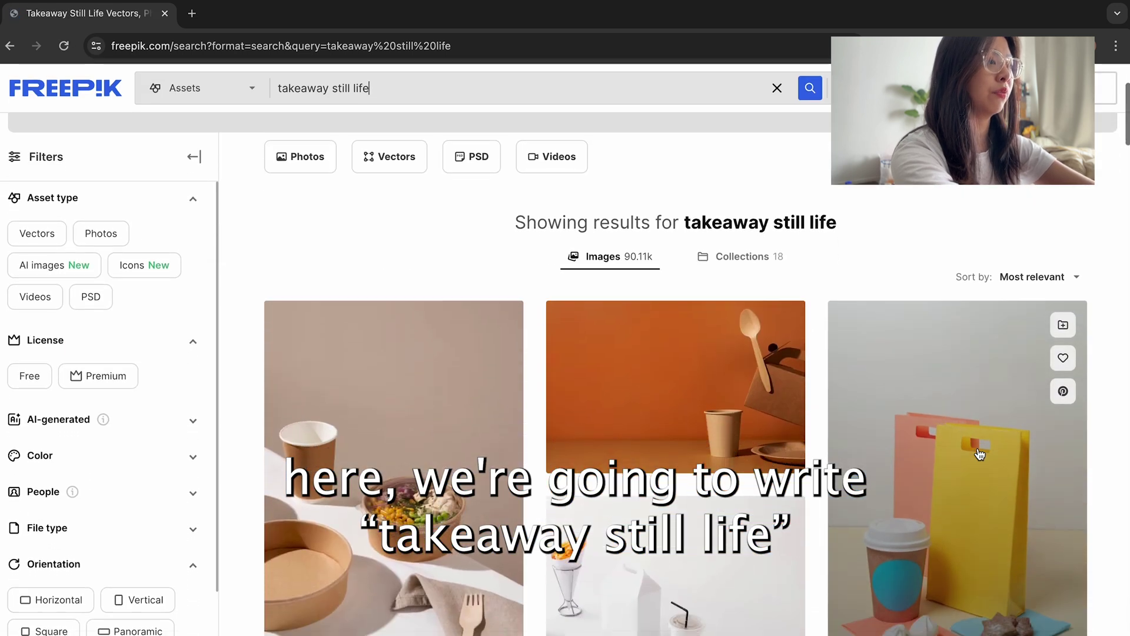
scroll(979, 453, "down", 10)
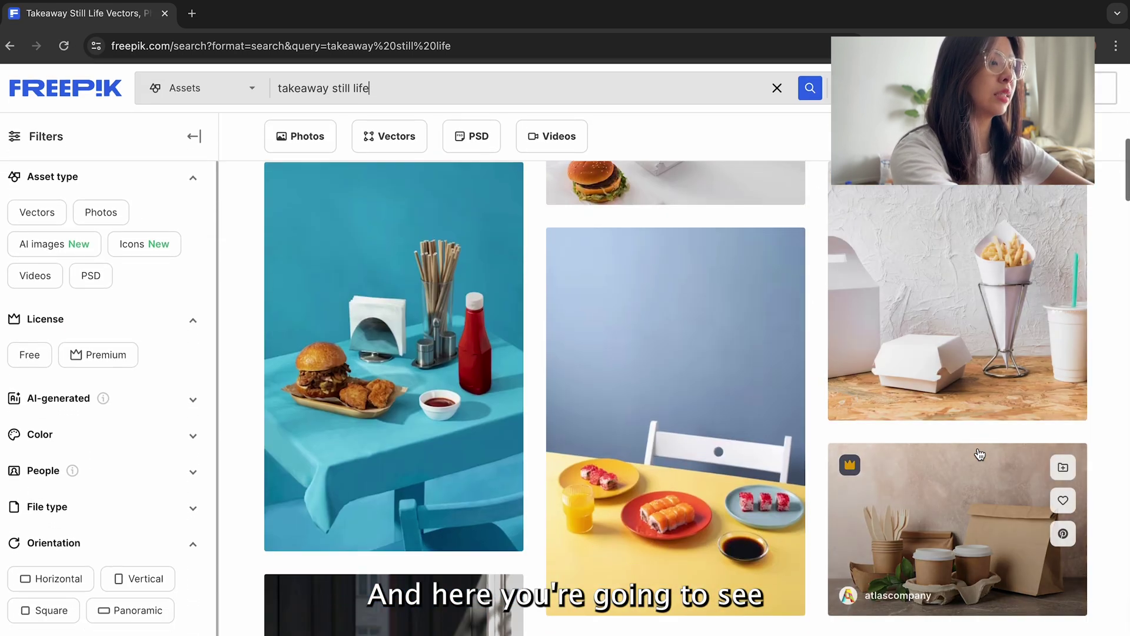
scroll(978, 452, "down", 5)
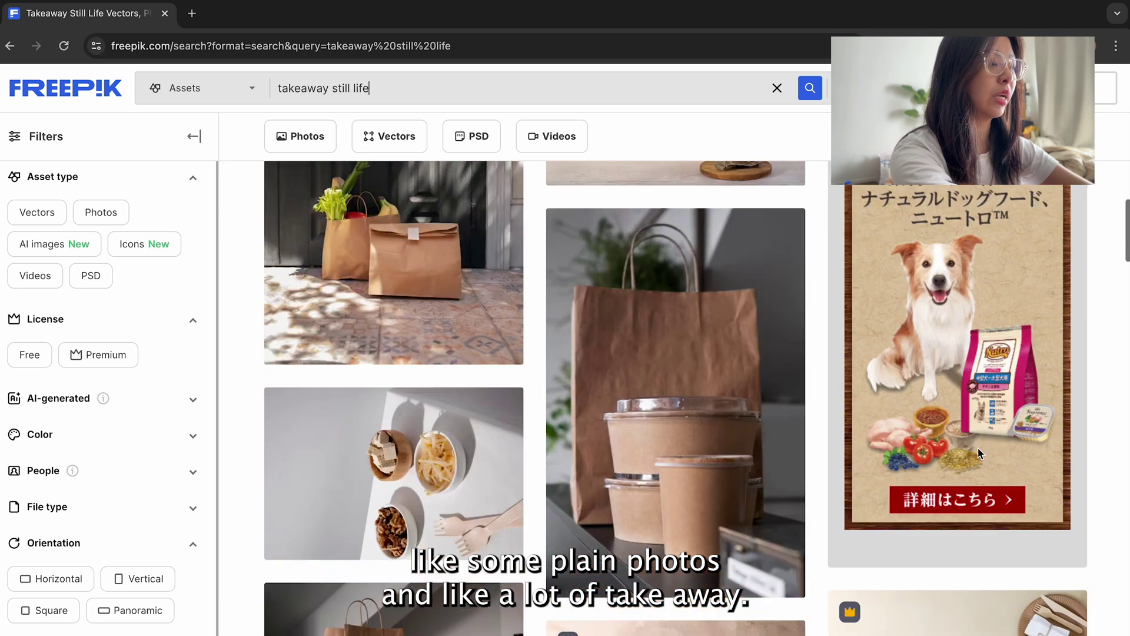
scroll(980, 454, "down", 10)
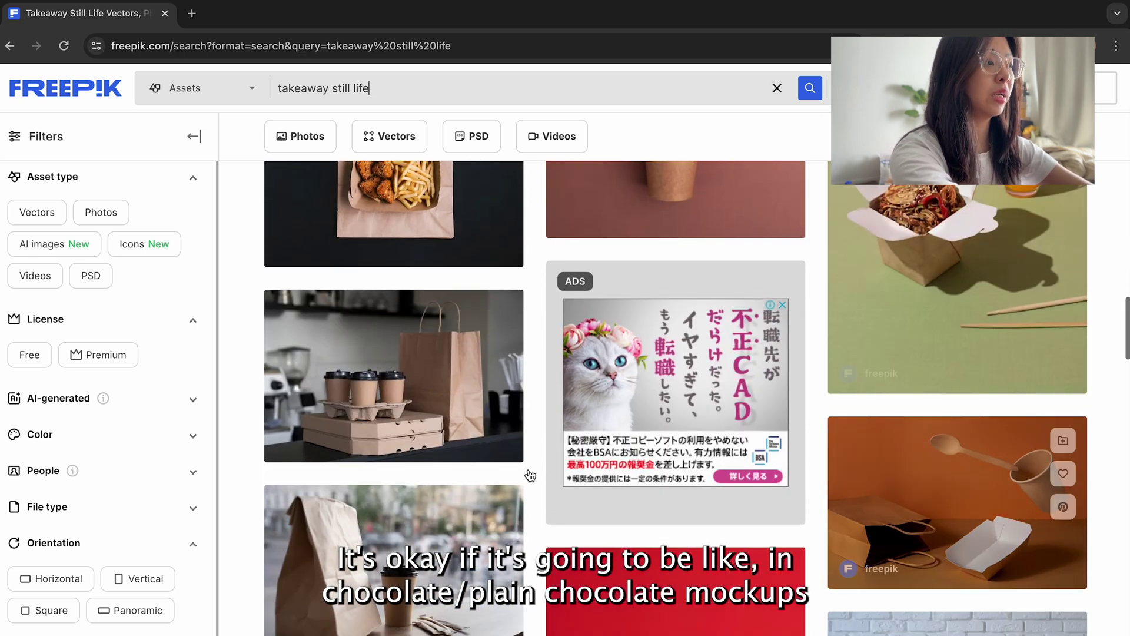
left_click(401, 418)
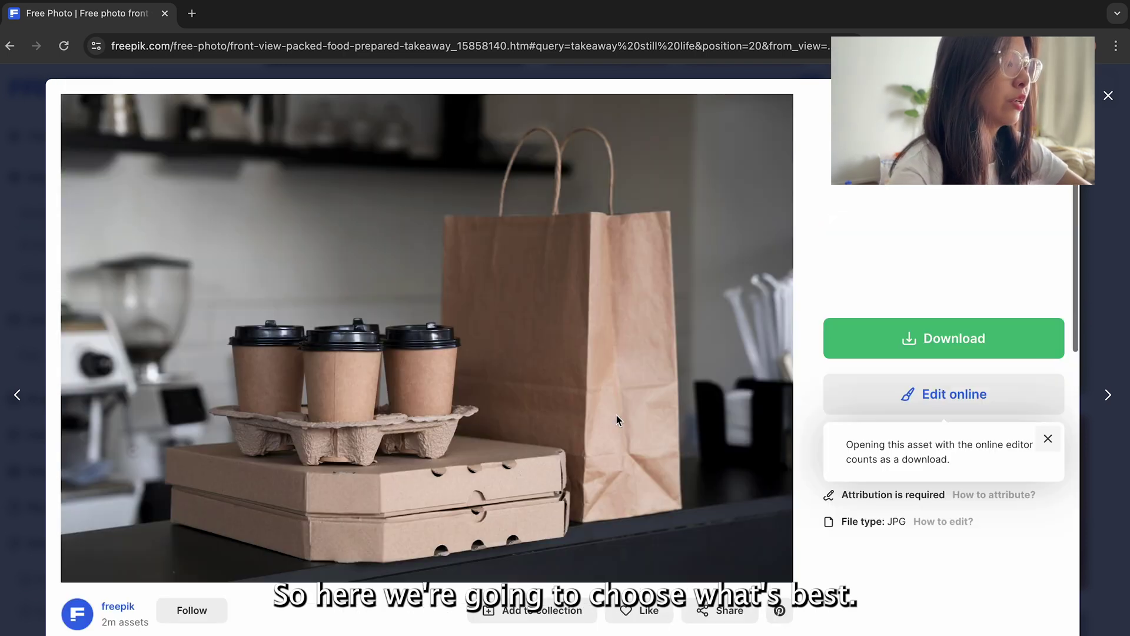
- Open the still-life photo of the cardboard noodle box on an orange background and show all images in its series
left_click(16, 310)
scroll(711, 471, "down", 10)
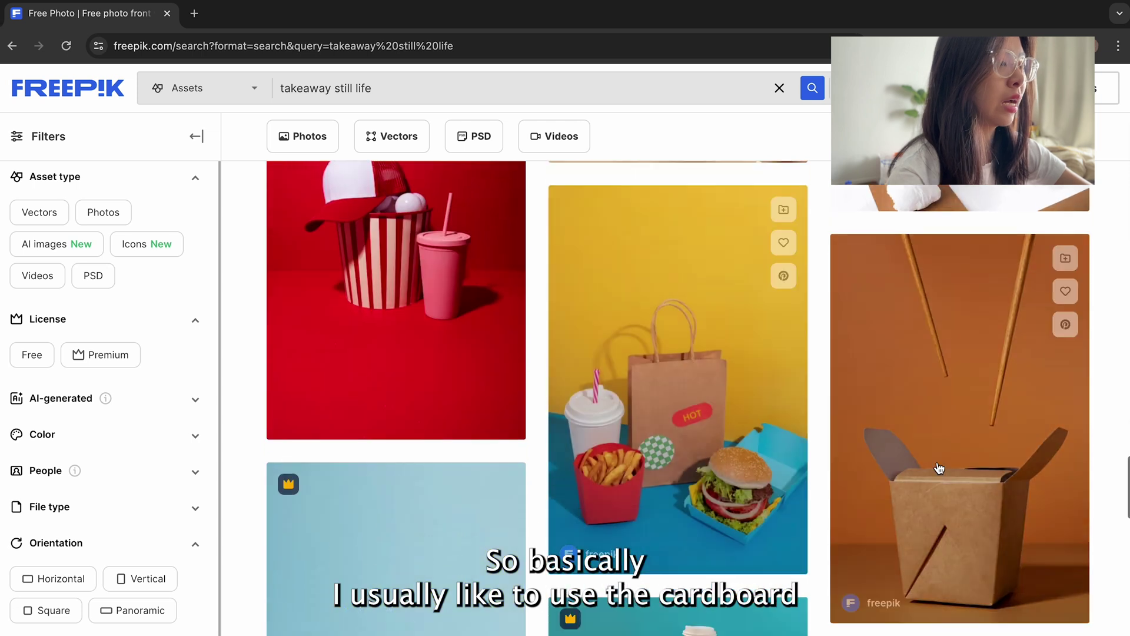
left_click(939, 467)
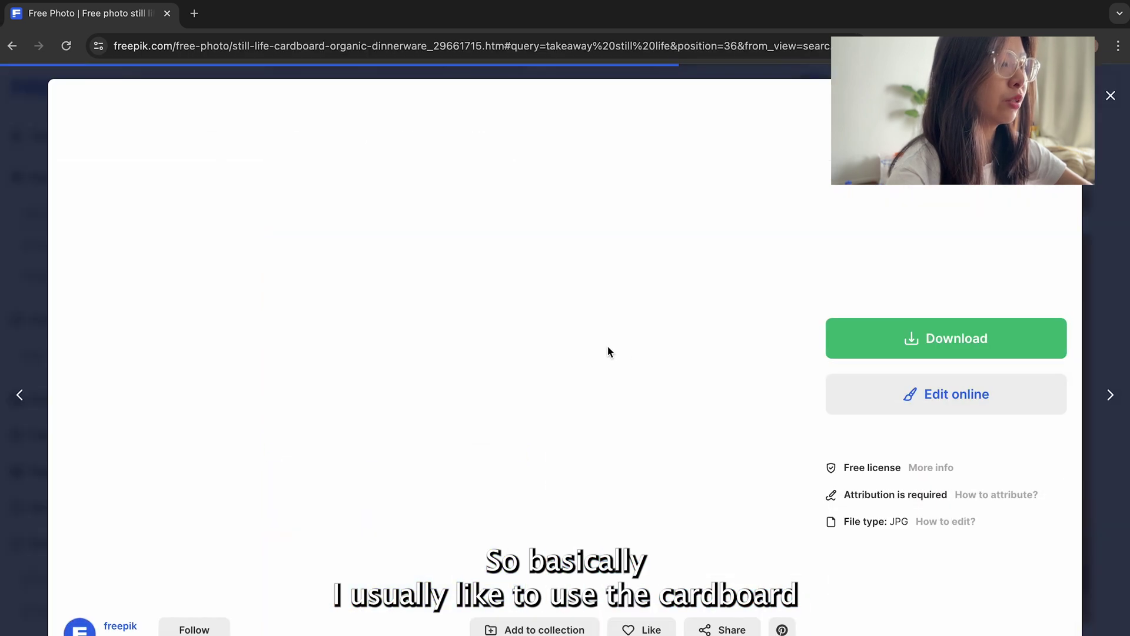
scroll(490, 386, "down", 2)
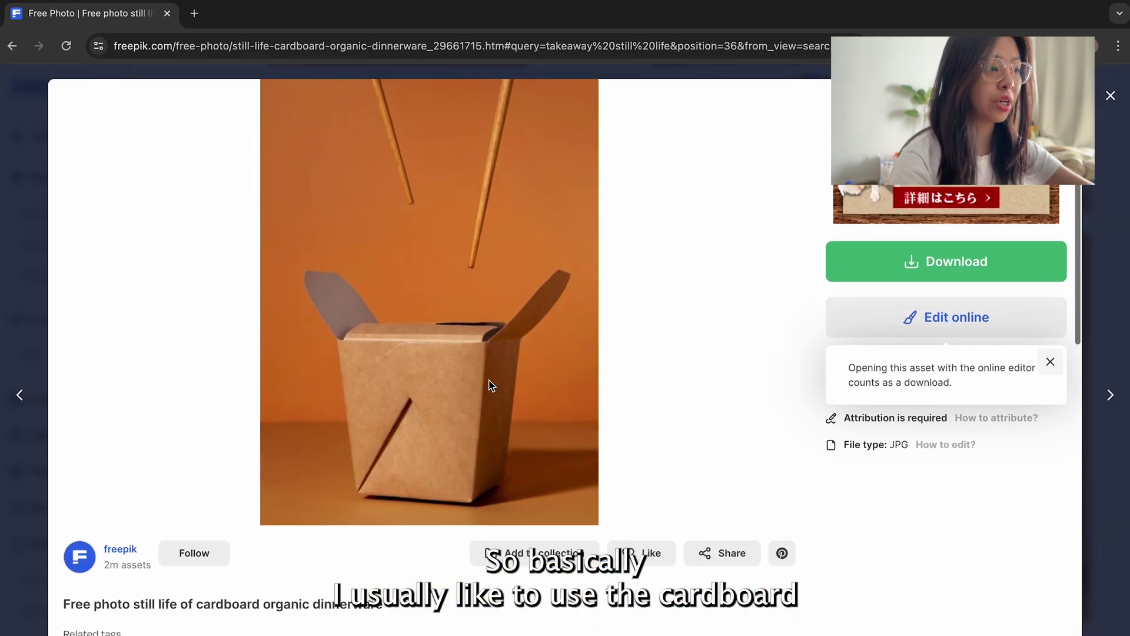
scroll(491, 386, "down", 6)
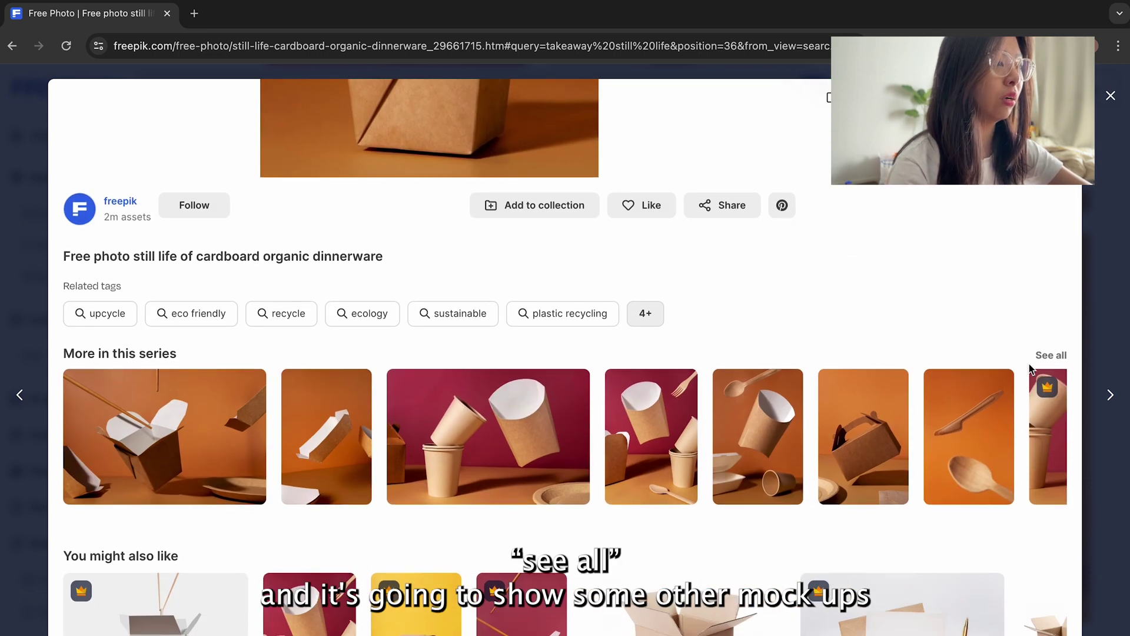
left_click(1045, 356)
- Find the photo of the tilted cardboard lunchbox with a handle in the series and download it
scroll(756, 461, "down", 4)
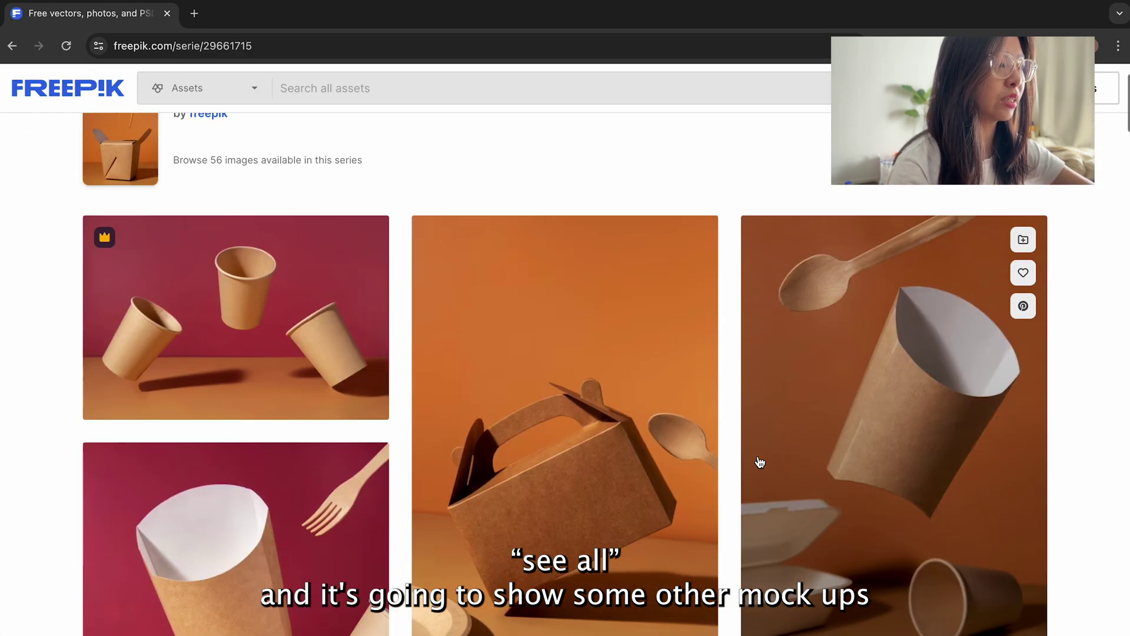
scroll(357, 474, "down", 15)
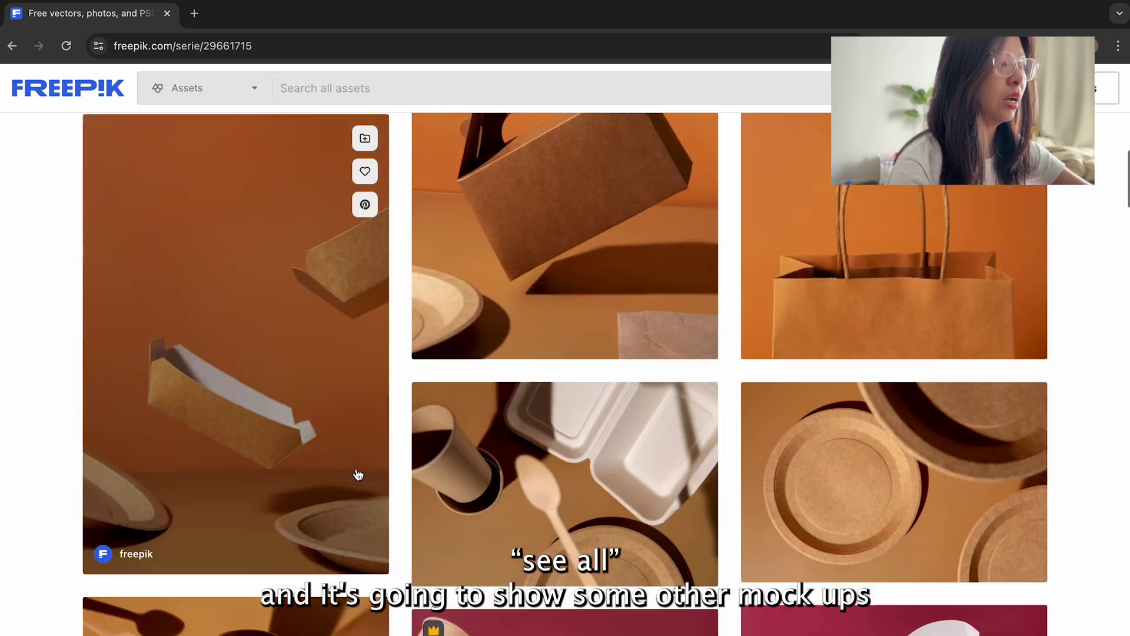
scroll(357, 473, "down", 6)
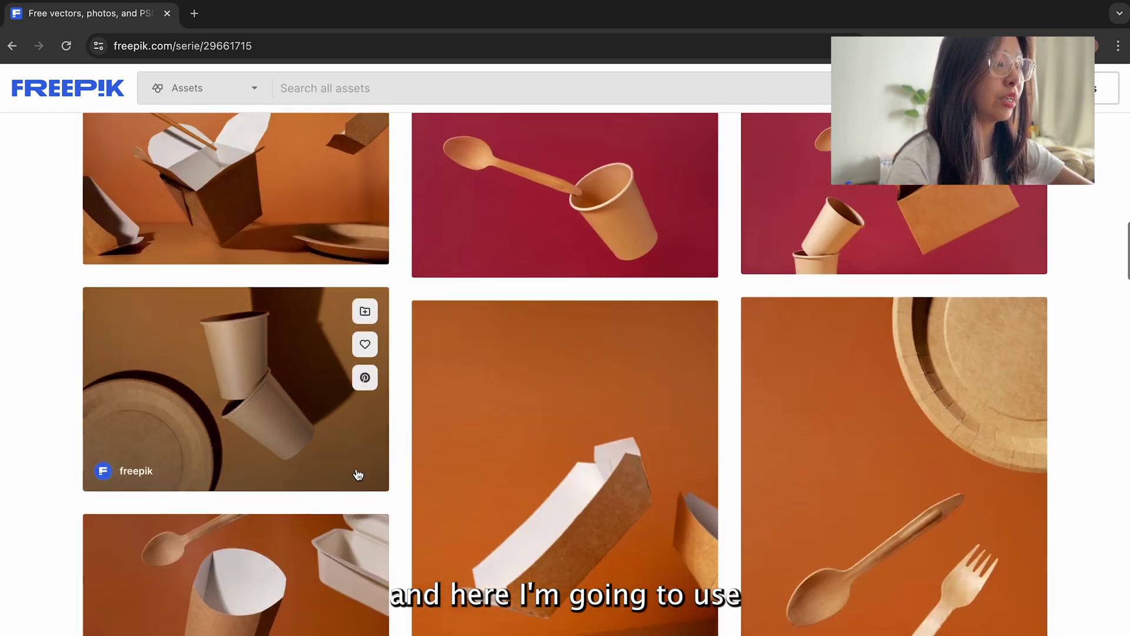
scroll(357, 474, "down", 8)
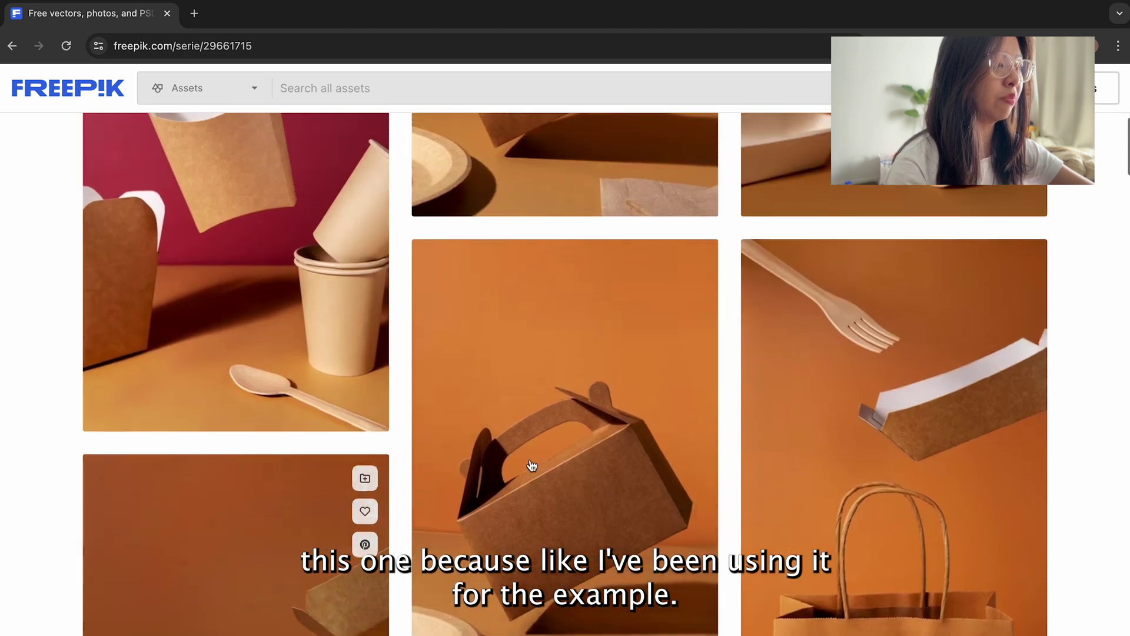
left_click(530, 467)
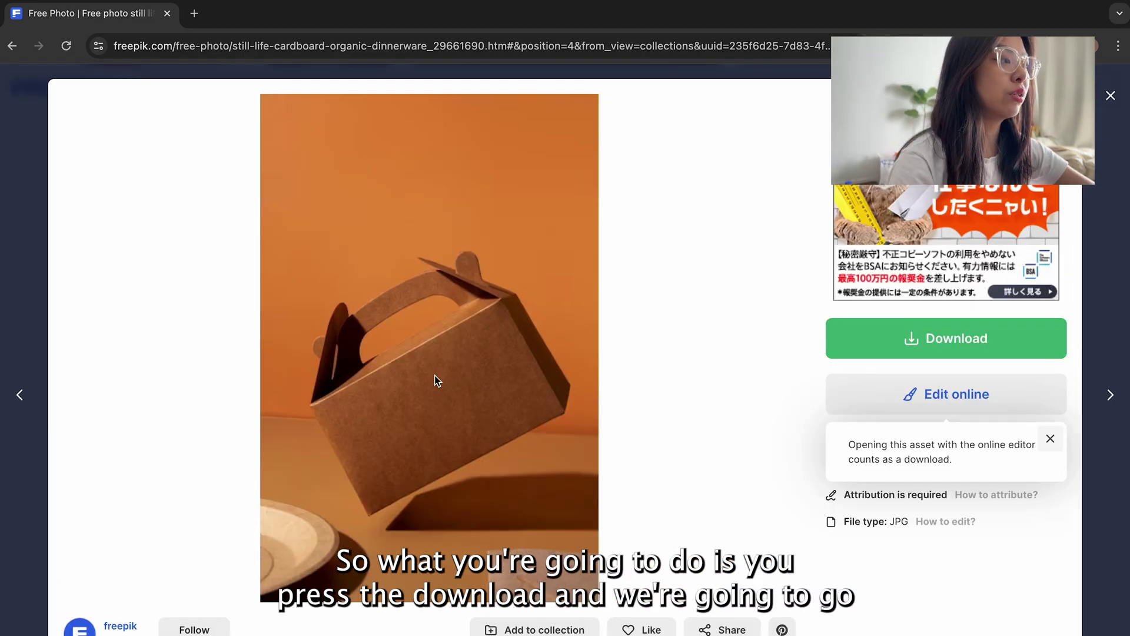
left_click(908, 337)
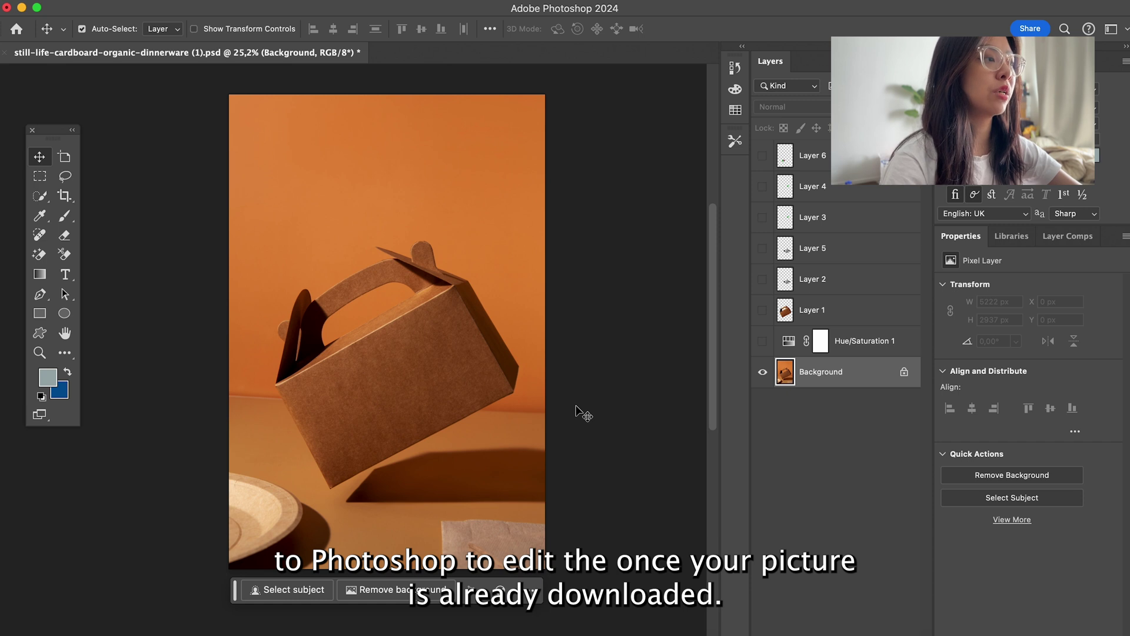
scroll(575, 404, "left", 3)
scroll(575, 405, "up", 2)
left_click(785, 338)
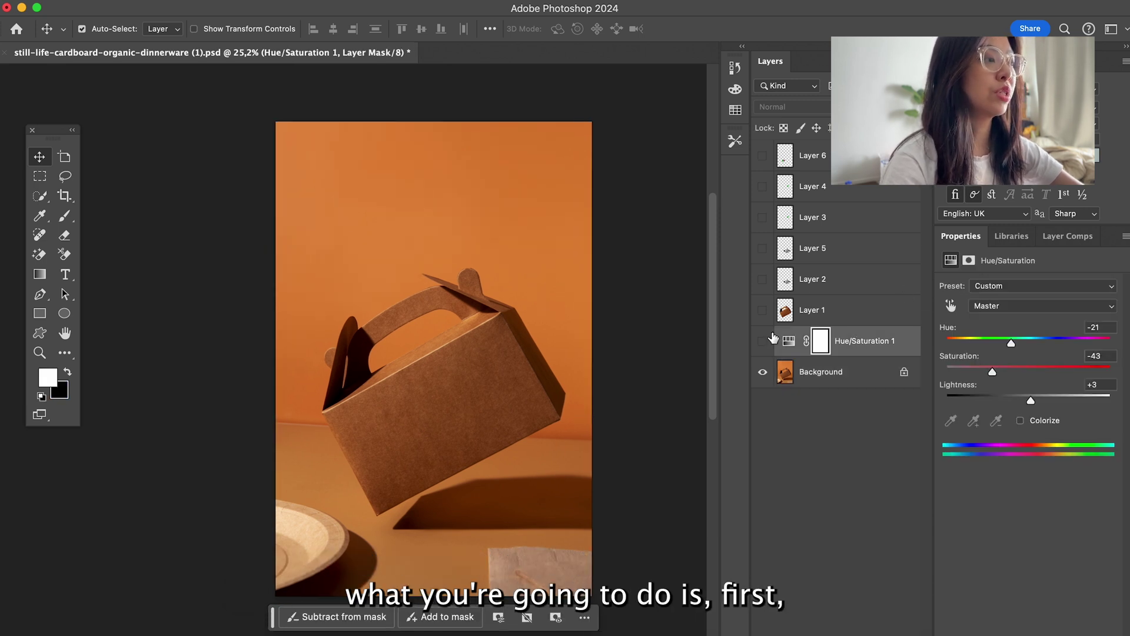
left_click(681, 391)
left_click(832, 372)
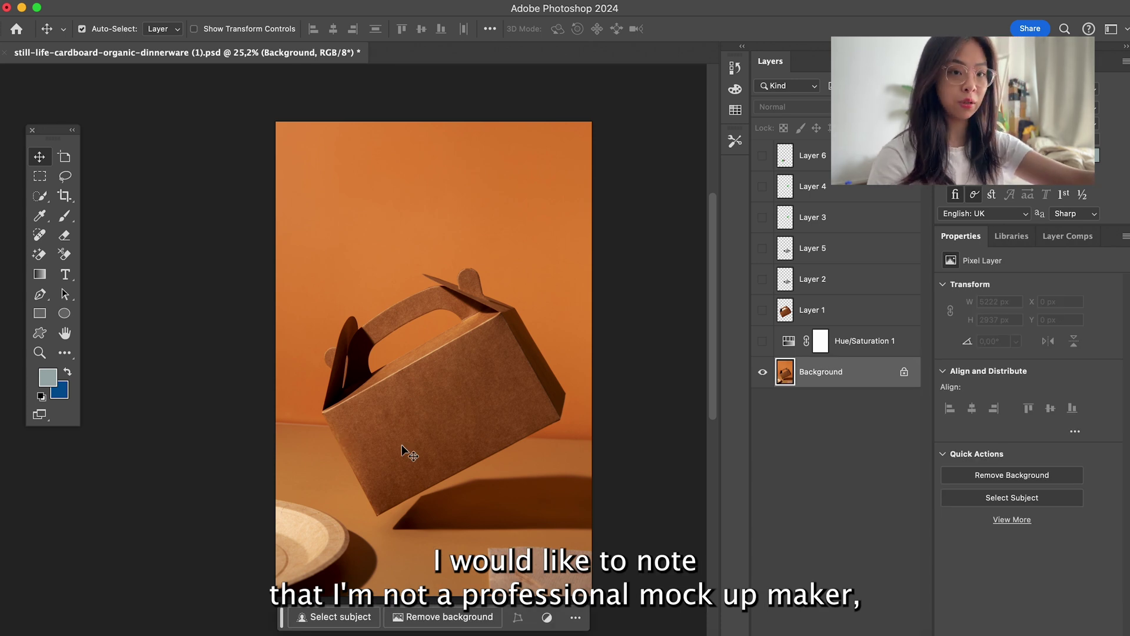
- Start a Pen tool path at the lunchbox's lowest corner and trace its left edge up to the small round tab
scroll(401, 444, "up", 5)
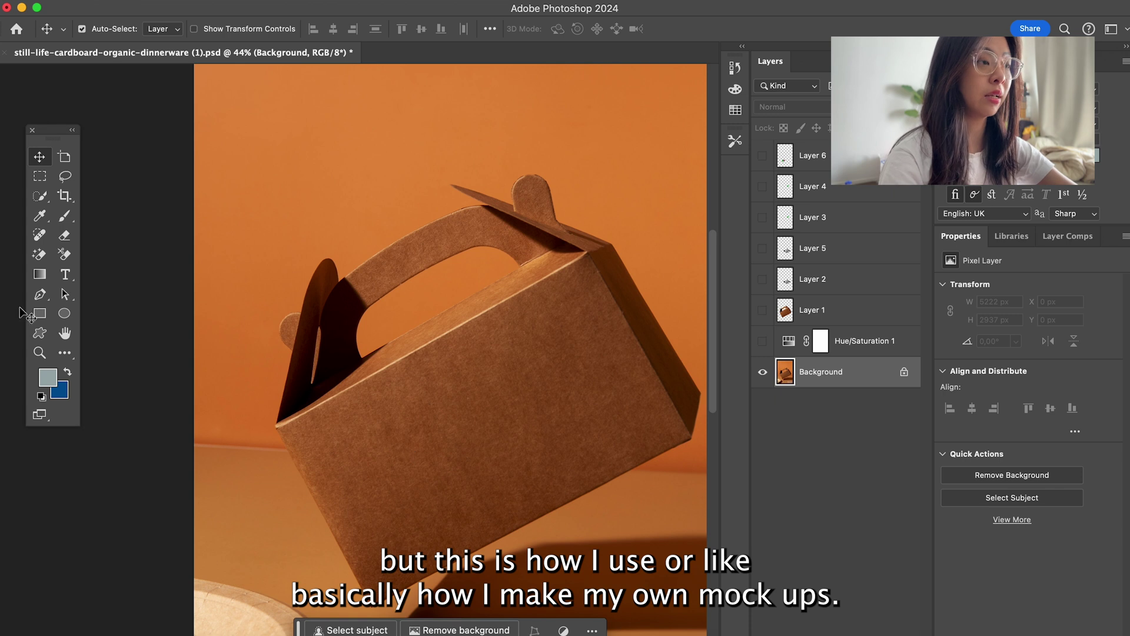
left_click(39, 294)
scroll(294, 581, "down", 3)
scroll(294, 581, "right", 1)
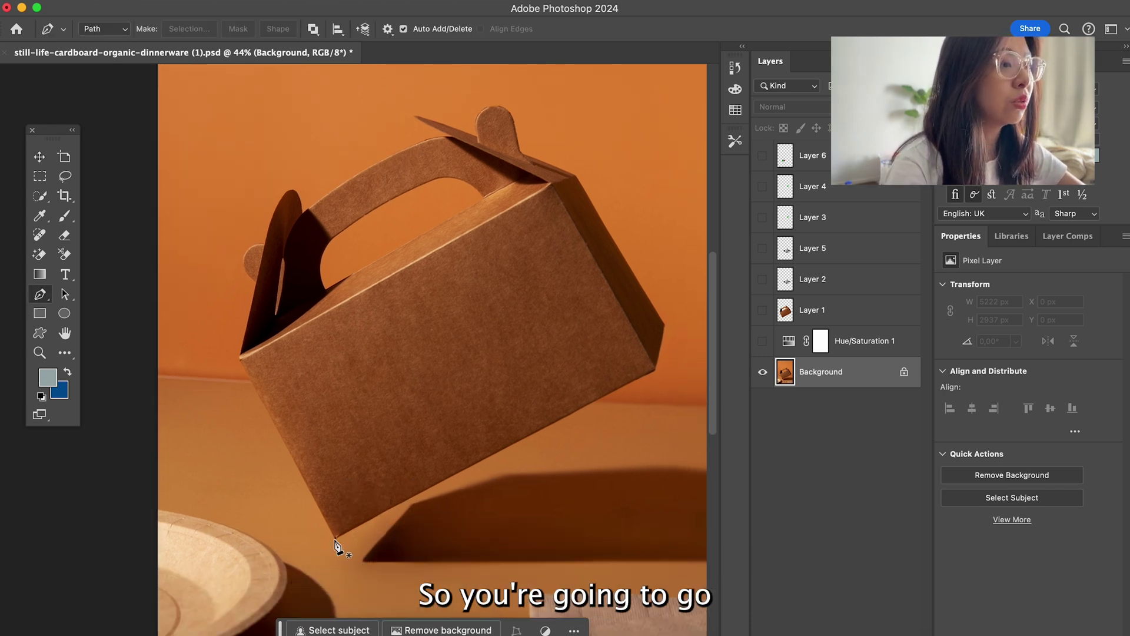
scroll(337, 547, "up", 3)
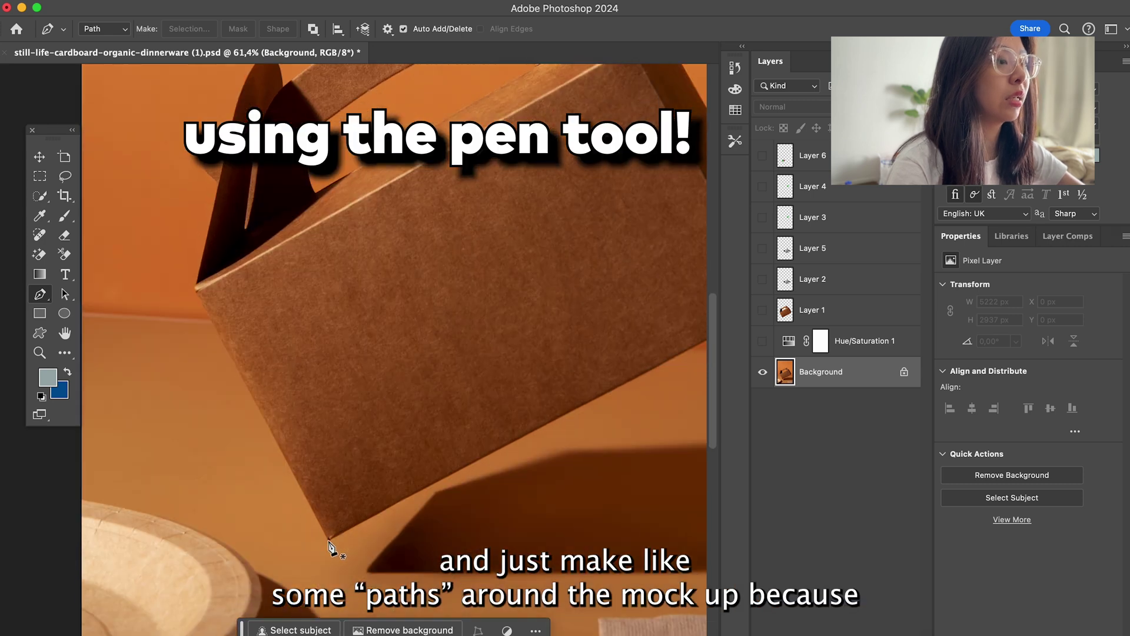
scroll(229, 393, "up", 2)
scroll(228, 388, "up", 3)
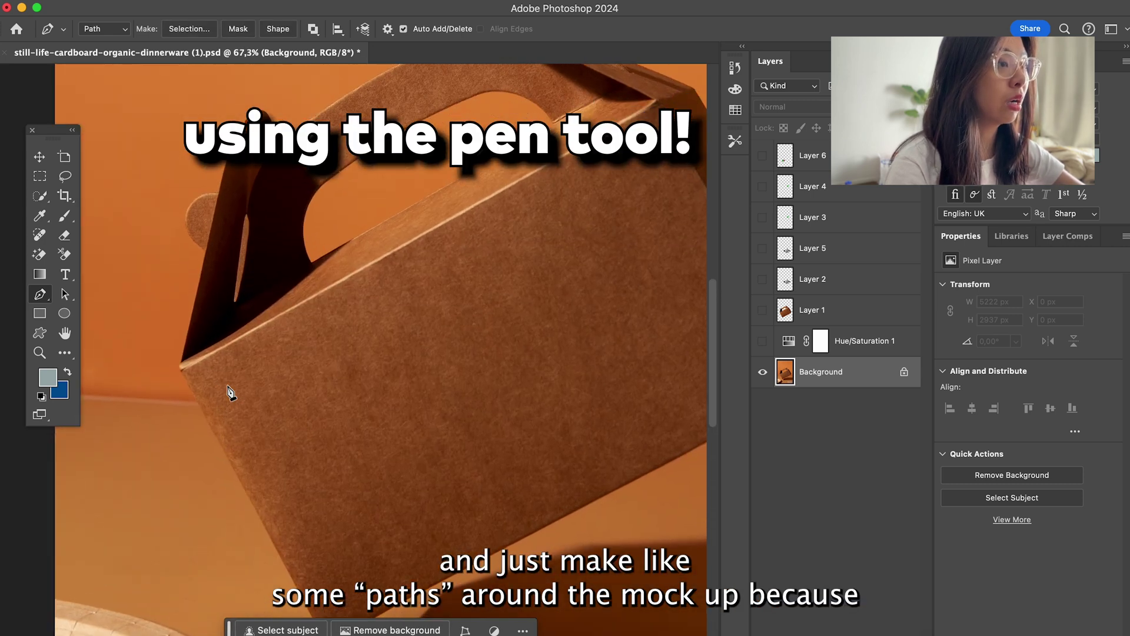
left_click(260, 218)
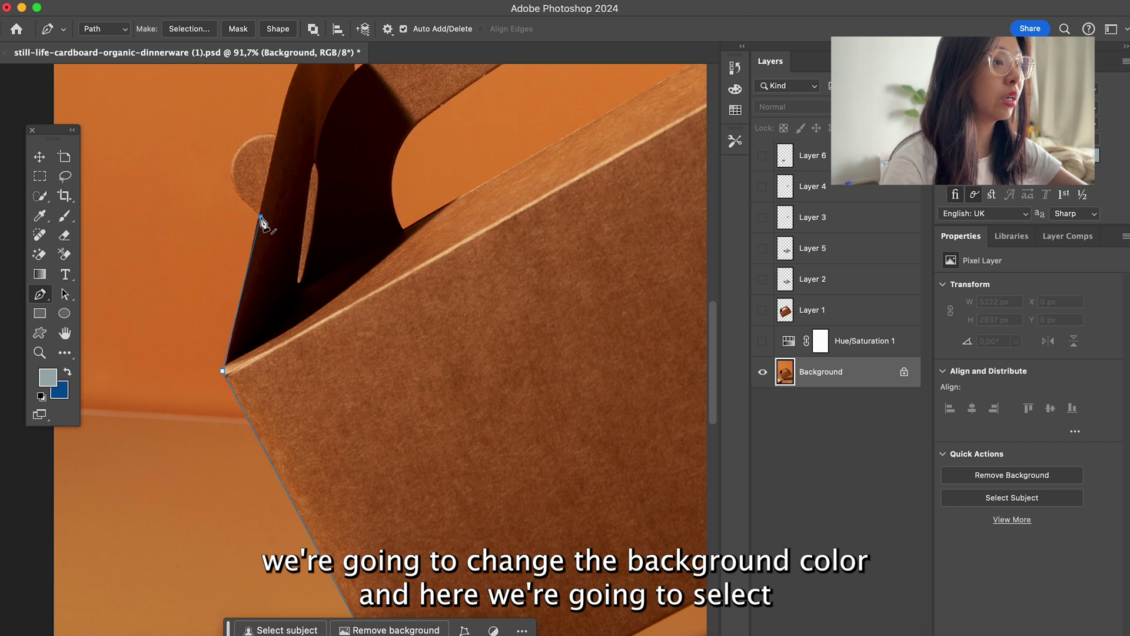
- Continue the path around the small round tab and over the dark left flap down to the handle
scroll(262, 241, "up", 3)
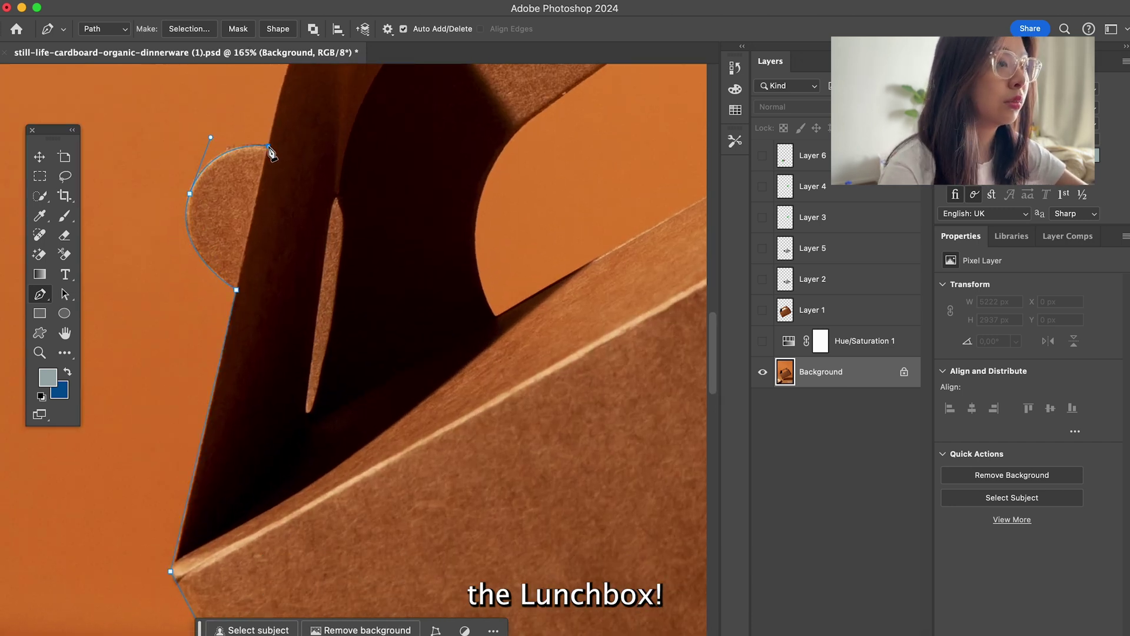
scroll(271, 154, "up", 5)
left_click_drag(293, 198, 304, 177)
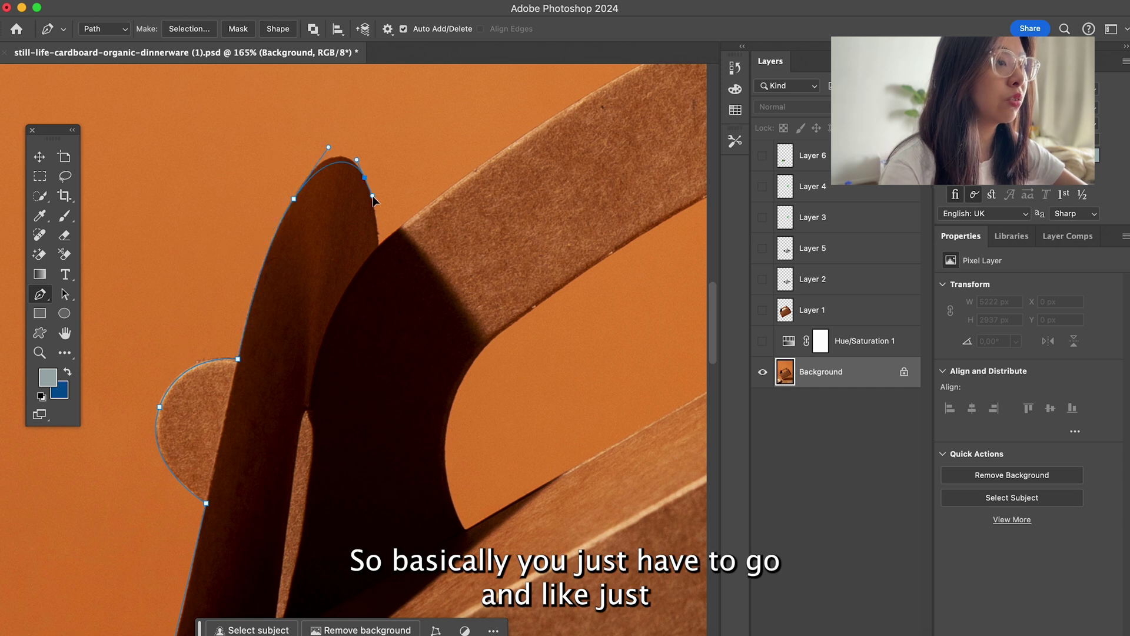
left_click(379, 245)
- Trace the upper outer edge of the lunchbox handle with curved path segments
scroll(382, 253, "up", 3)
scroll(382, 253, "right", 4)
left_click(493, 155)
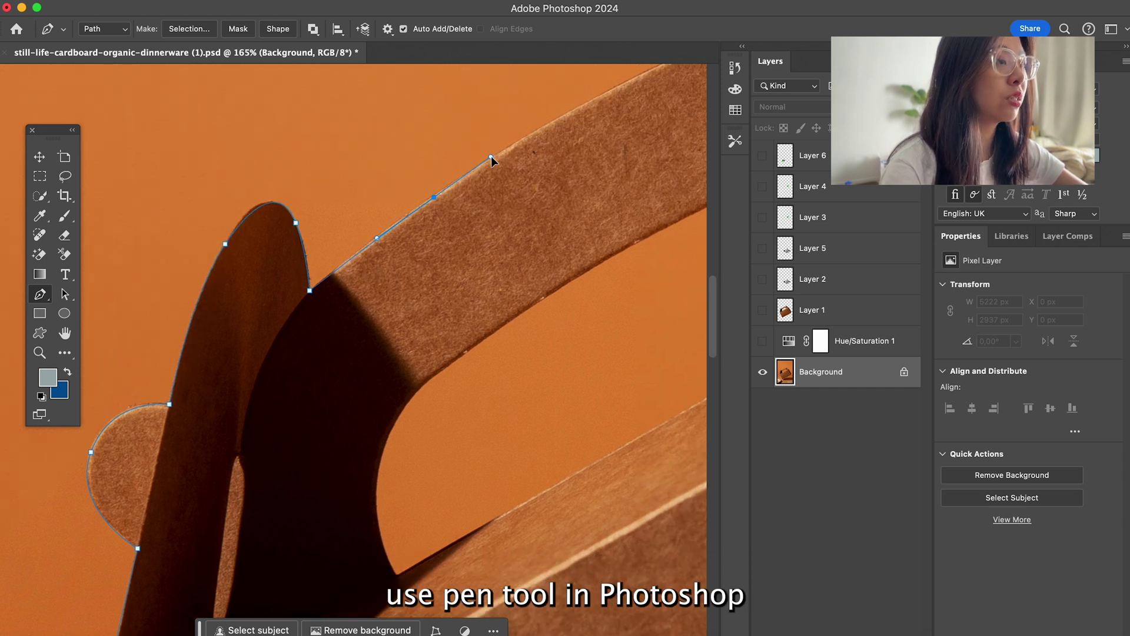
scroll(493, 157, "down", 2)
scroll(493, 158, "right", 4)
left_click_drag(488, 110, 488, 108)
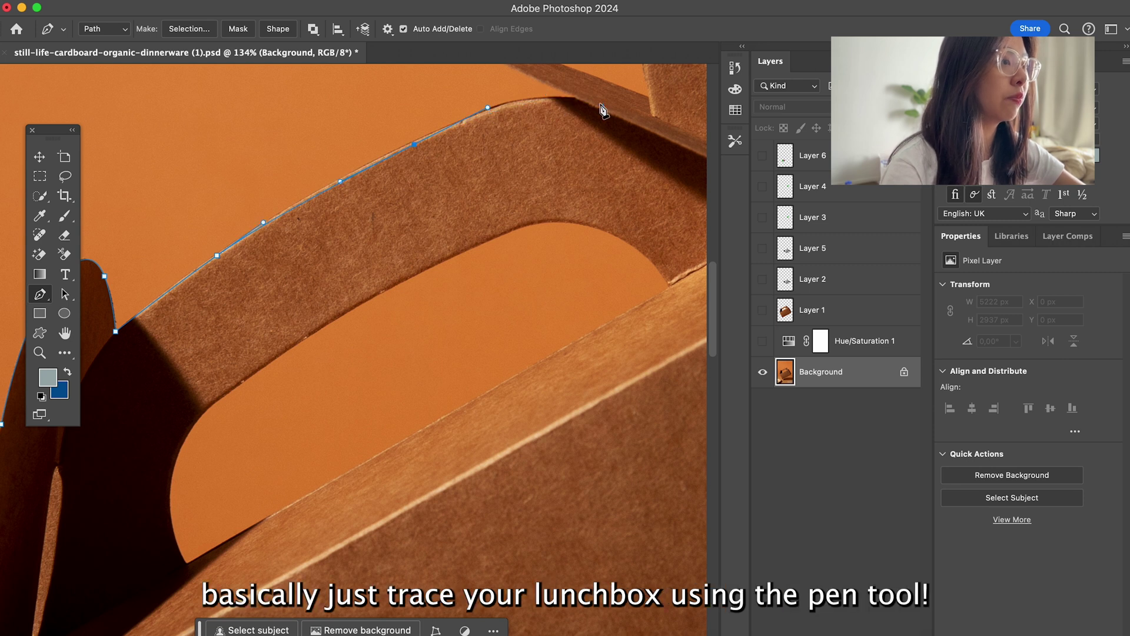
- Extend the path around the pointed right flap and the rounded tab behind it, down to the tab's base
scroll(602, 109, "up", 2)
scroll(571, 131, "up", 3)
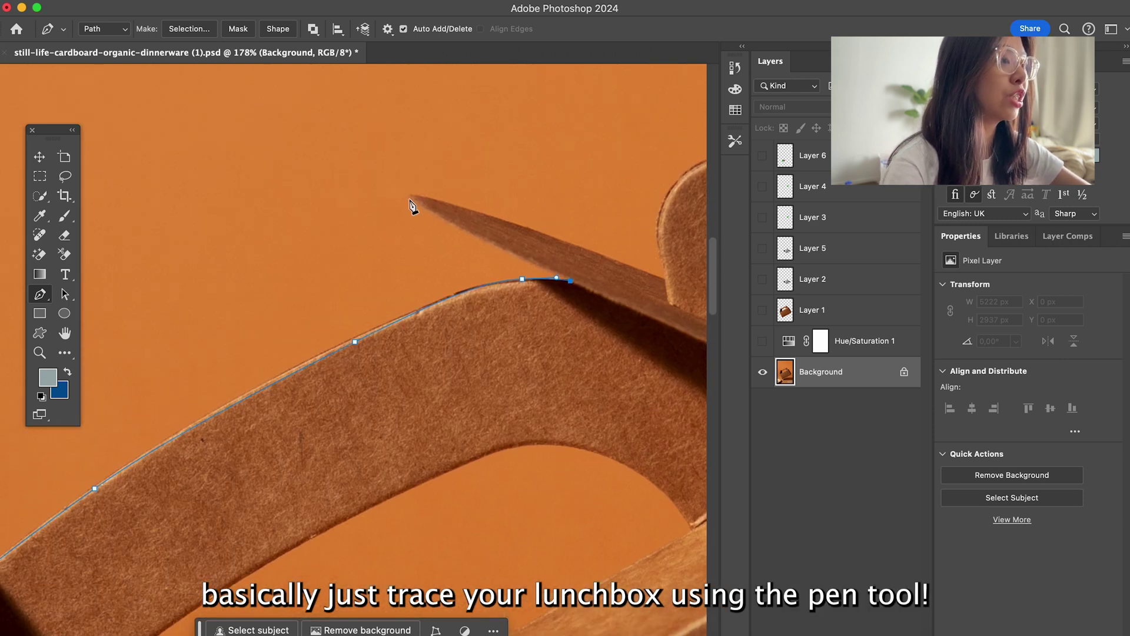
left_click(666, 280)
scroll(666, 282, "right", 2)
left_click_drag(553, 187, 642, 210)
scroll(586, 149, "right", 1)
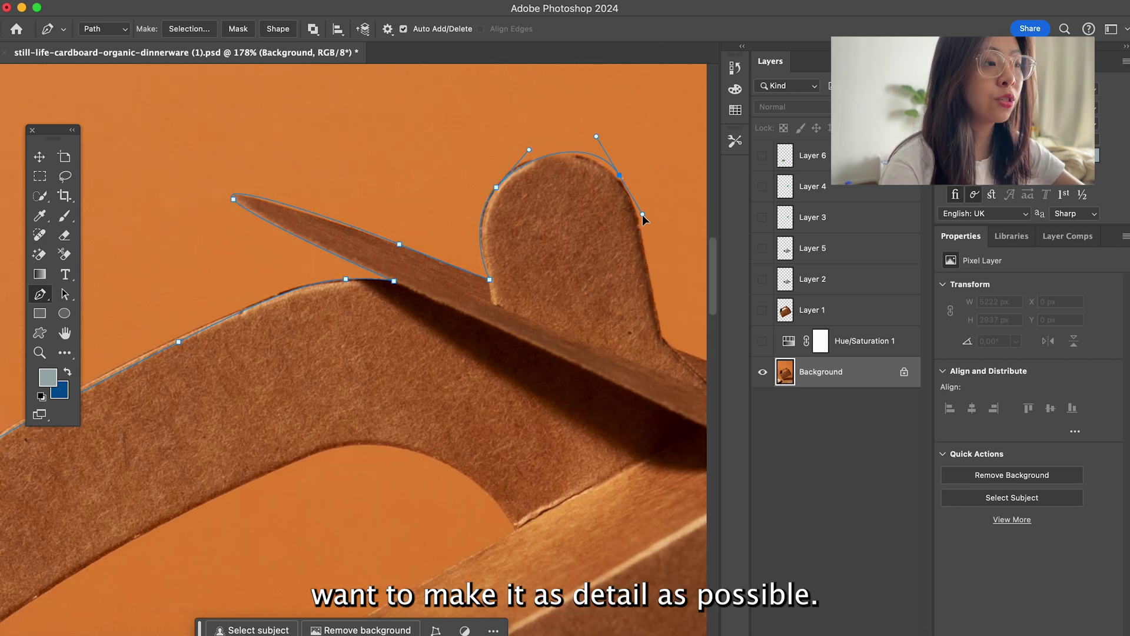
left_click(665, 336)
- Trace the remaining right side and lower edge of the lunchbox and close the path around its outline
scroll(665, 336, "right", 5)
scroll(654, 335, "down", 2)
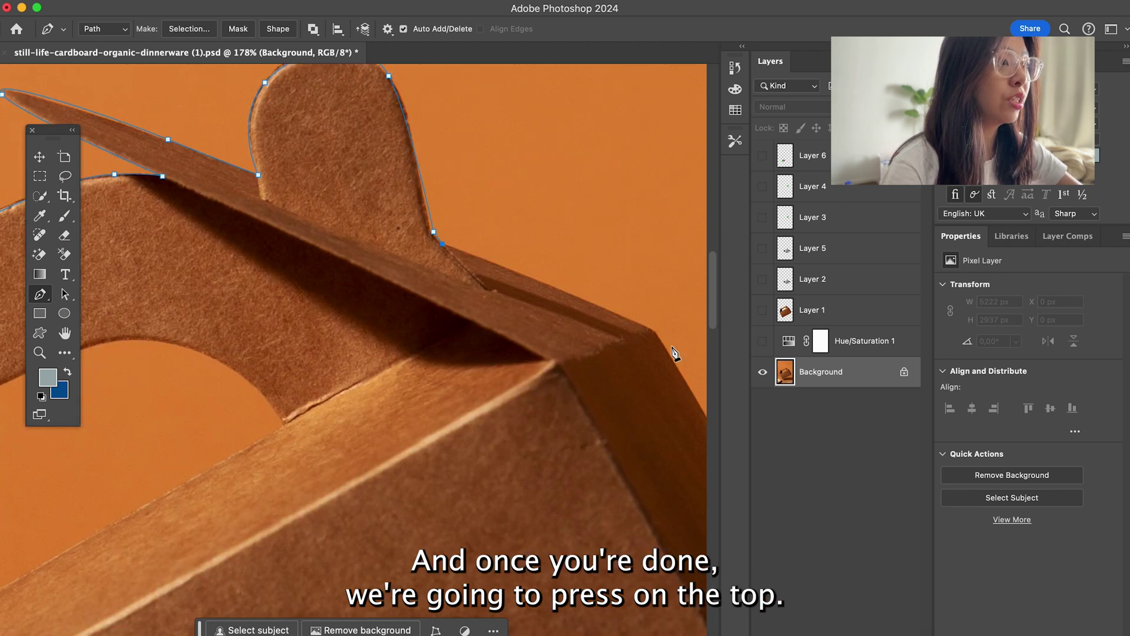
scroll(656, 336, "right", 8)
scroll(394, 536, "left", 10)
scroll(393, 536, "down", 6)
left_click(224, 538)
scroll(320, 399, "down", 5)
scroll(320, 399, "up", 4)
left_click(155, 426)
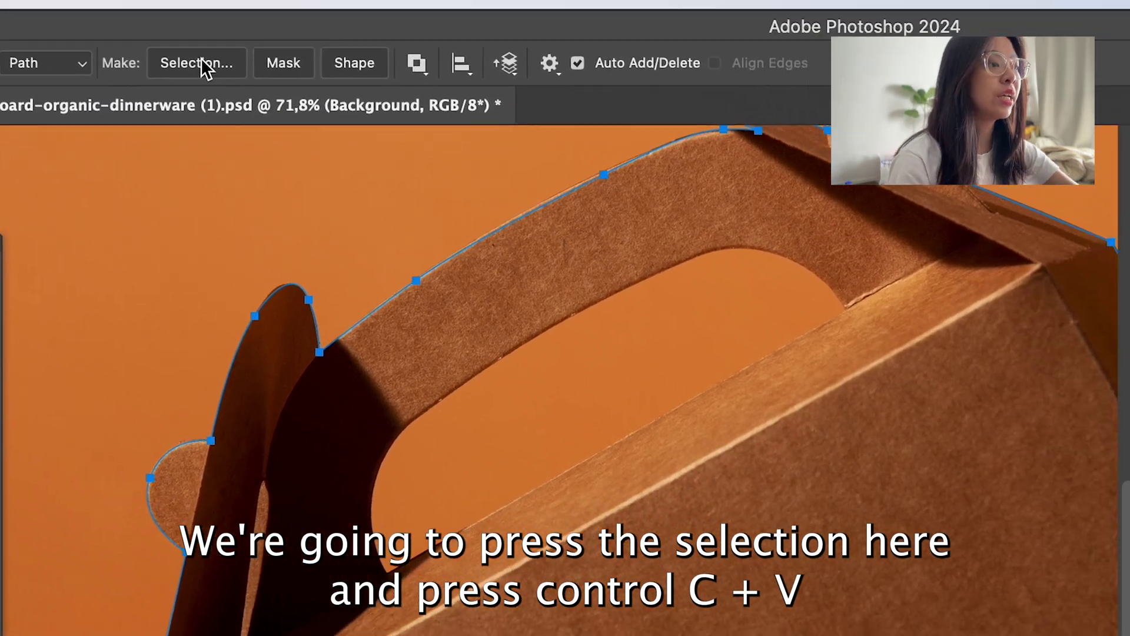
- Turn the lunchbox path into a new anti-aliased selection with 0 pixels feather, and copy and paste it onto its own layer
left_click(318, 106)
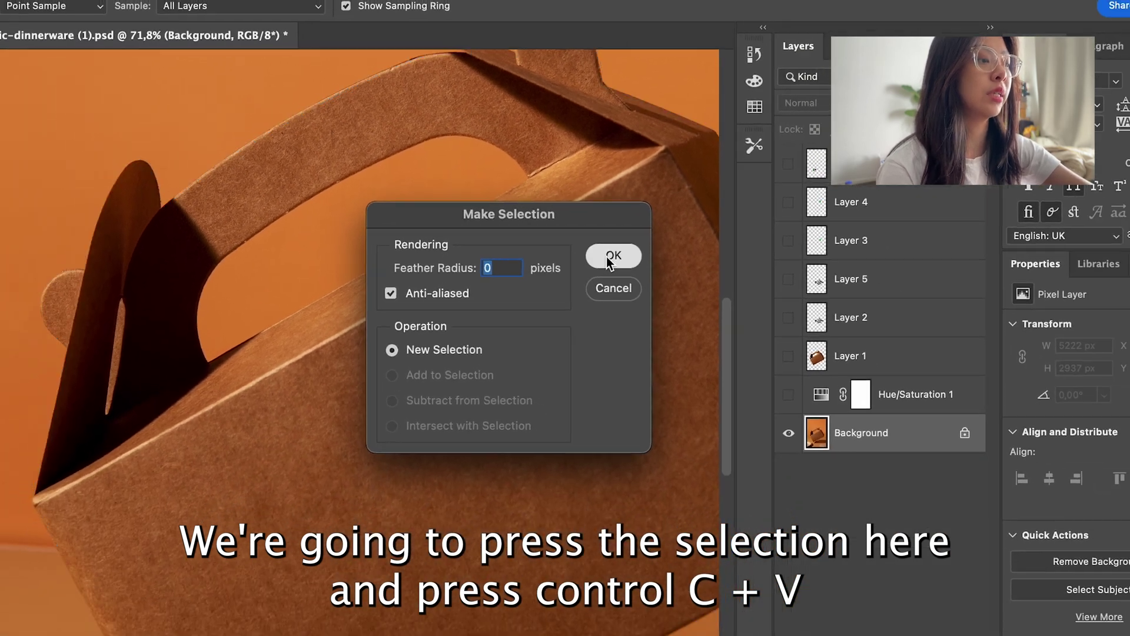
left_click(624, 285)
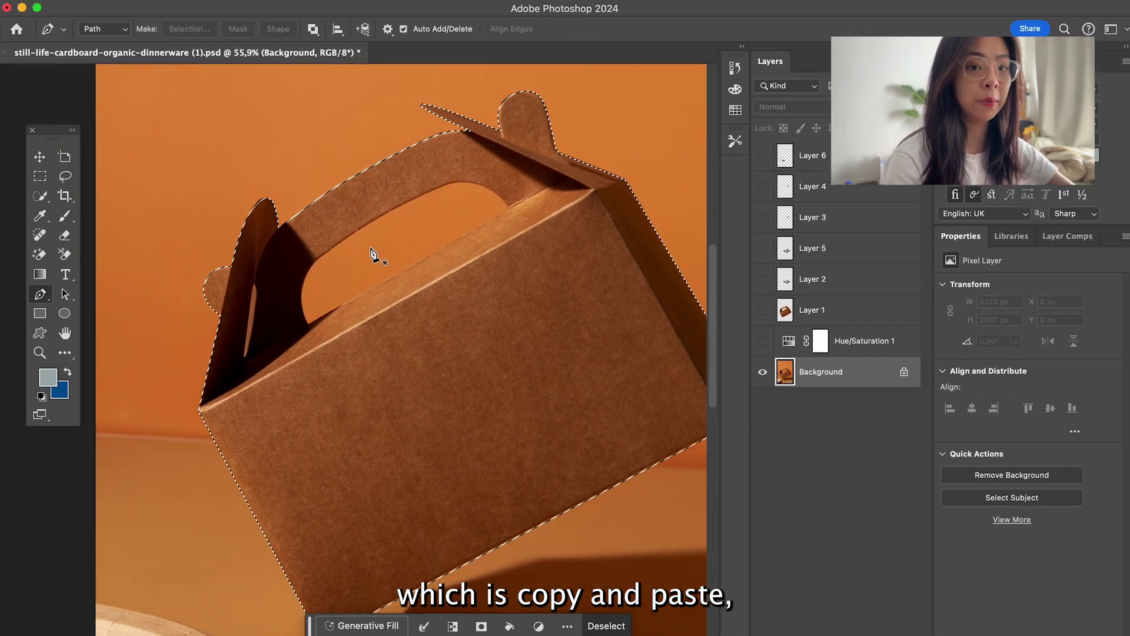
key("super+c")
key("super+v")
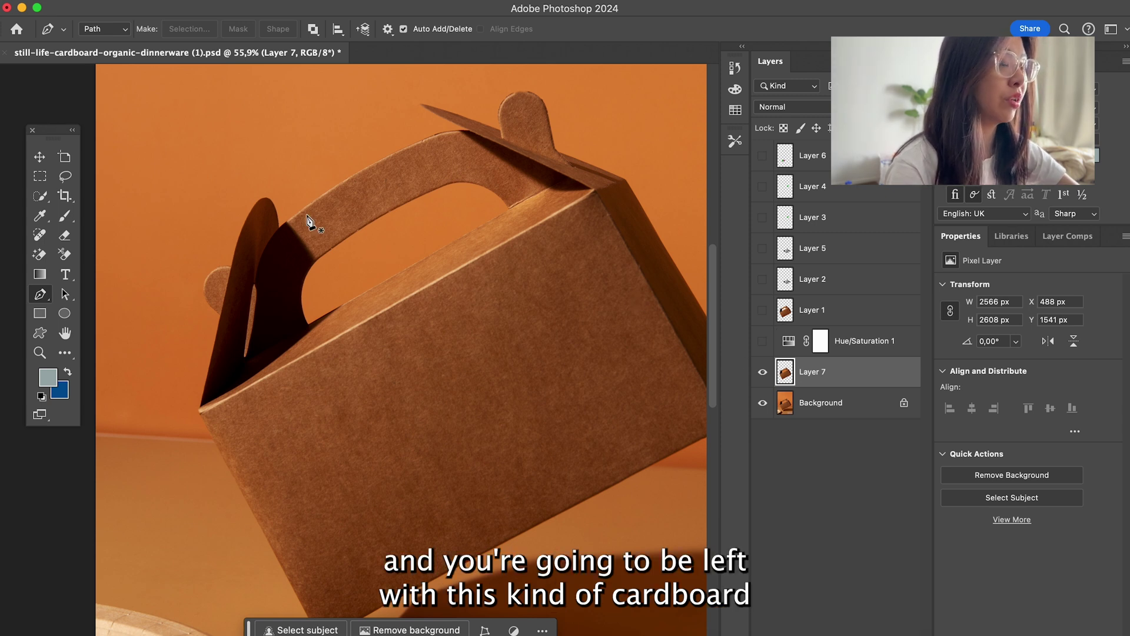
- Hide the Background layer and inspect the lunchbox cutout around the handle opening
left_click(762, 402)
scroll(465, 311, "up", 2)
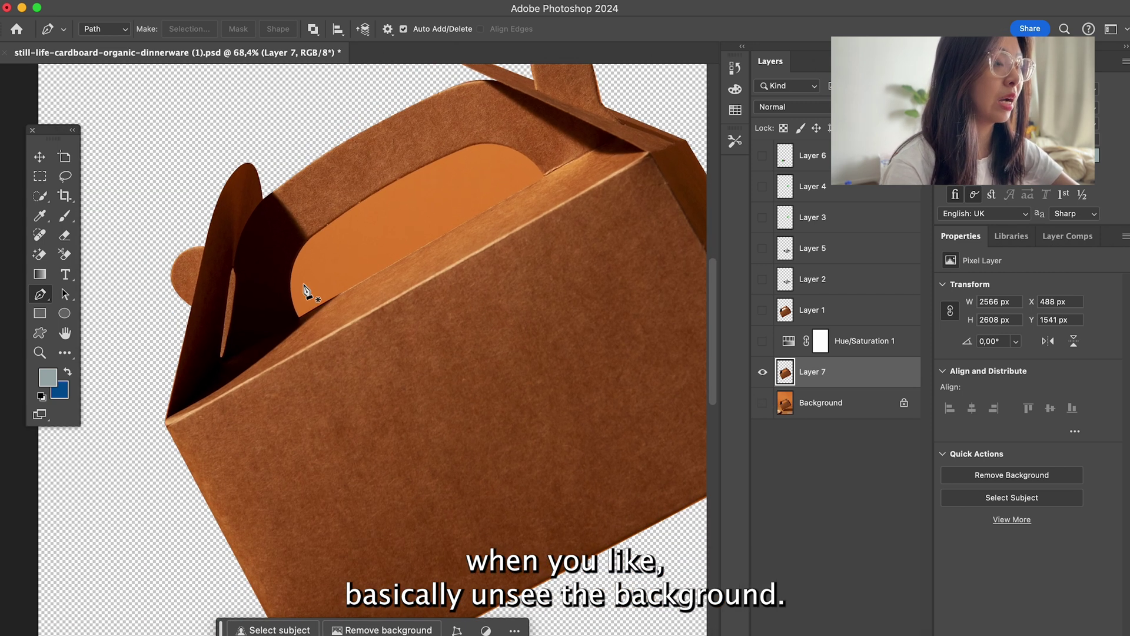
scroll(304, 288, "down", 6)
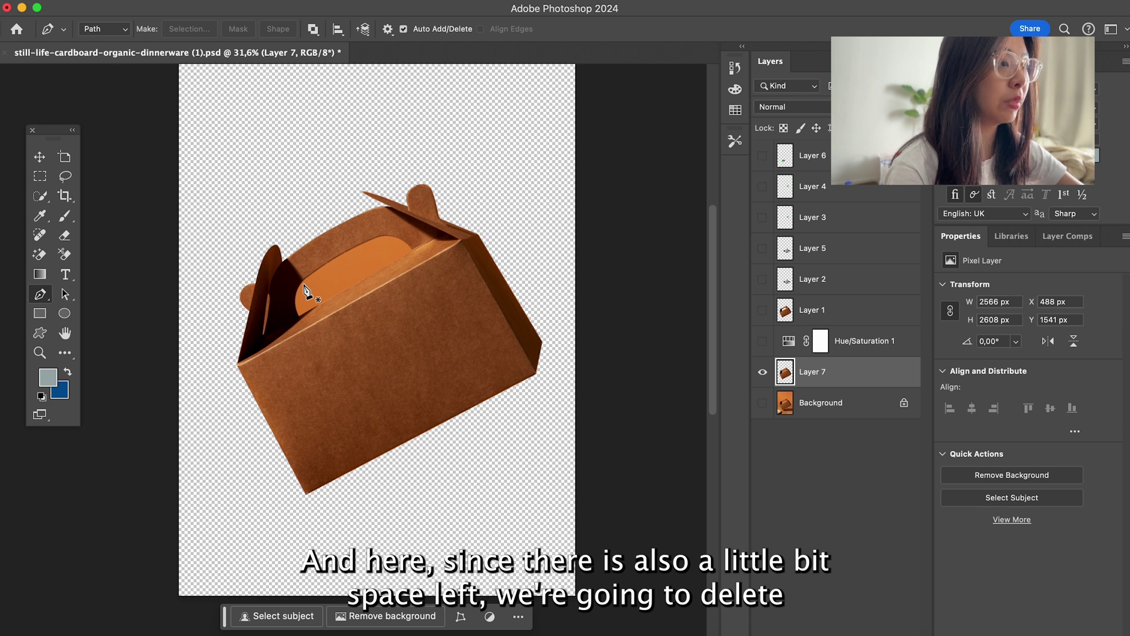
- Erase the orange area inside the handle opening with the Magic Eraser at tolerance 10, contiguous, and show the Background layer again
left_click(40, 195)
scroll(345, 292, "up", 2)
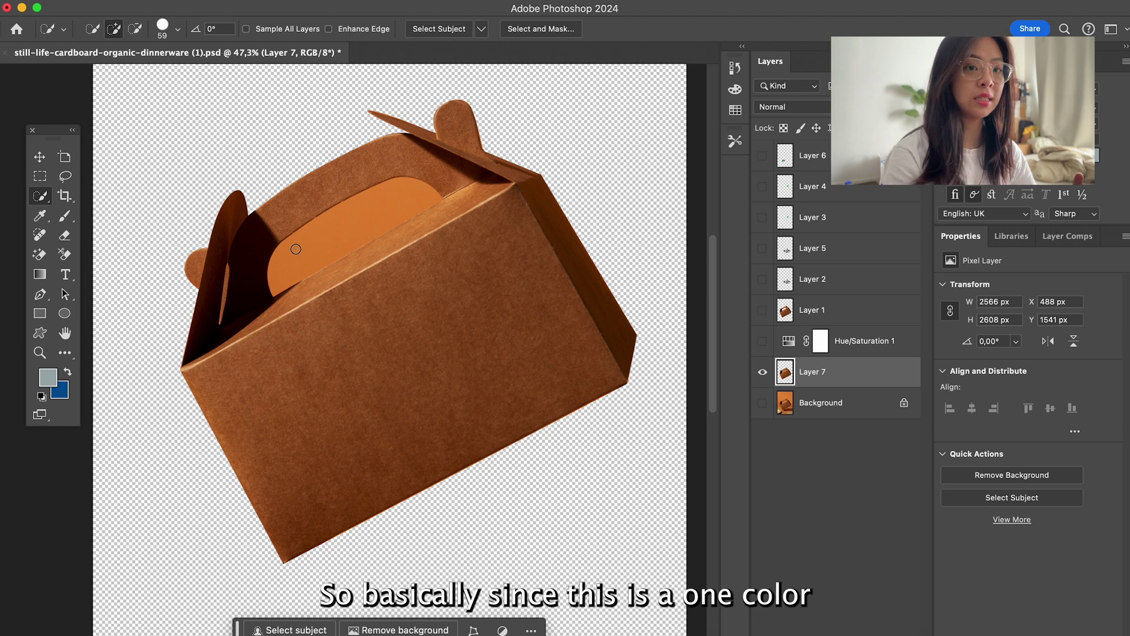
left_click(39, 255)
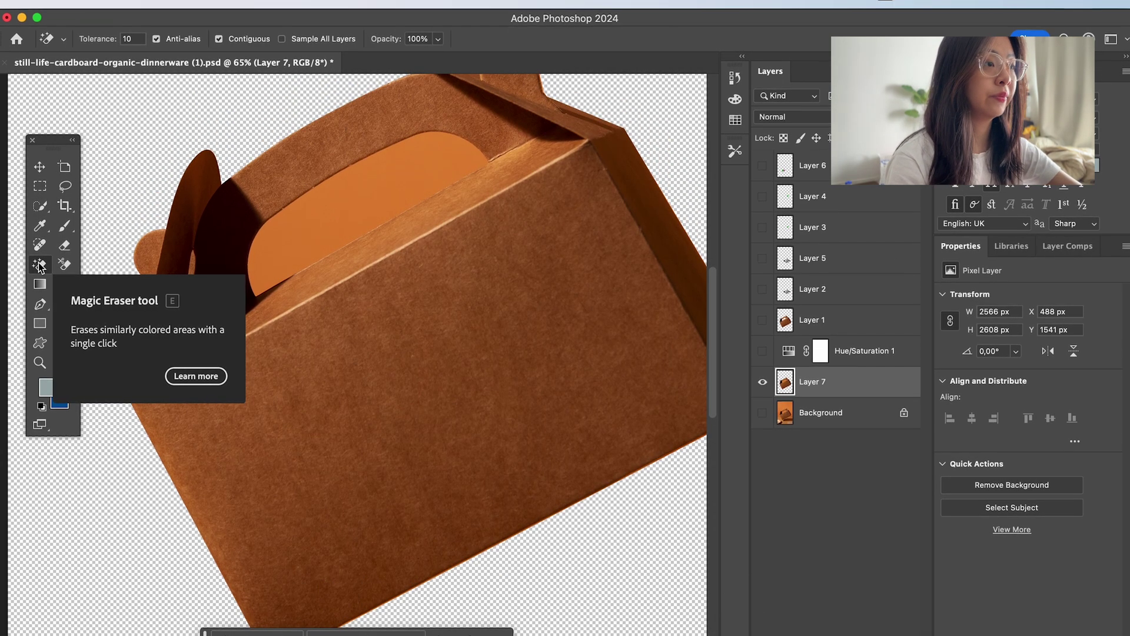
left_click(376, 203)
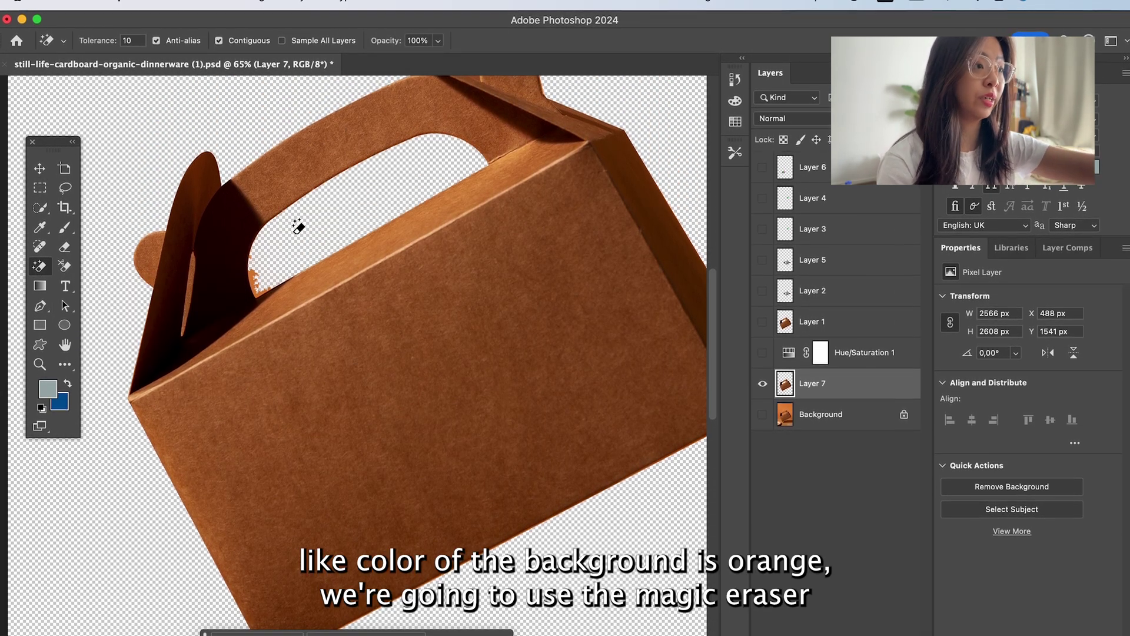
scroll(293, 233, "up", 3)
left_click(203, 234)
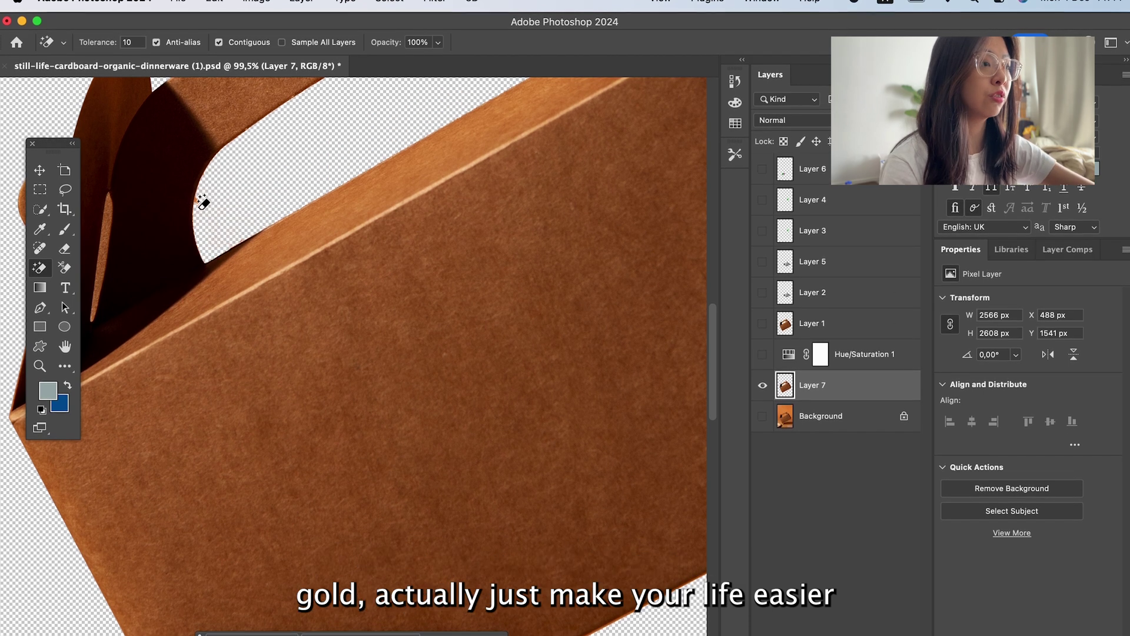
scroll(270, 313, "down", 5)
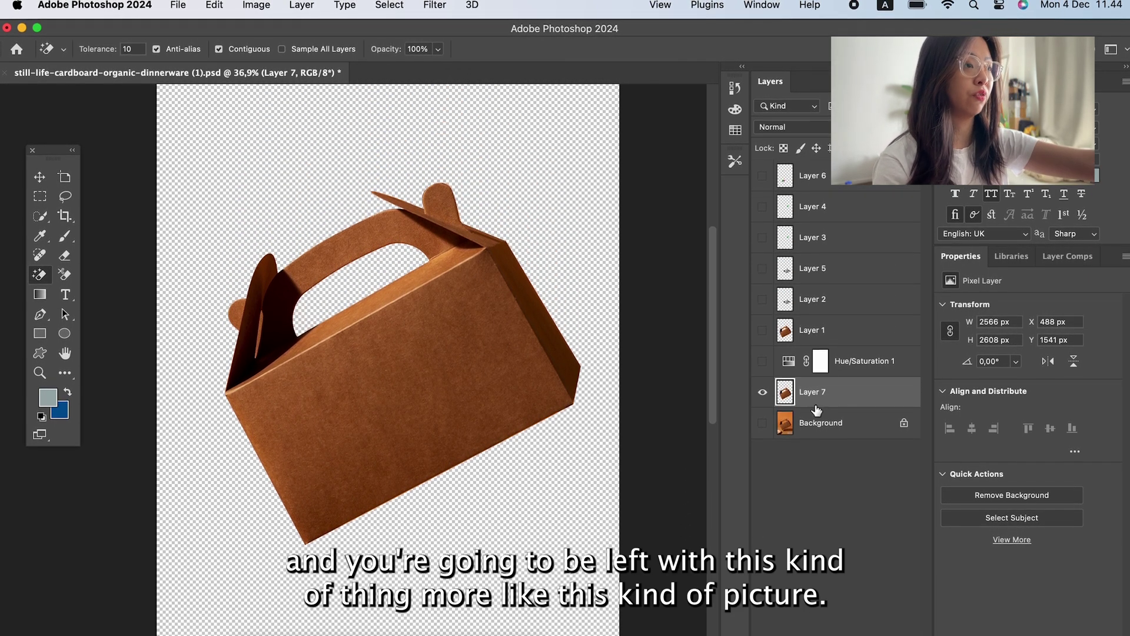
left_click(763, 426)
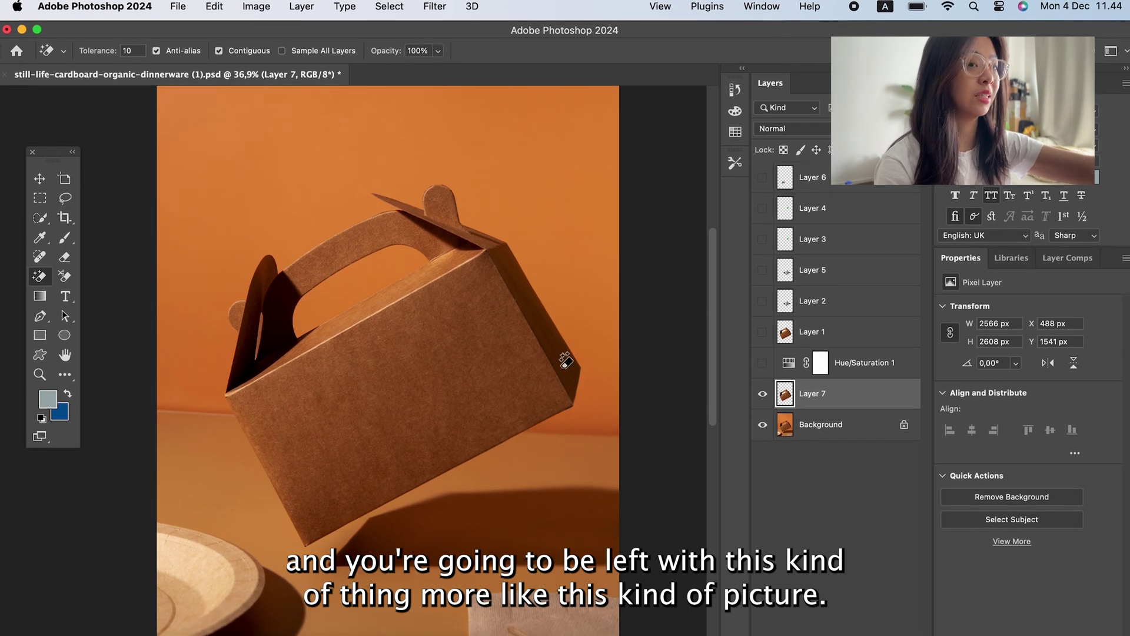
- Try shifting the lunchbox cutout over the original photo with the Move tool
scroll(436, 347, "up", 2)
left_click(40, 180)
left_click_drag(189, 320, 308, 422)
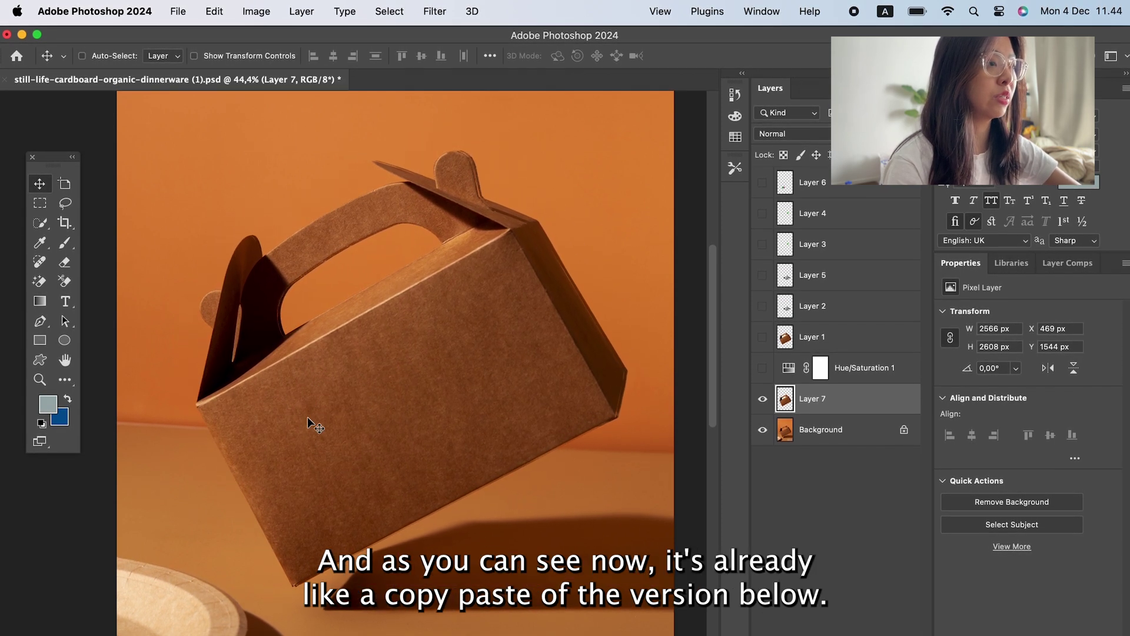
scroll(323, 421, "down", 3)
scroll(400, 406, "up", 4)
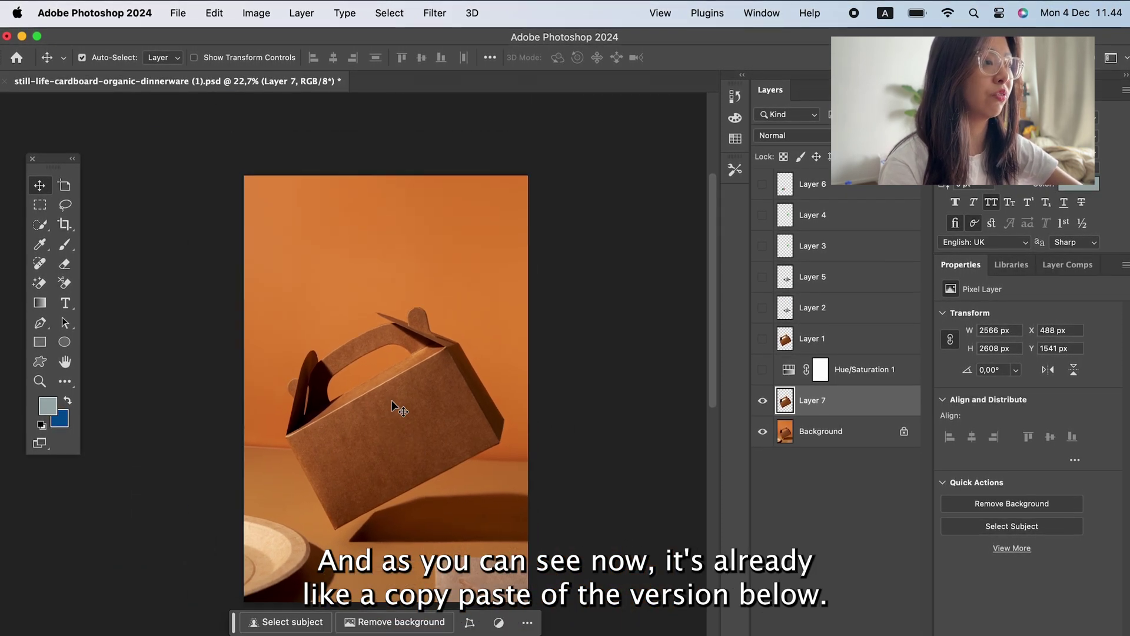
- Add a Hue/Saturation adjustment layer above the lunchbox cutout layer, Layer 7
left_click(299, 18)
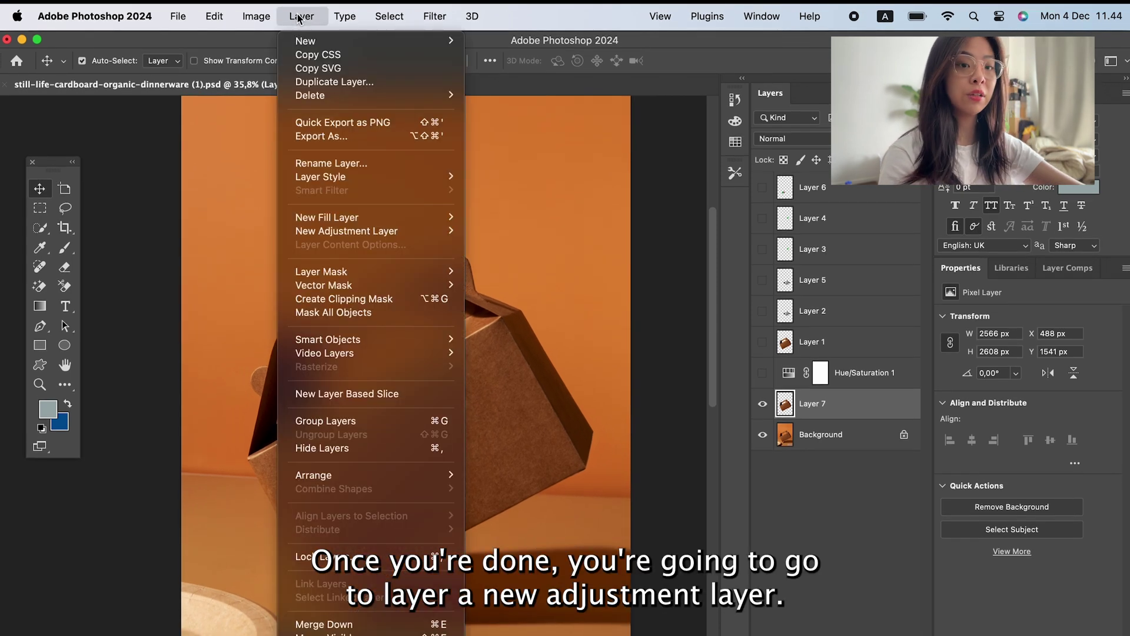
mouse_move(362, 237)
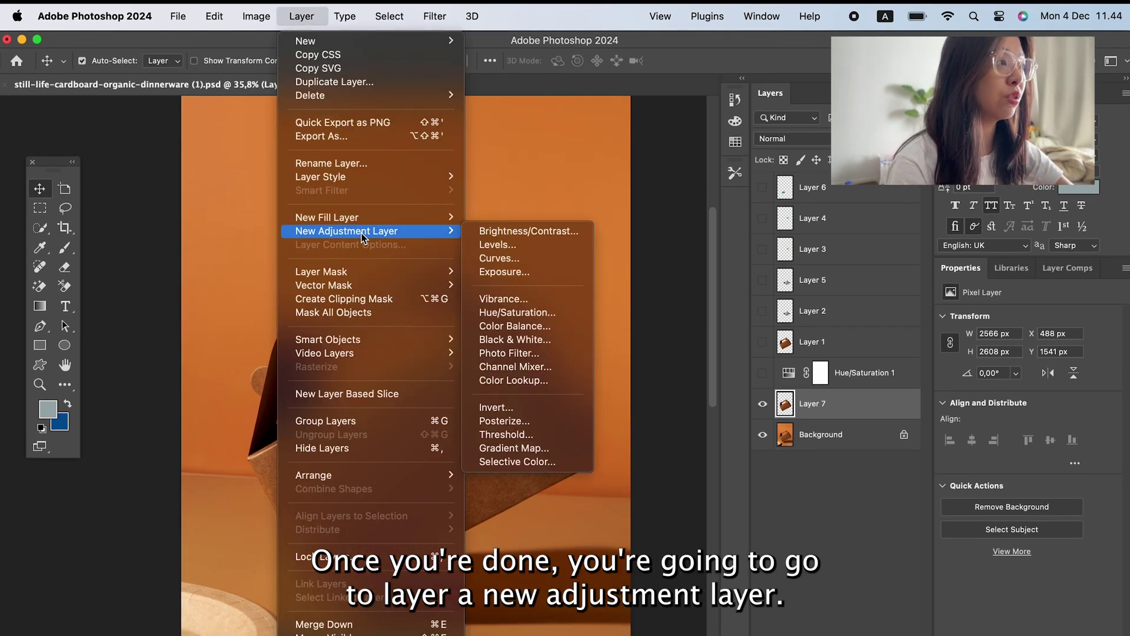
left_click(517, 315)
left_click(741, 193)
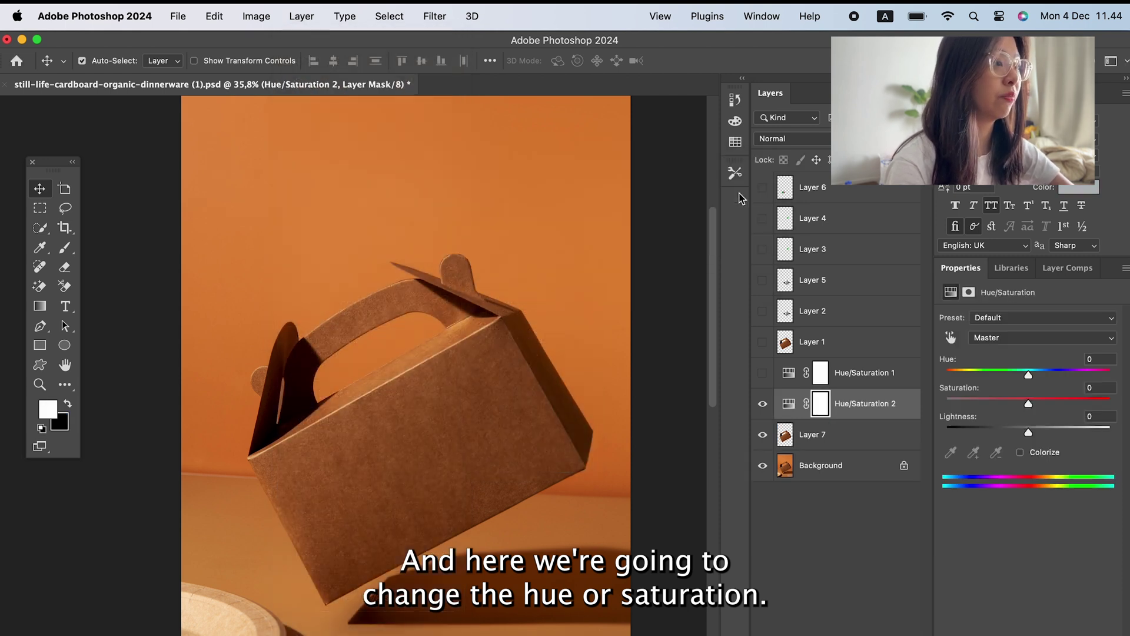
- Delete the hidden Hue/Saturation 1 layer and place Hue/Saturation 2 between Layer 7 and the Background
left_click(867, 380)
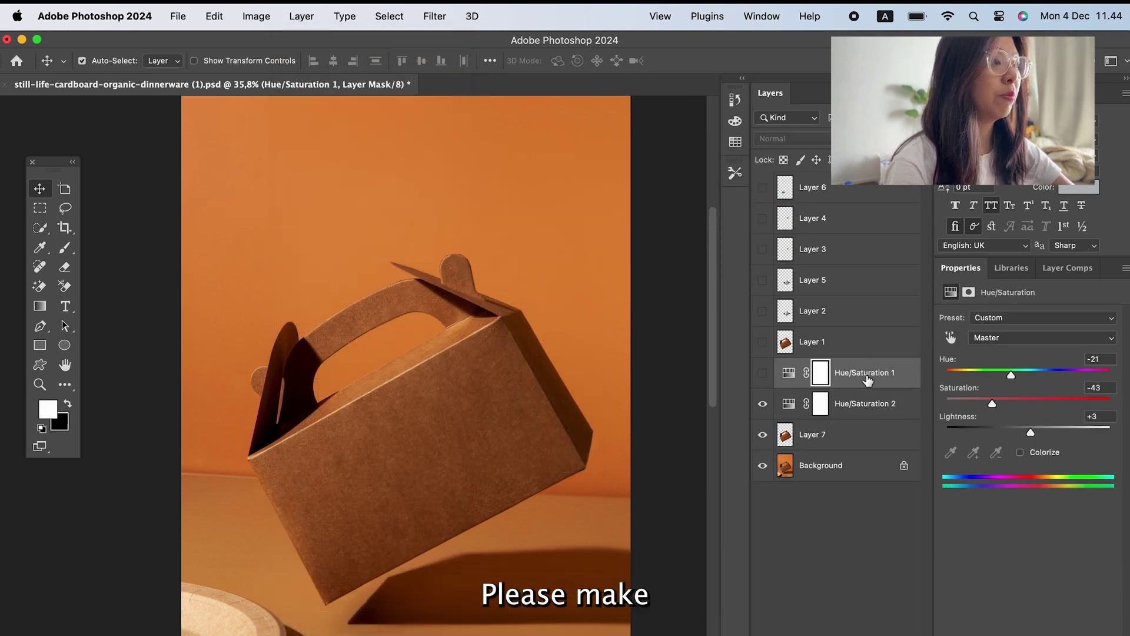
key("Delete")
key("Delete")
left_click_drag(853, 368, 856, 420)
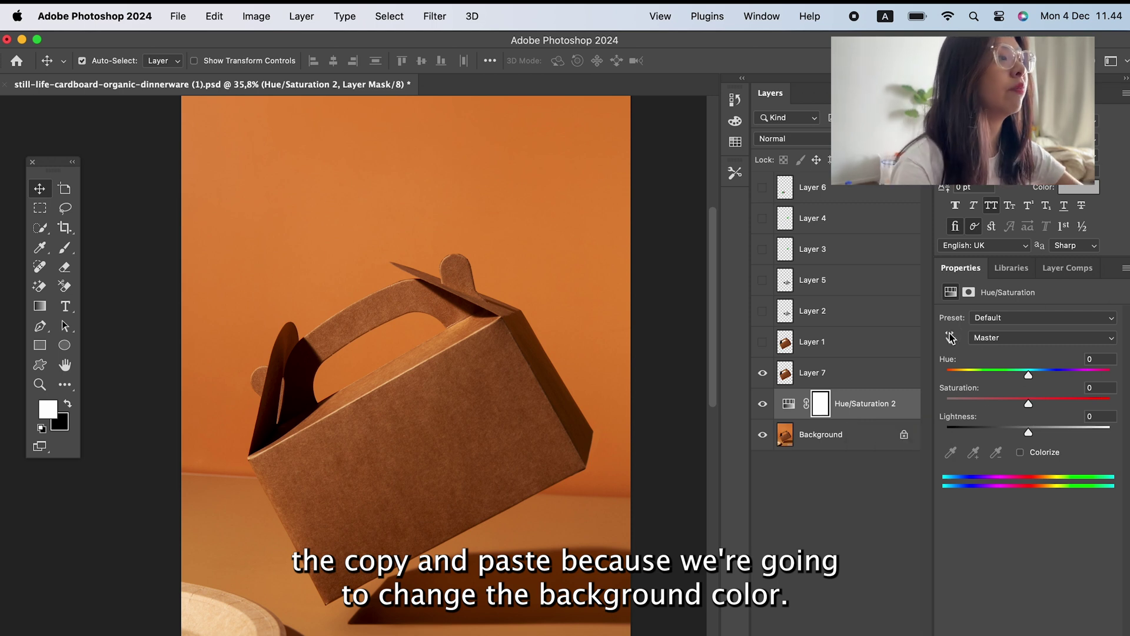
- Adjust the Yellows range of Hue/Saturation 2: shift the hue to yellowish green, reduce the saturation and slightly raise the lightness
left_click(997, 339)
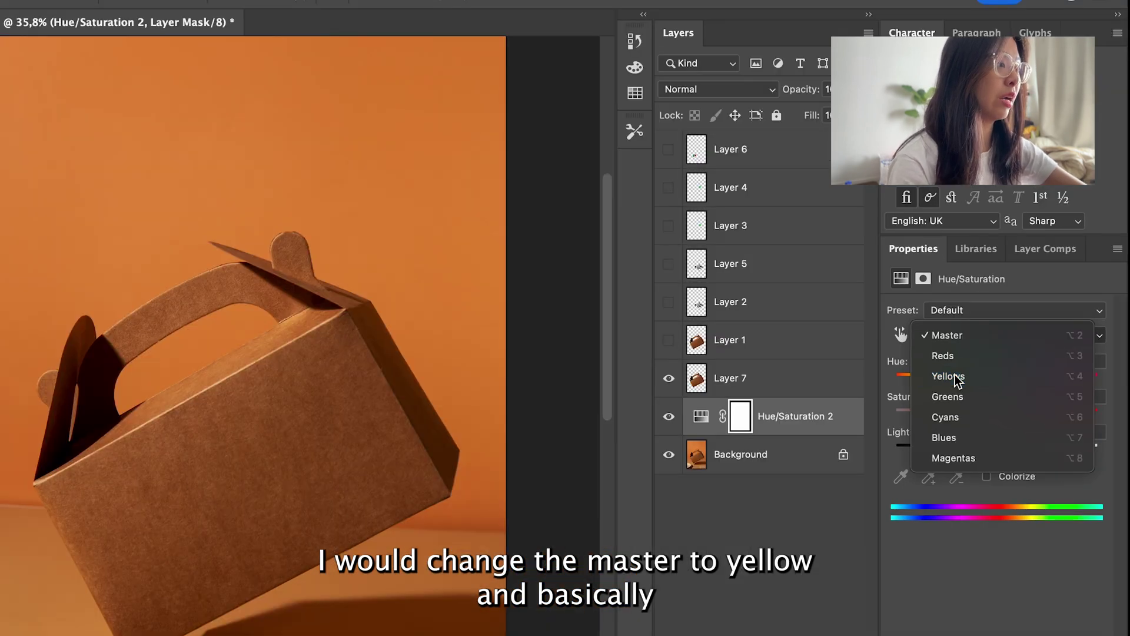
left_click(994, 370)
left_click_drag(1027, 371, 958, 381)
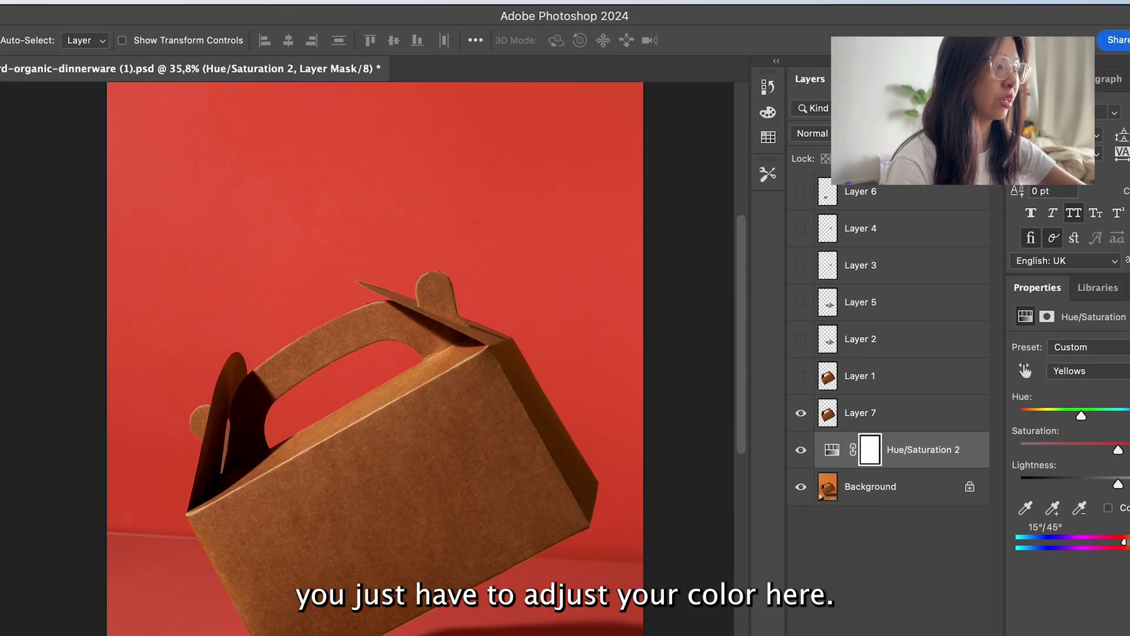
left_click_drag(1117, 450, 1061, 446)
mouse_move(1120, 485)
left_mouse_down()
mouse_move(1102, 486)
mouse_move(1128, 487)
left_mouse_up()
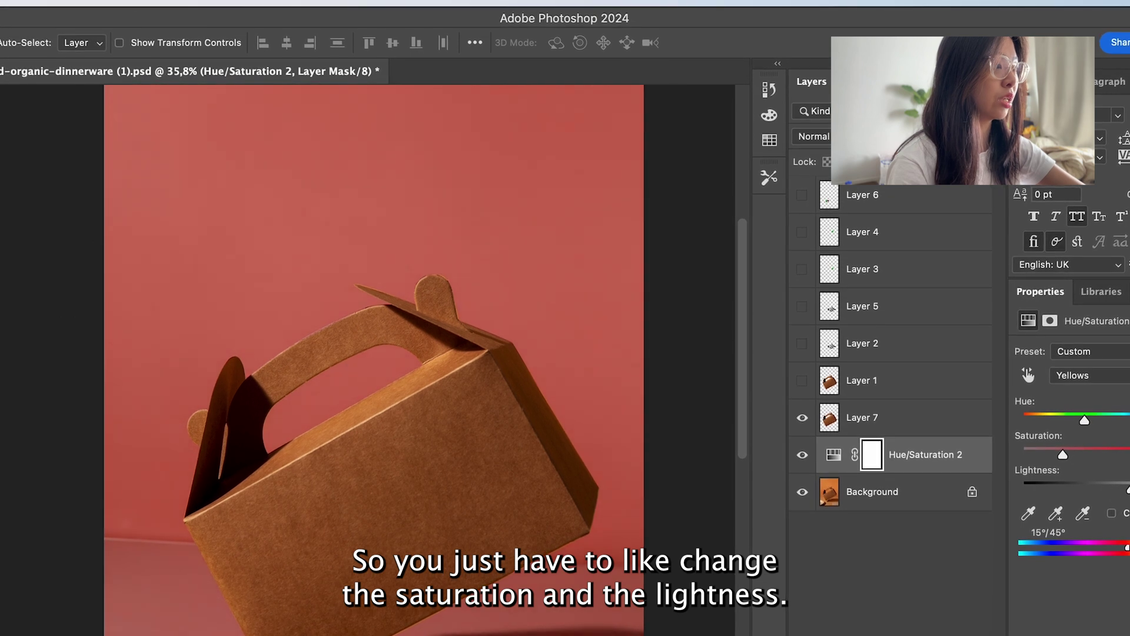
left_click_drag(1061, 454, 1129, 424)
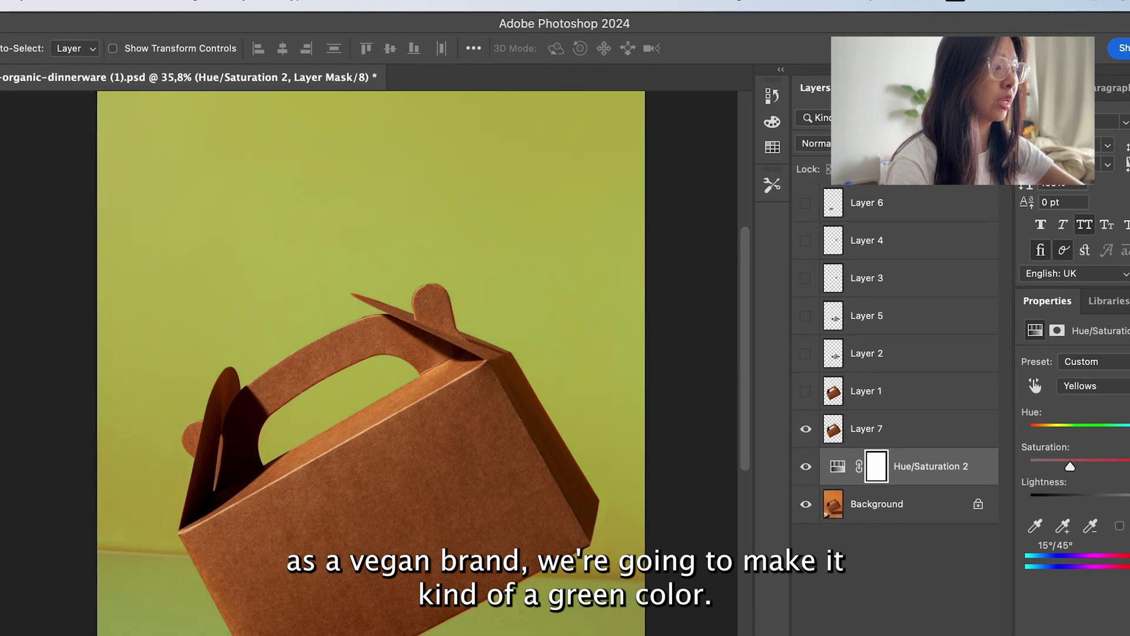
- Shift the hue of the Reds range in Hue/Saturation 2 to turn the background a more vibrant green
left_click(1114, 393)
left_click(1089, 372)
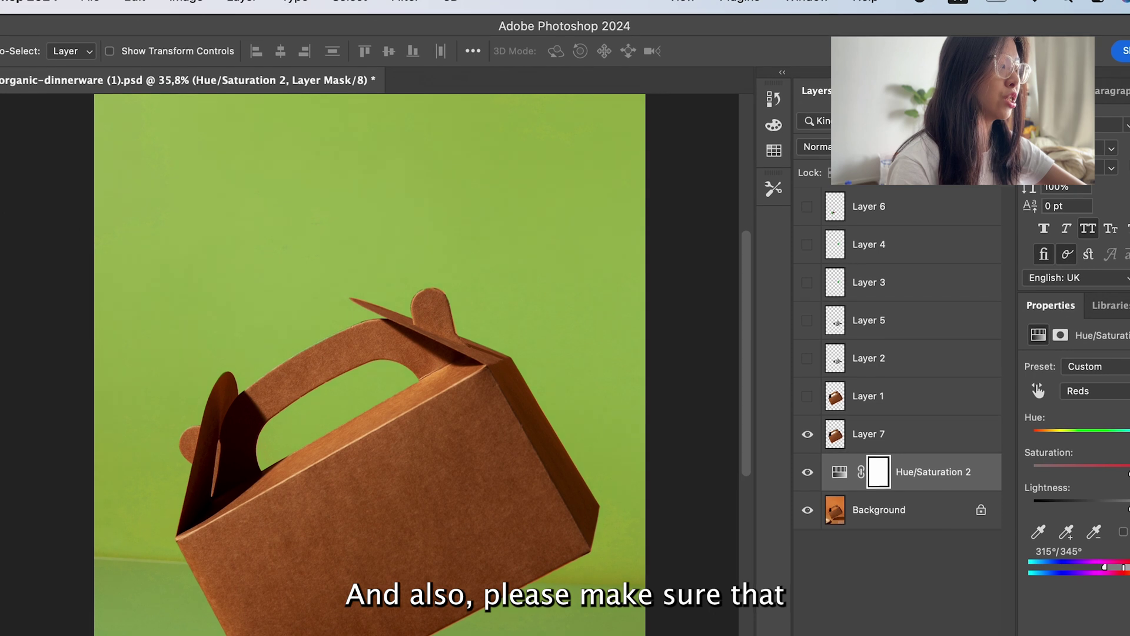
mouse_move(1129, 435)
left_mouse_down()
mouse_move(1105, 435)
mouse_move(1129, 440)
left_mouse_up()
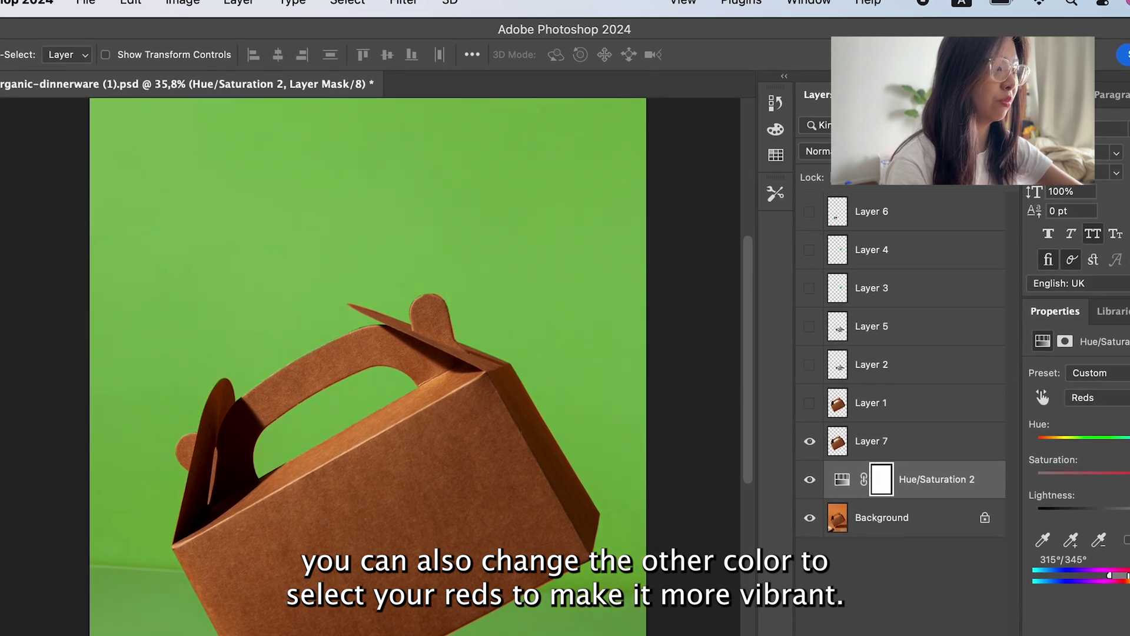
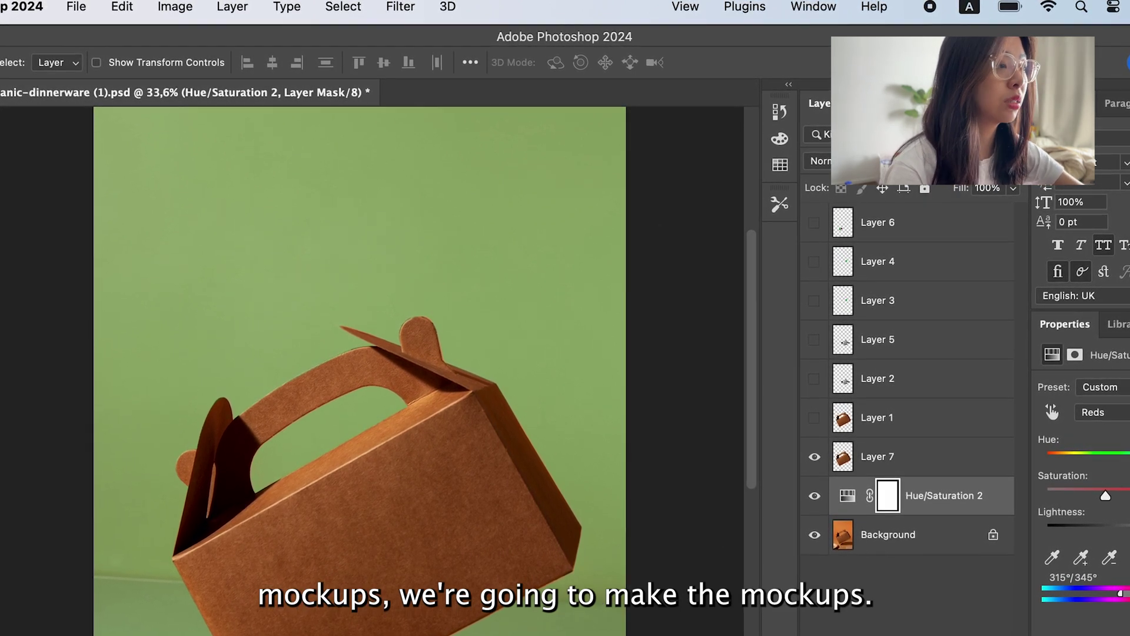
- Switch to Illustrator and copy the broccoli character from the purple panel of the Green Eats Oasis artwork
key("super+Tab")
scroll(338, 283, "up", 4)
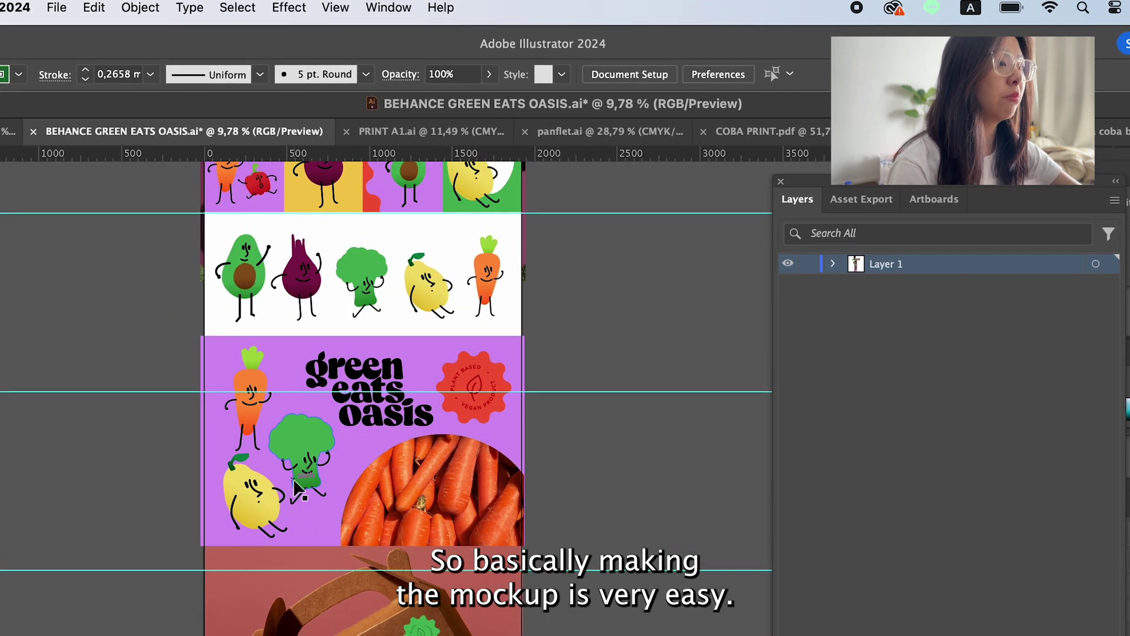
scroll(297, 488, "up", 4)
left_click(301, 479)
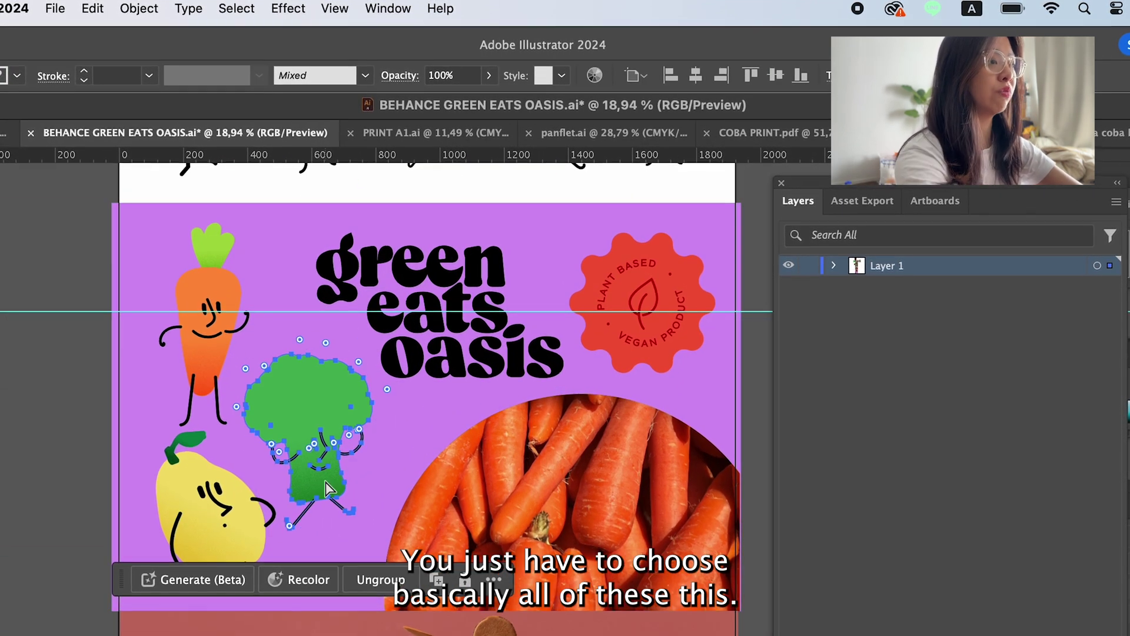
key("super+c")
- Switch back to Photoshop and paste the broccoli as pixels directly above Layer 7
key("super+Tab")
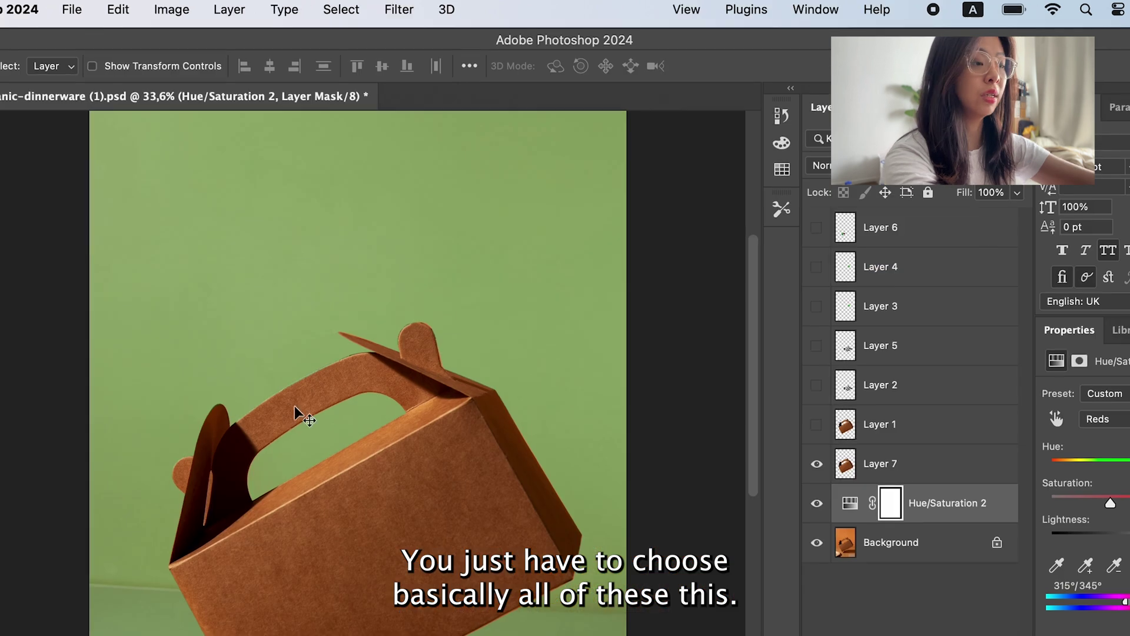
scroll(297, 414, "up", 2)
left_click(918, 463)
key("super+c")
key("super+v")
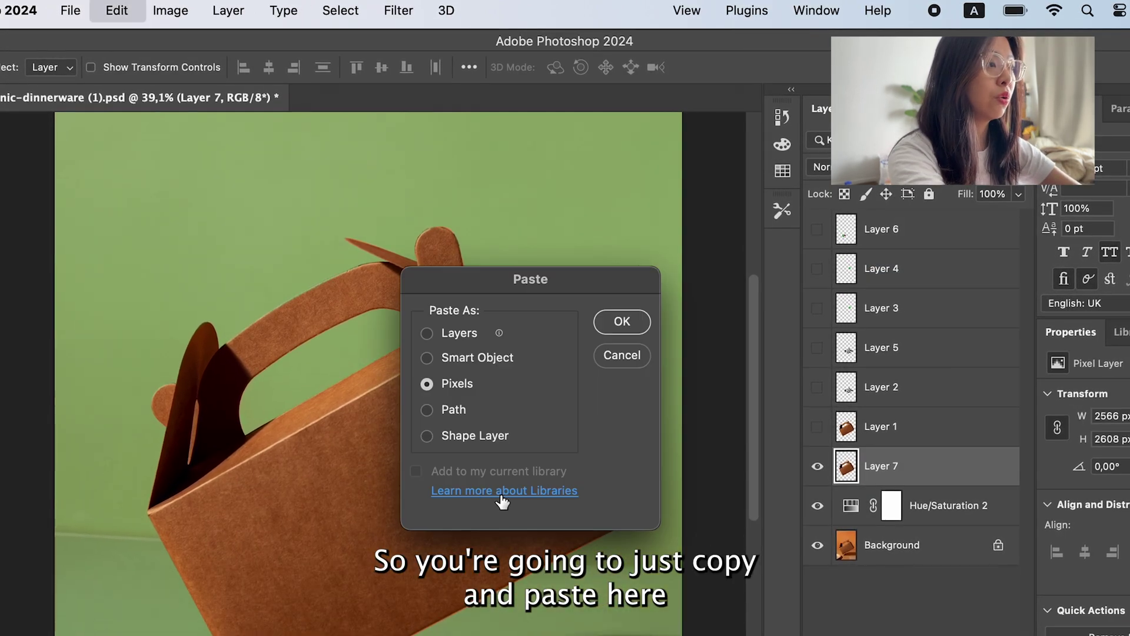
key("Return")
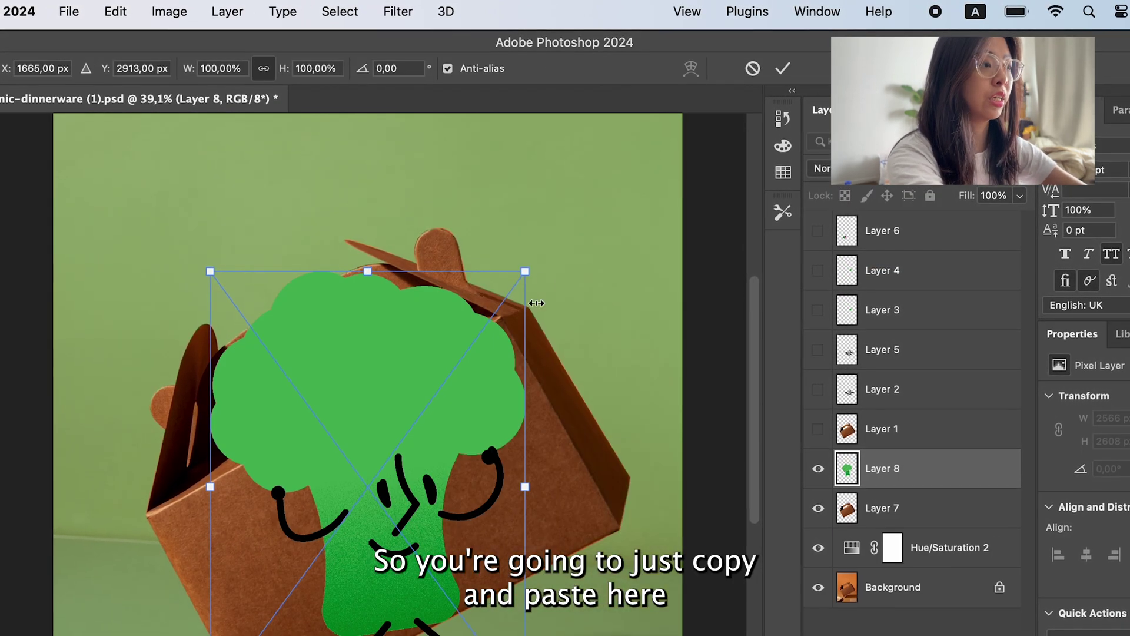
- Scale the broccoli down to about 634 × 753 px and tilt it onto the lower-left corner of the box front
left_click_drag(525, 271, 286, 552)
left_click_drag(279, 623, 286, 590)
key("Return")
key("super+equal")
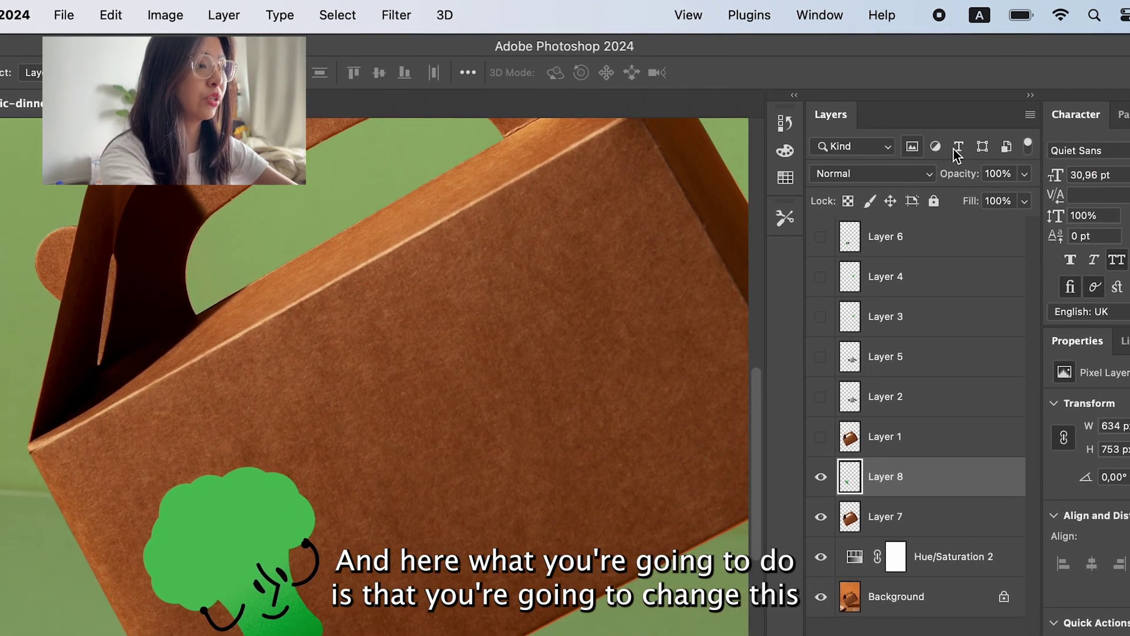
- Set the blend mode of the broccoli layer, Layer 8, to Overlay
left_click(878, 175)
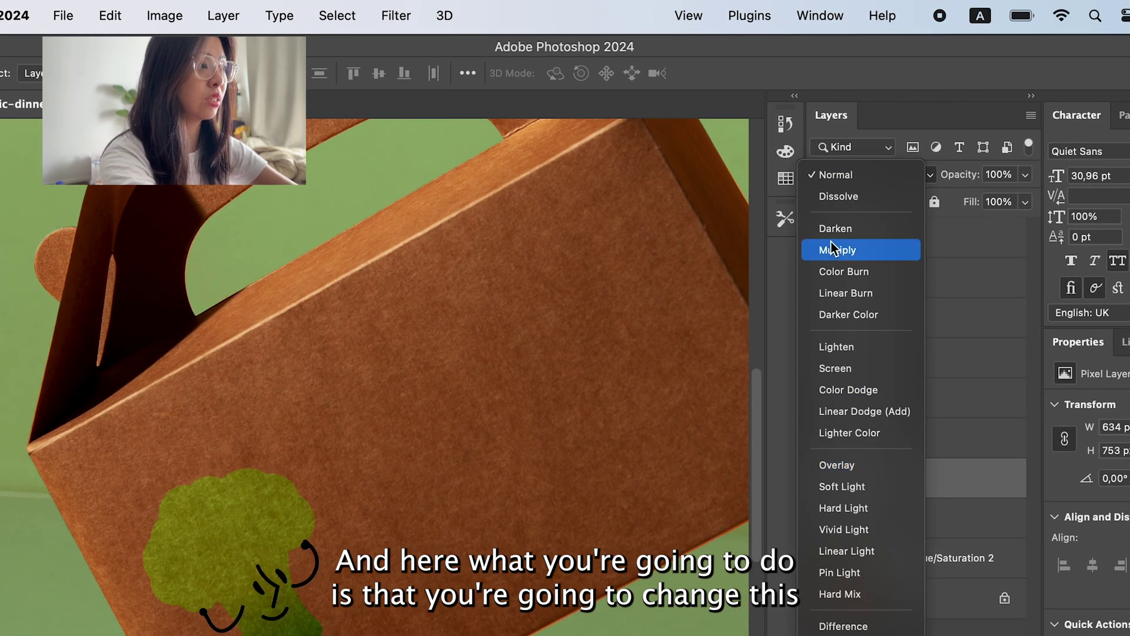
left_click(830, 465)
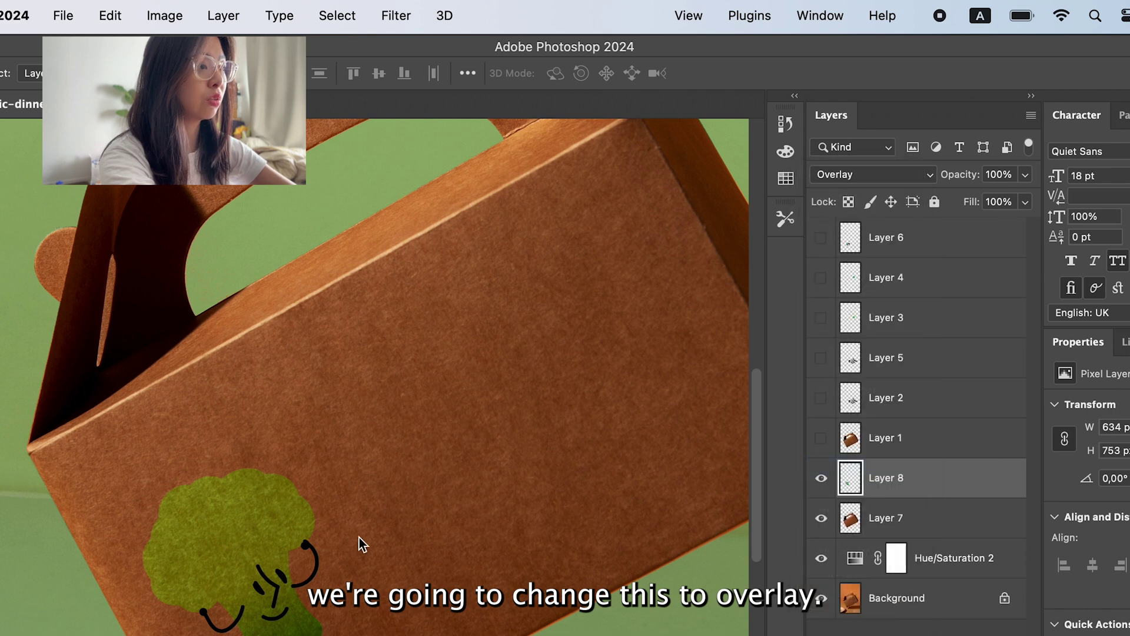
scroll(335, 559, "up", 3)
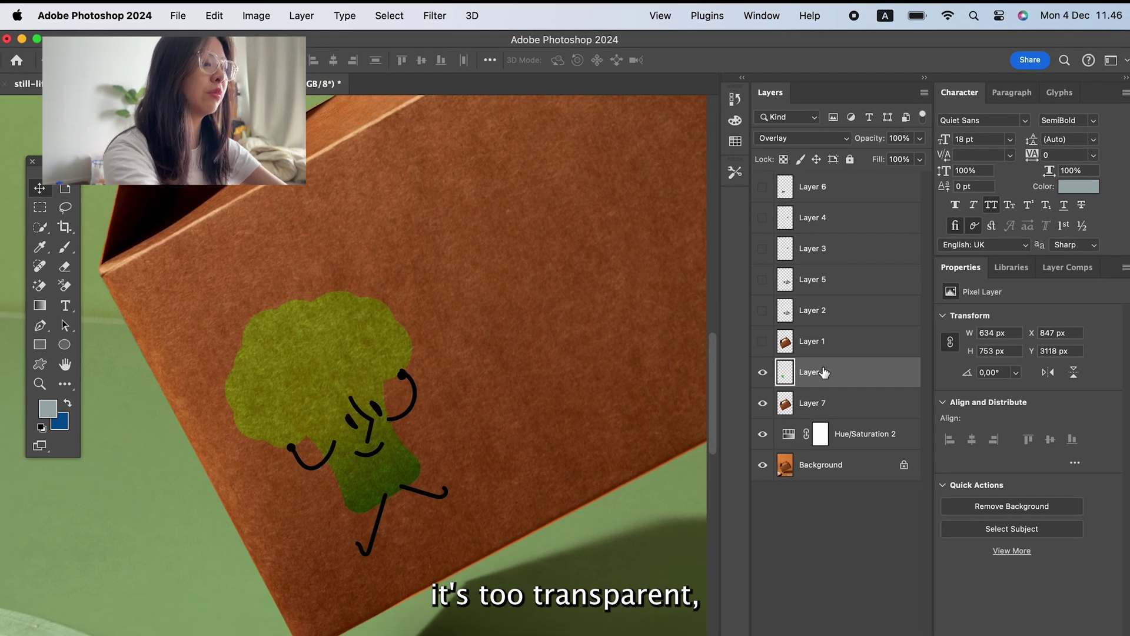
- Duplicate the Overlay broccoli layer to make its green more opaque on the cardboard
key("super+j")
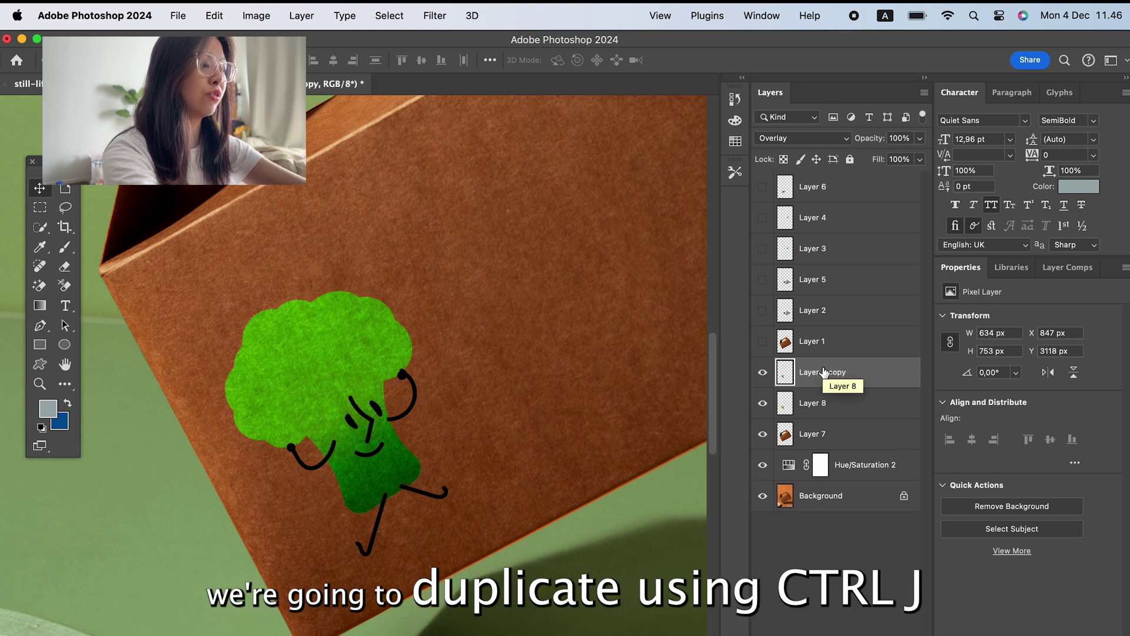
scroll(343, 380, "down", 3)
scroll(343, 379, "up", 5)
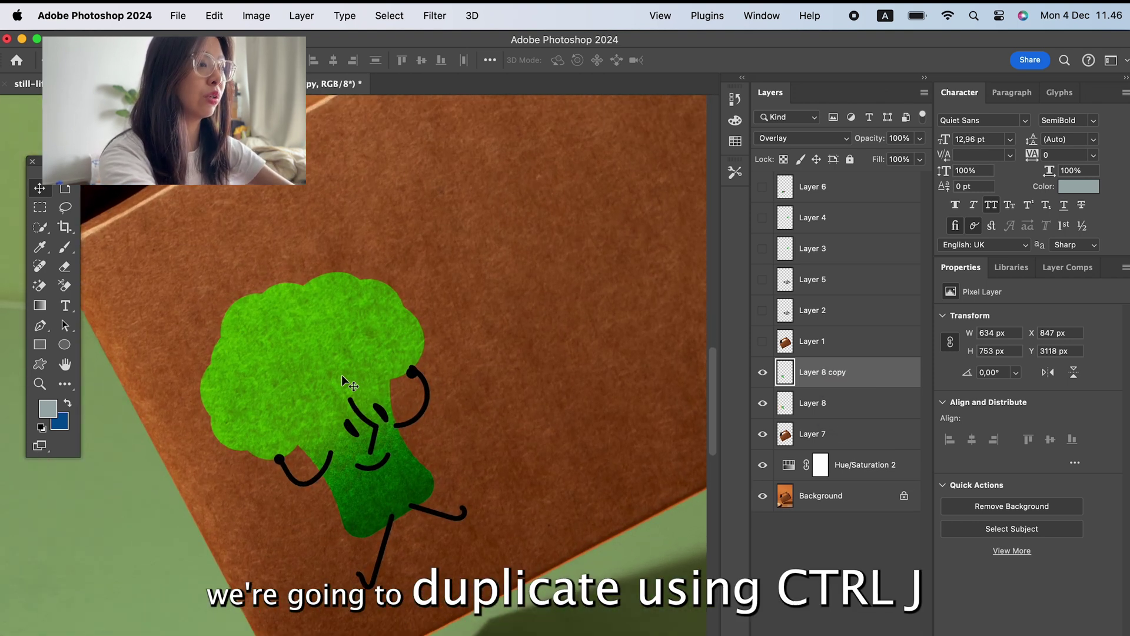
scroll(343, 380, "down", 3)
scroll(342, 378, "down", 5)
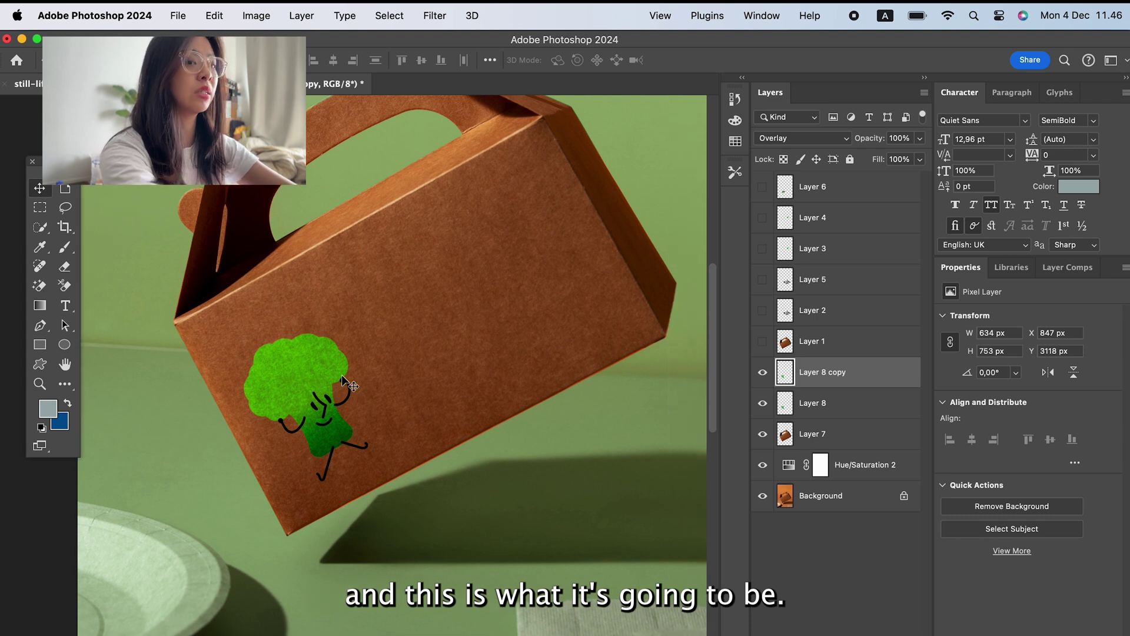
scroll(343, 377, "up", 5)
scroll(342, 378, "down", 4)
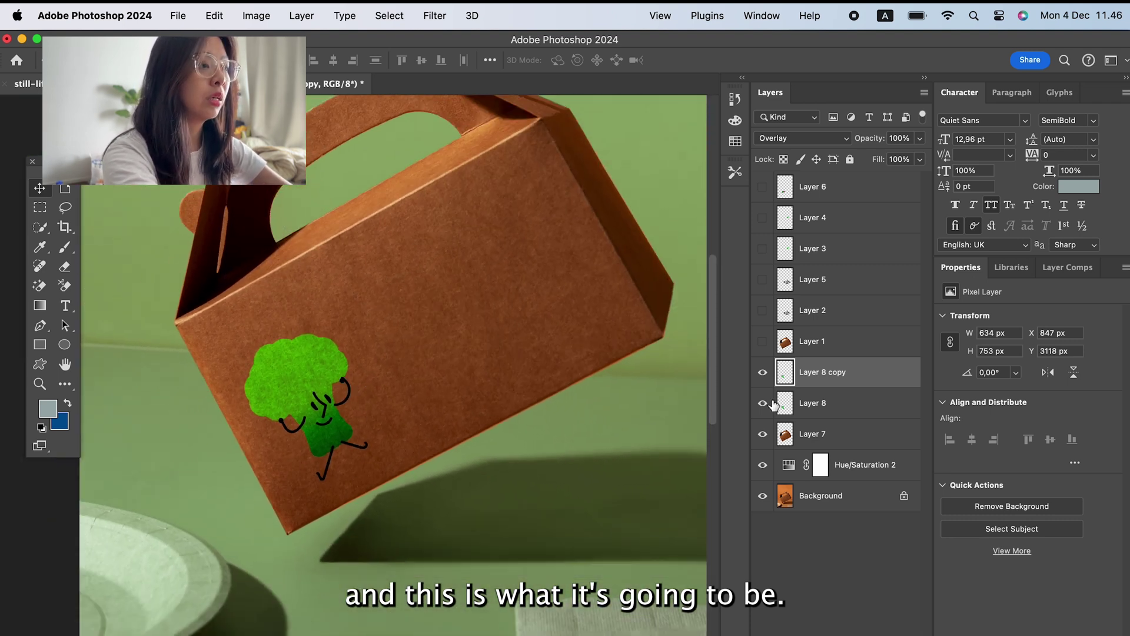
- Scale both broccoli layers together to about 76% and move them closer to the box's lower corner
left_click(831, 403, "shift")
key("super+t")
left_click_drag(376, 331, 325, 409)
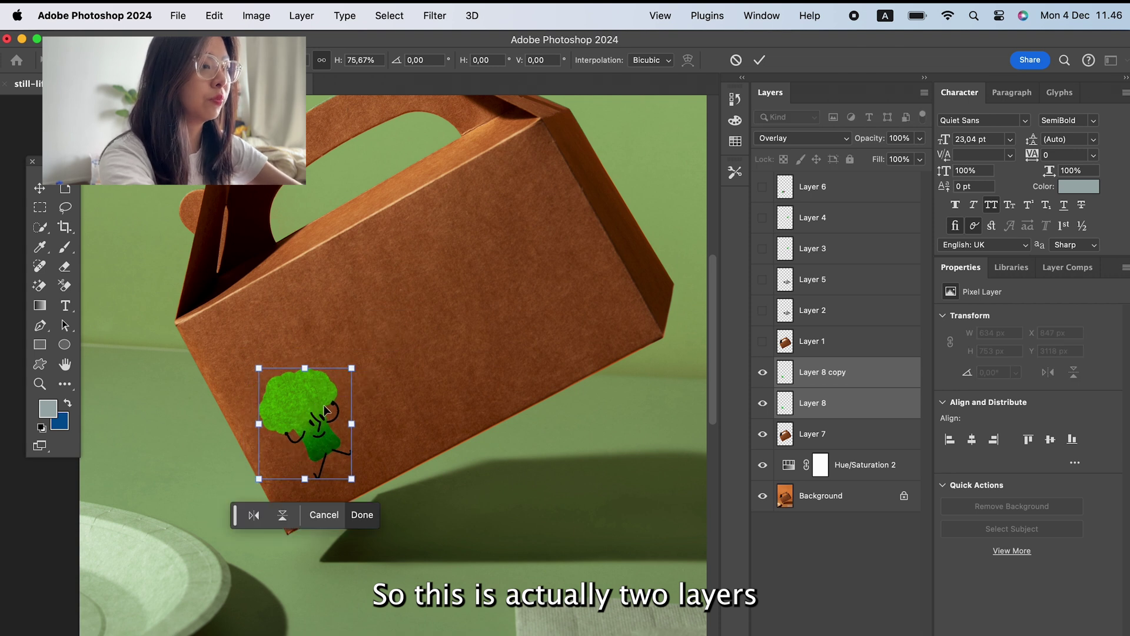
key("Return")
scroll(328, 410, "up", 3)
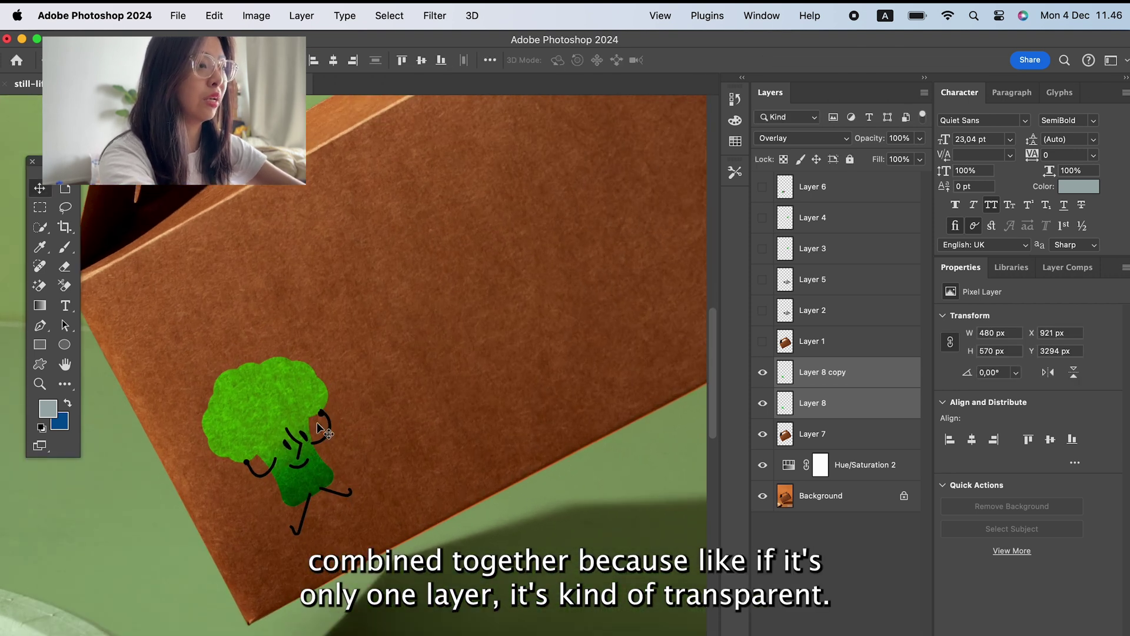
scroll(318, 423, "down", 3)
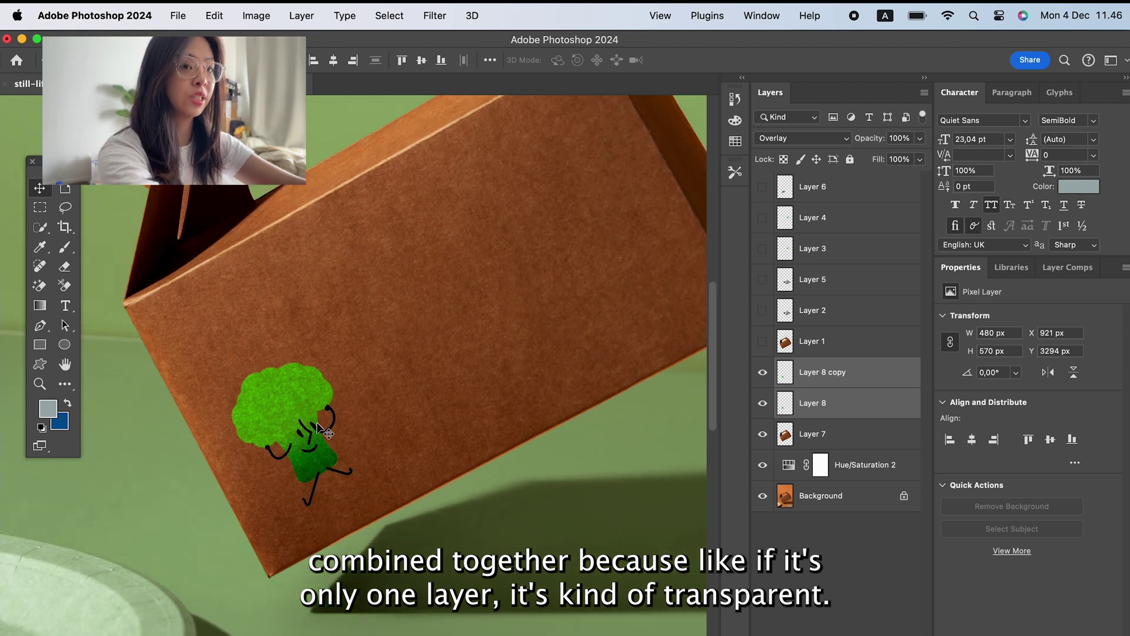
scroll(318, 423, "down", 1)
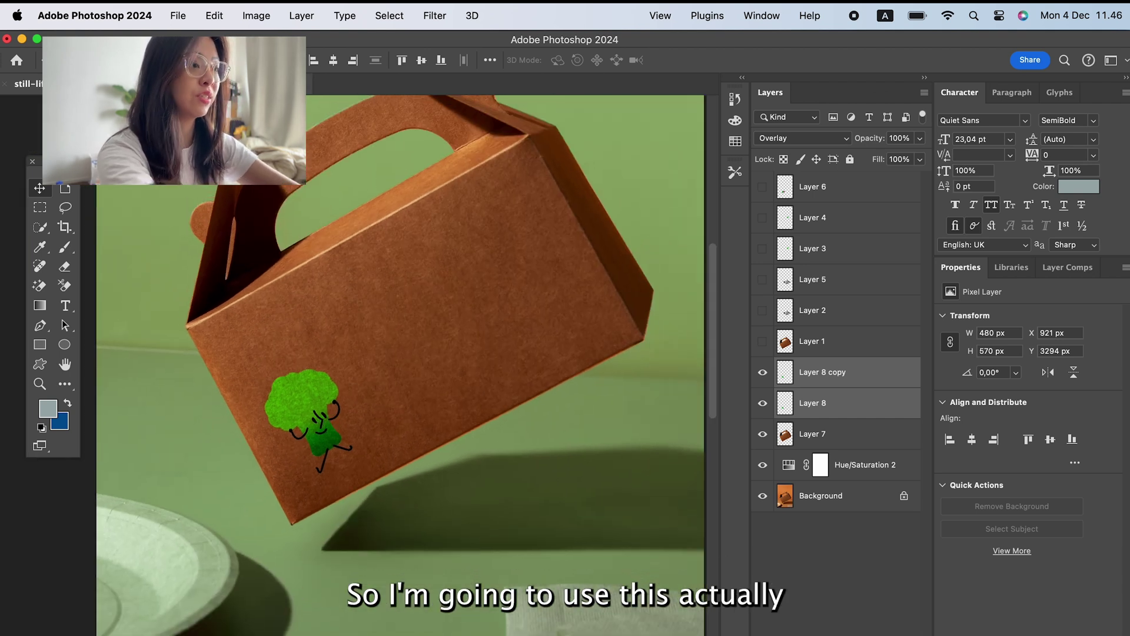
- Switch to Illustrator and copy the black "green eats oasis" logo from the purple panel
key("super+Tab")
left_click(499, 309)
left_click(499, 296)
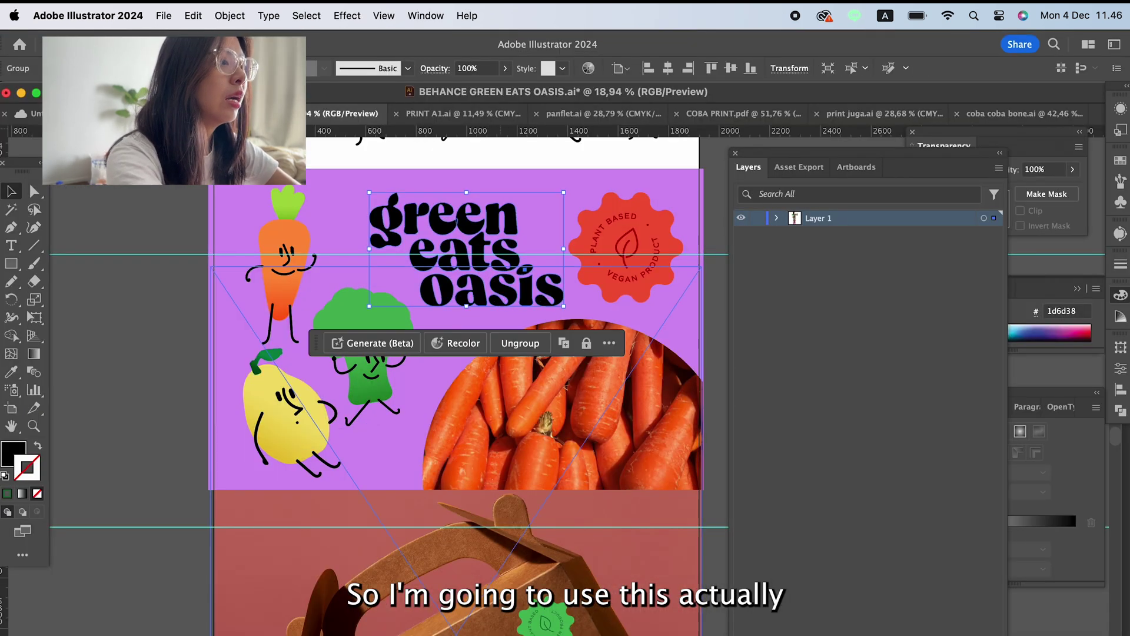
key("super+c")
- Switch to Photoshop, paste the logo as pixels and fit it tilted across the box front at about 1618 × 995 px
key("super+Tab")
key("super+v")
key("Return")
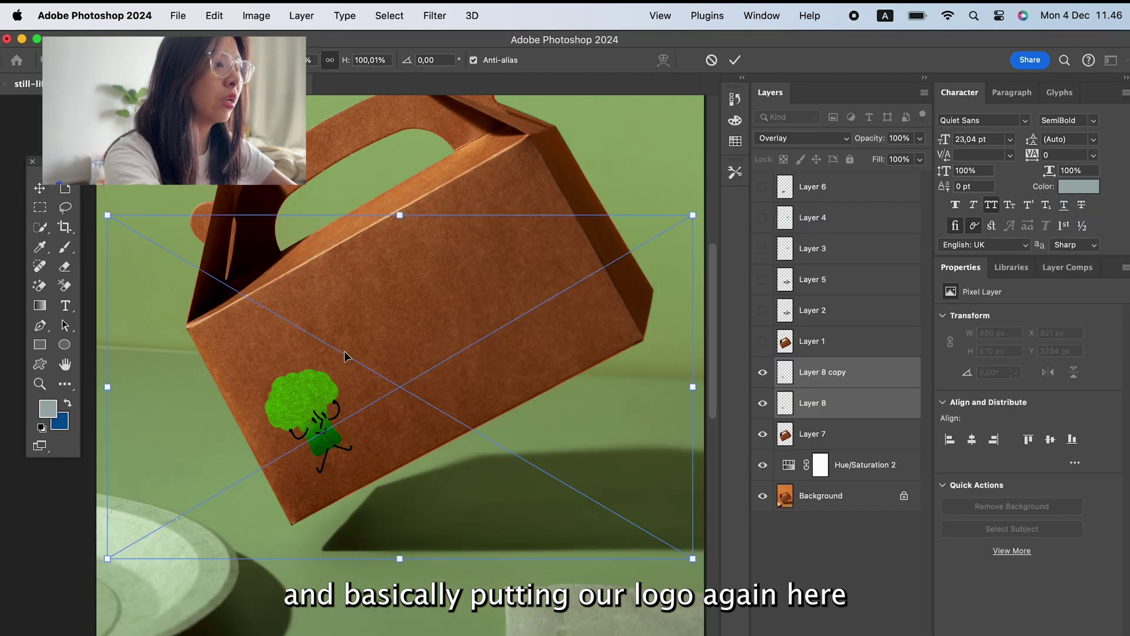
left_click_drag(700, 209, 380, 289)
left_click_drag(316, 449, 530, 293)
key("Return")
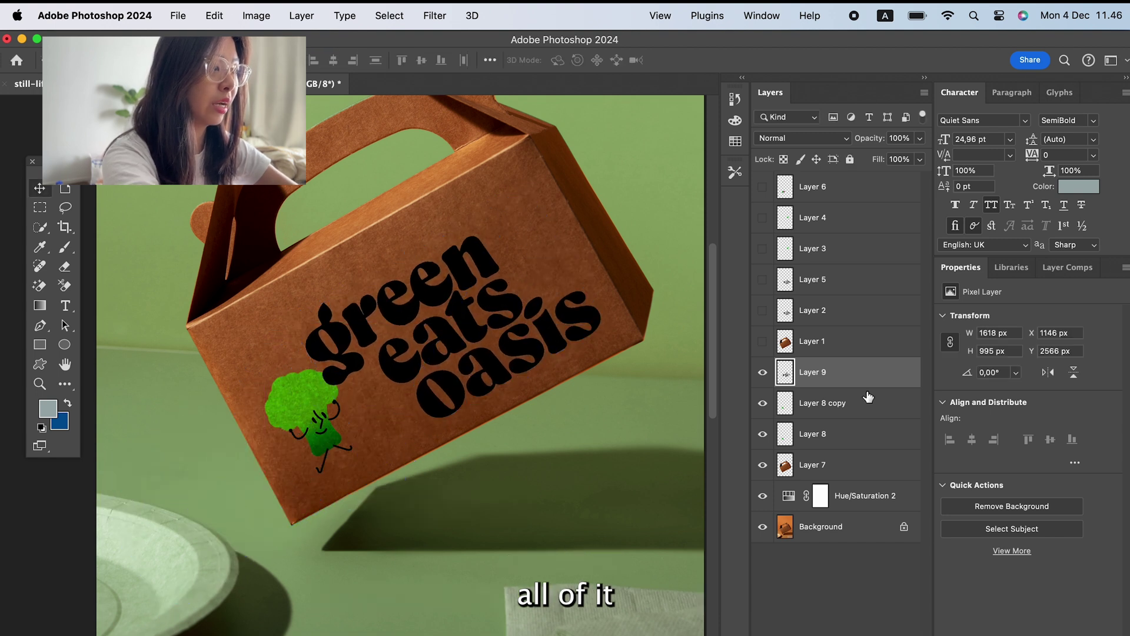
- Shrink the logo slightly to about 1546 × 951 px so it clears the broccoli
key("super+t")
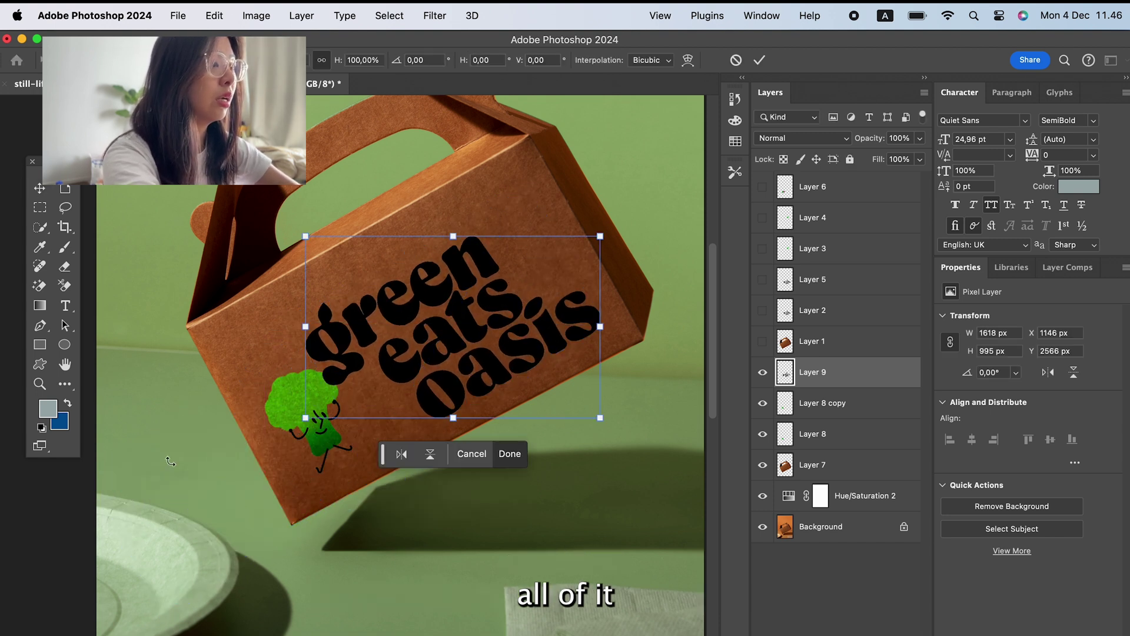
left_click_drag(315, 414, 326, 408)
key("Return")
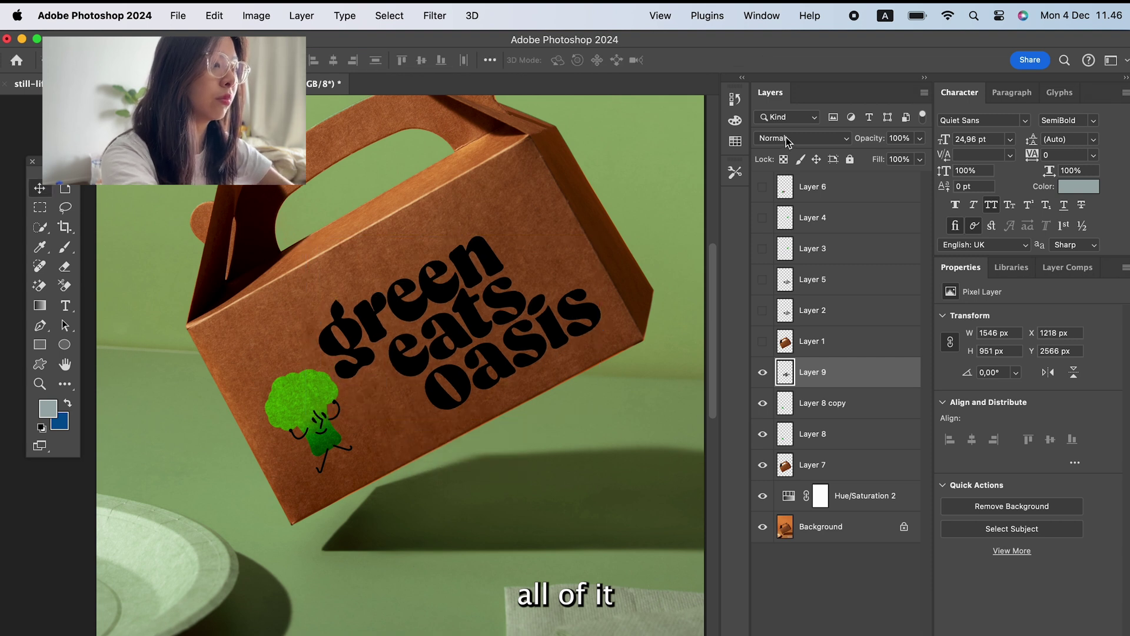
- Set the blend mode of the logo layer, Layer 9, to Overlay
left_click(800, 137)
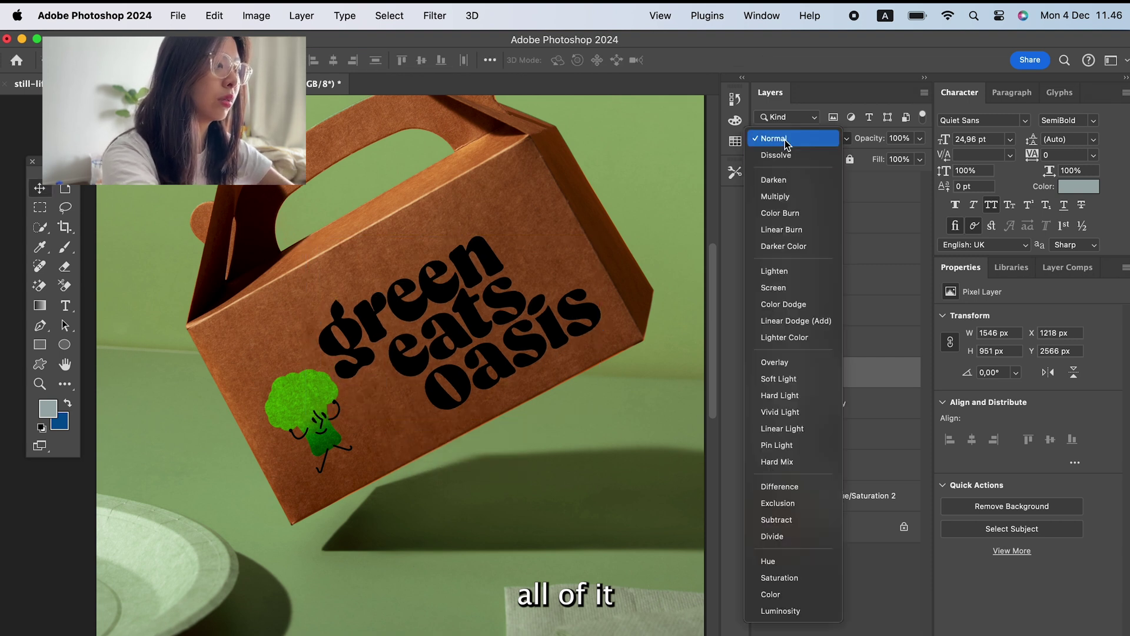
left_click(787, 363)
key("super+plus")
key("super+plus")
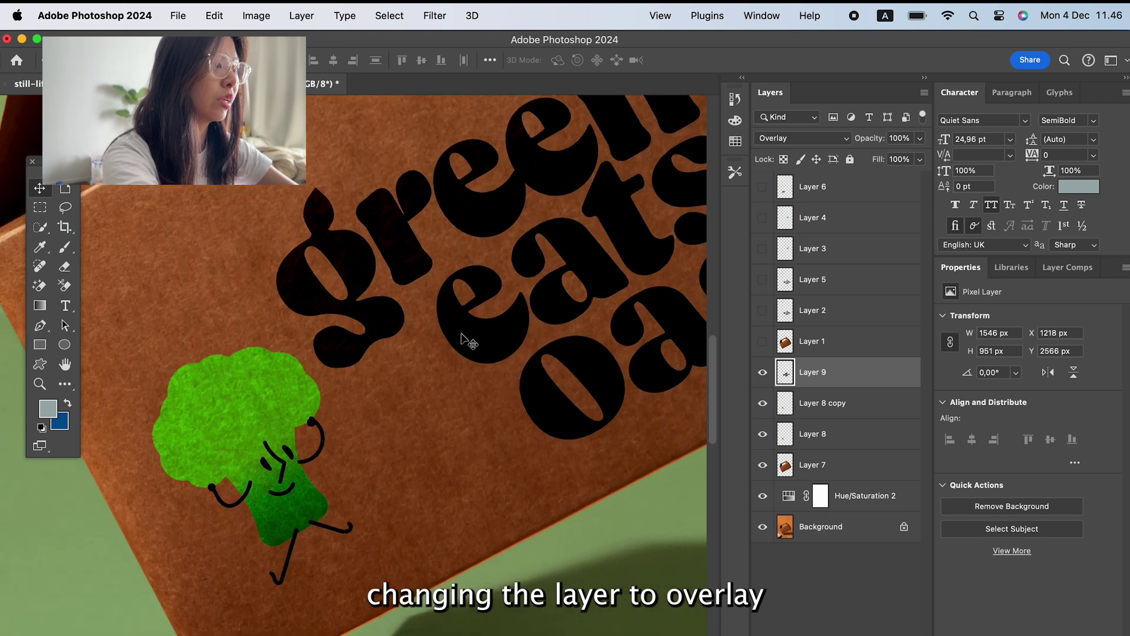
key("super+minus")
key("super+minus")
key("super+minus")
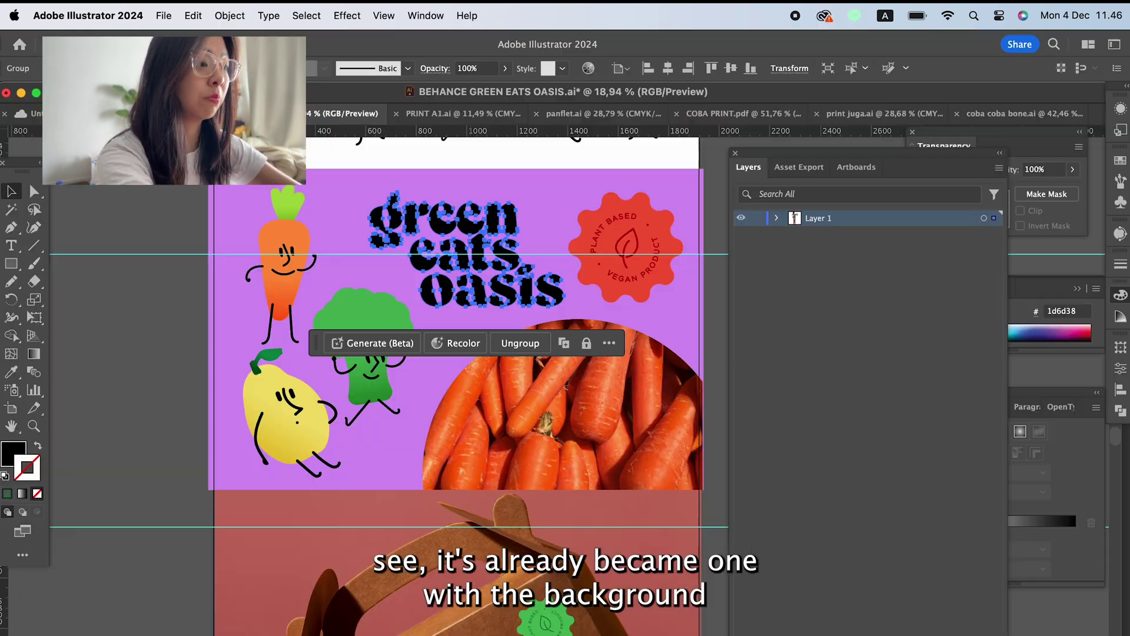
- Switch to Illustrator and copy the green "Plant Based Vegan Product" badge from the purple poster
scroll(586, 368, "up", 5)
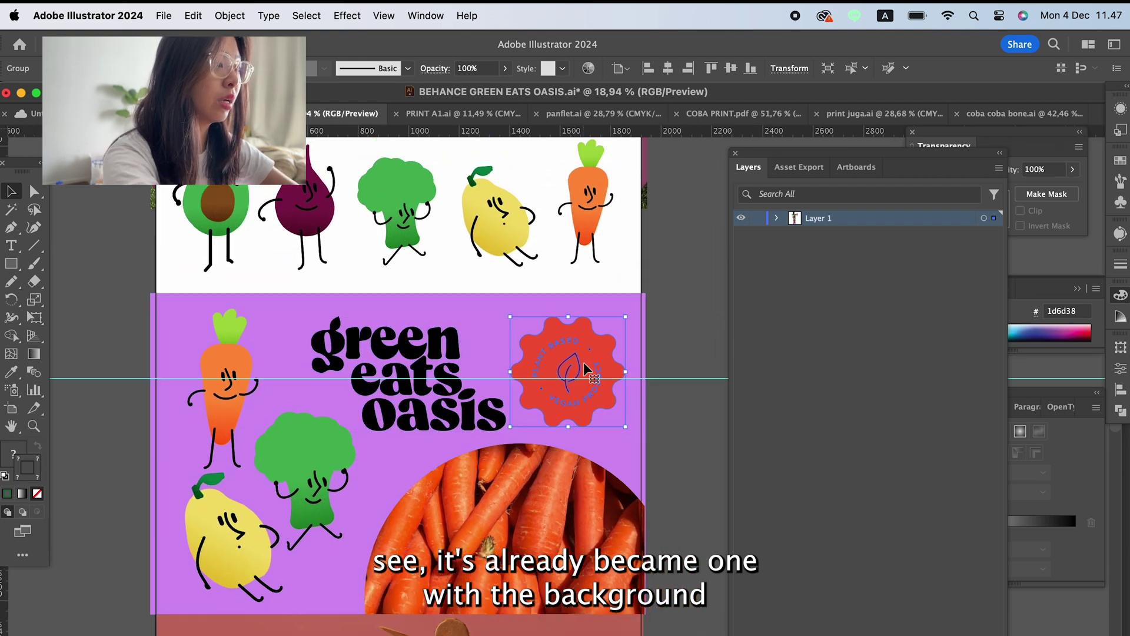
scroll(584, 365, "up", 10)
left_click(462, 272)
scroll(462, 272, "up", 5)
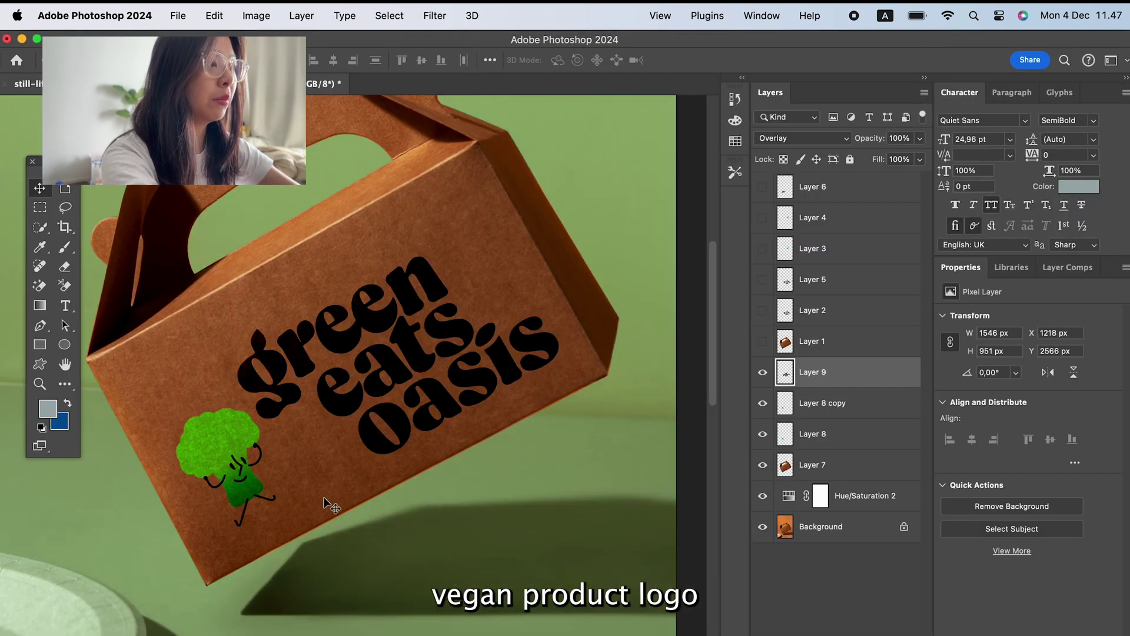
- Paste the badge as pixels in Photoshop, scale it to about 38% and place it at the box front's upper-right corner
key("super+v")
key("Return")
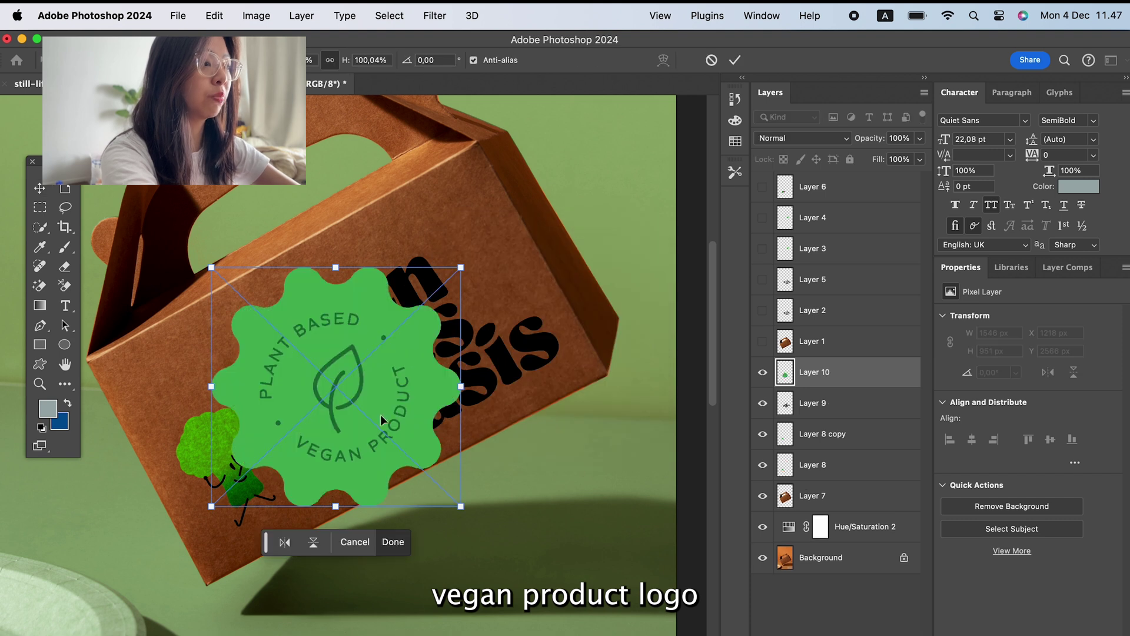
left_click_drag(463, 259, 305, 416)
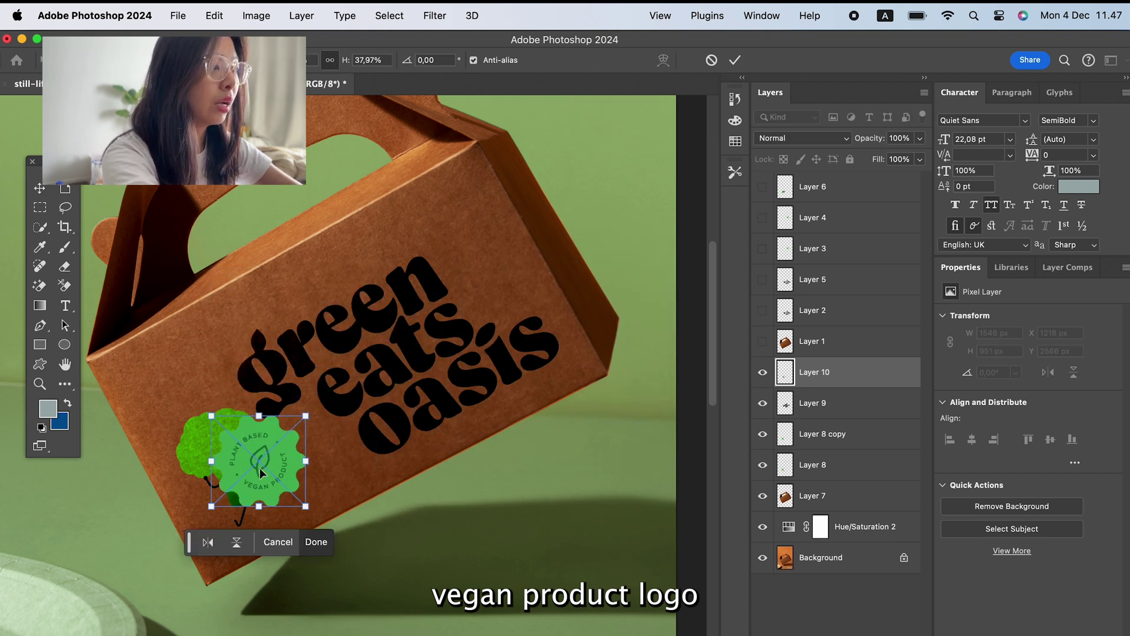
left_click_drag(260, 481, 463, 261)
key("Return")
- Move the logo left and slightly up on the box front, and nudge the badge slightly down and right
key("super+plus")
key("super+plus")
scroll(464, 262, "up", 2)
scroll(465, 262, "right", 2)
left_click_drag(451, 323, 389, 308)
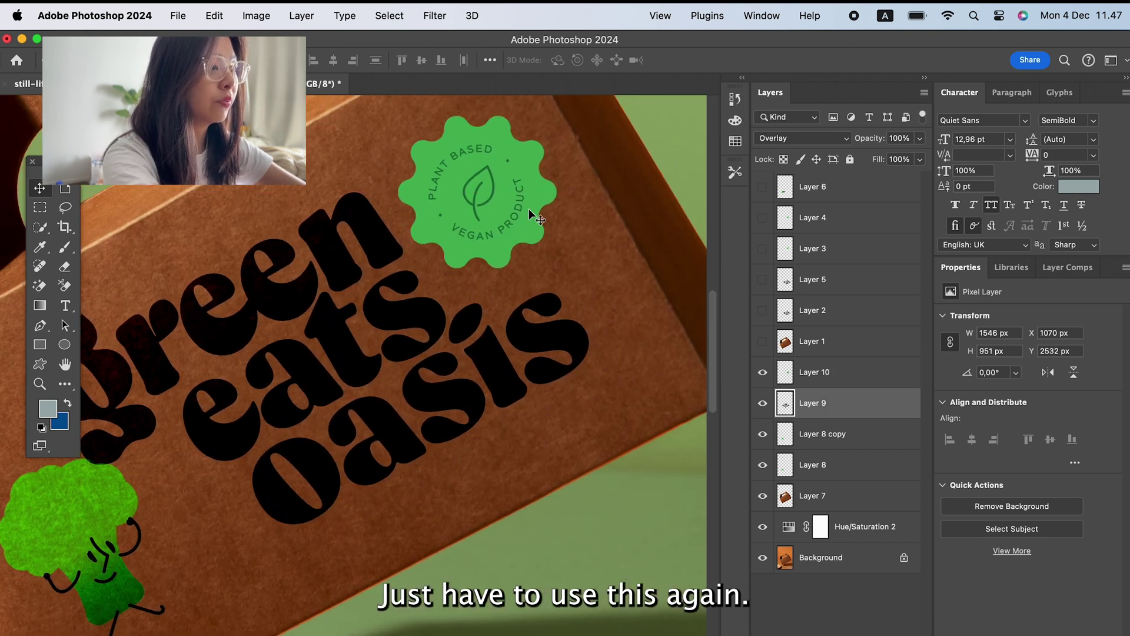
left_click(499, 193)
left_click_drag(499, 193, 504, 199)
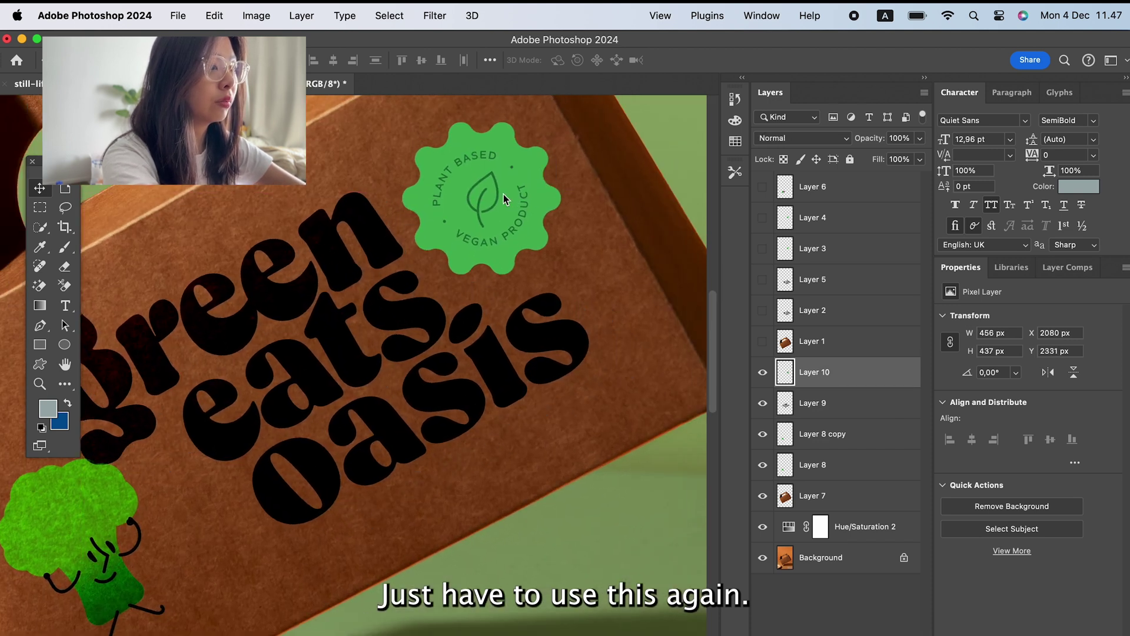
- Set the badge layer's blend mode to Overlay and duplicate the layer to strengthen its green
left_click(791, 142)
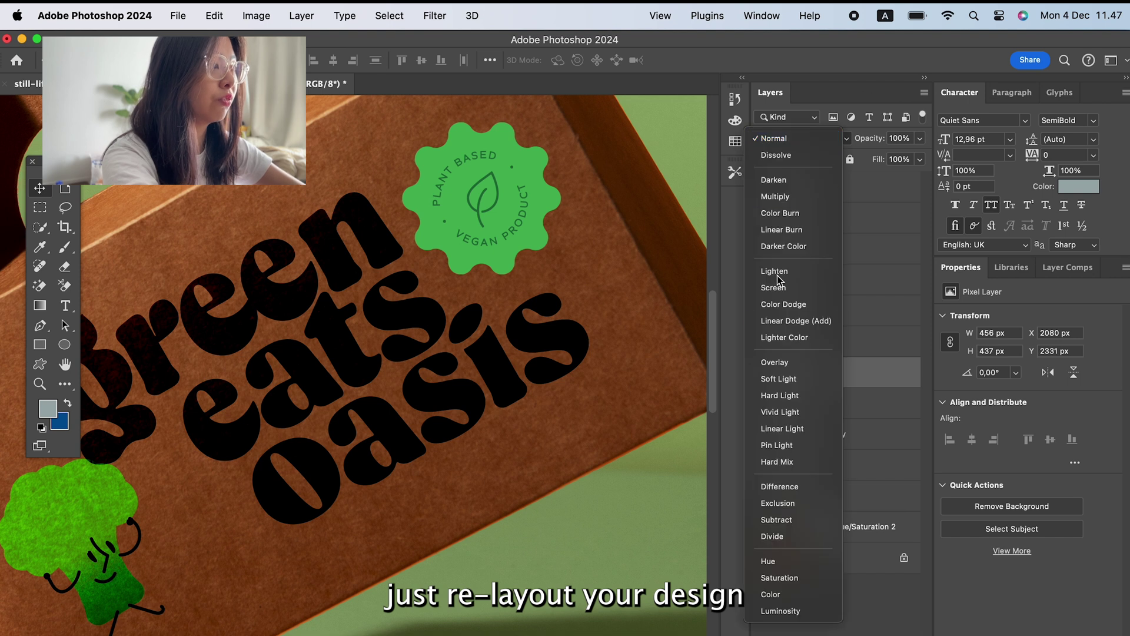
left_click(777, 363)
key("super+v")
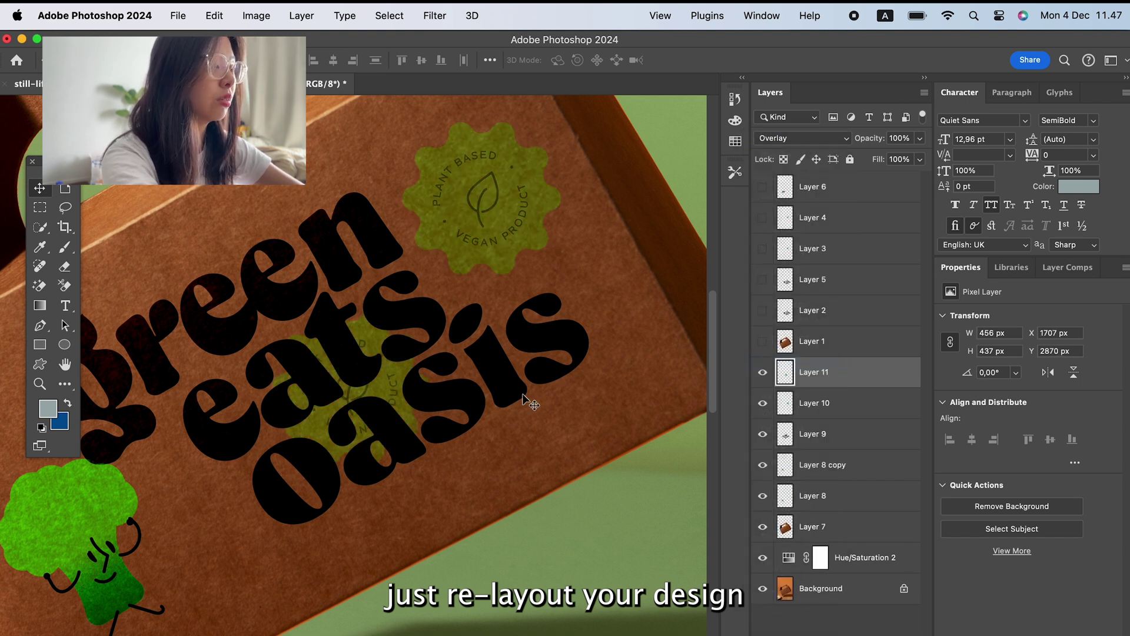
key("super+z")
key("super+j")
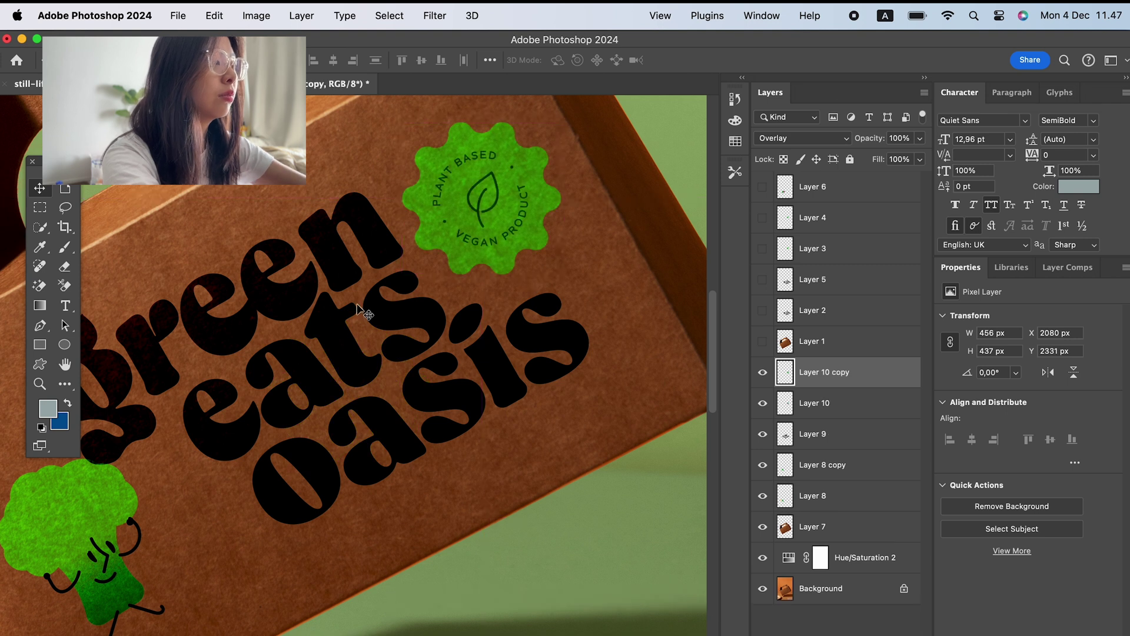
- Select both broccoli character layers and move them slightly down on the box front
scroll(357, 306, "down", 5)
left_click_drag(202, 354, 203, 366)
left_click(872, 500, "shift")
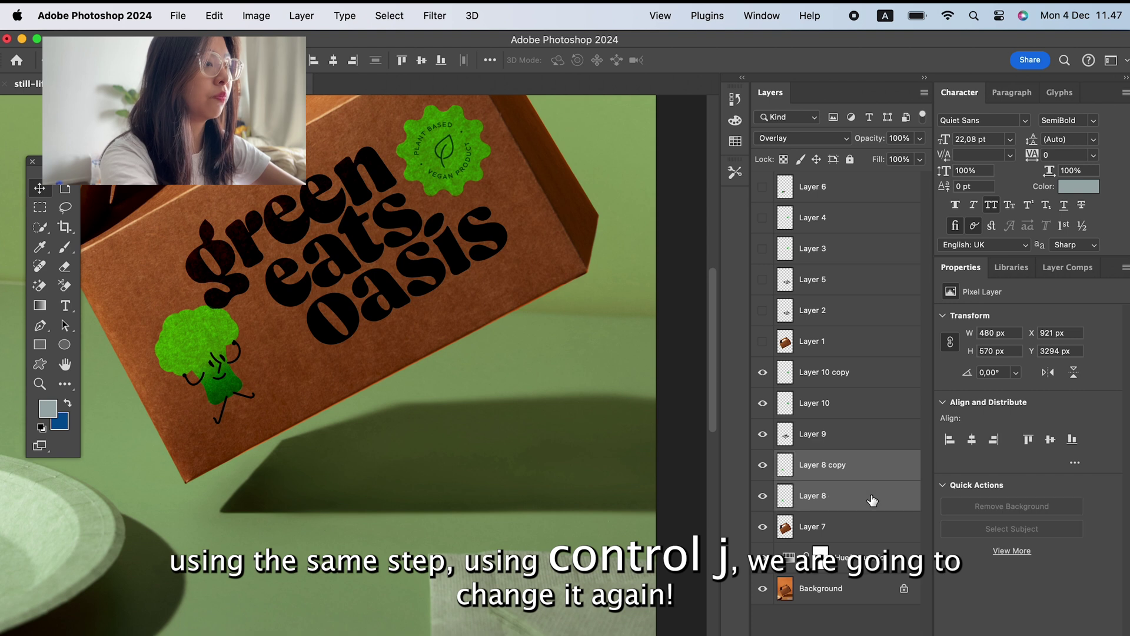
key("ctrl+t")
left_click_drag(218, 344, 219, 368)
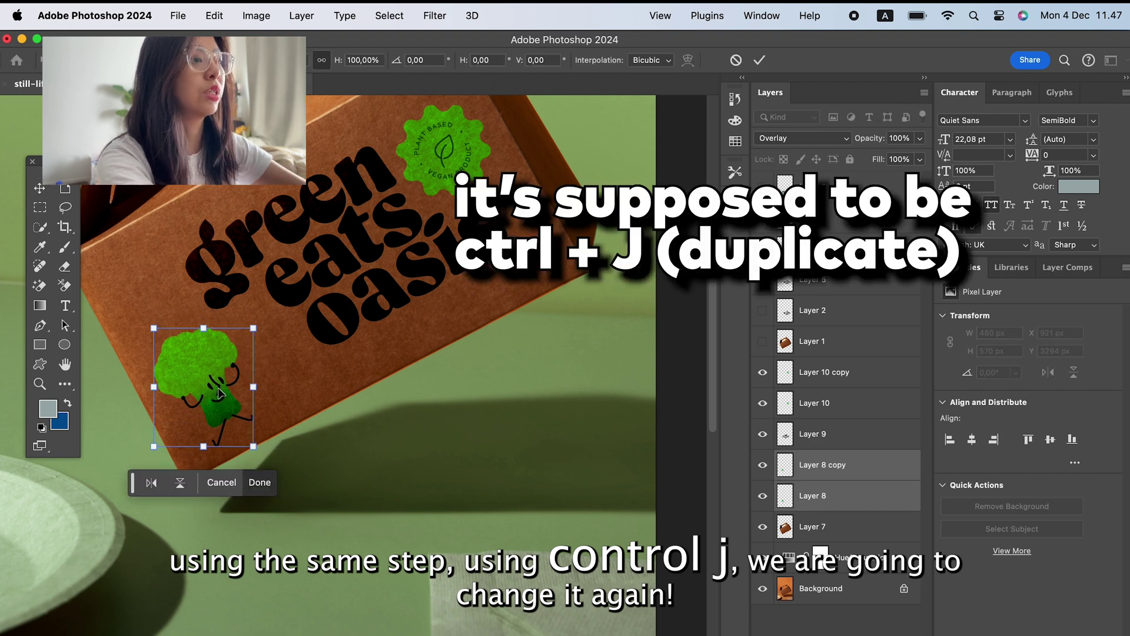
key("Return")
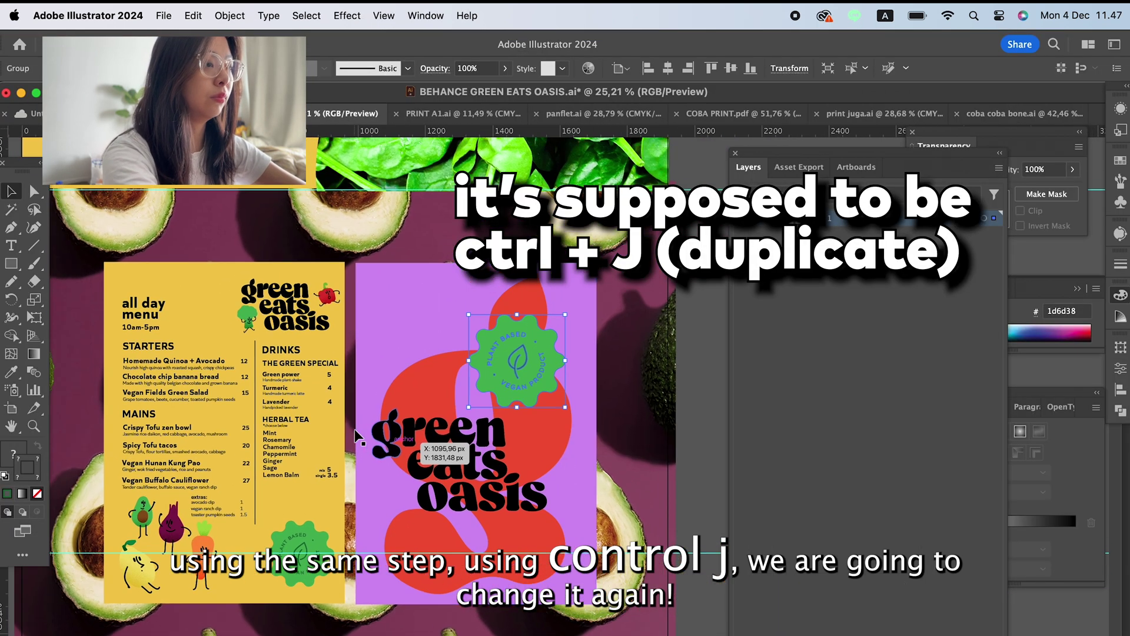
- Switch to Illustrator and copy the purple vegetable character from the yellow menu
left_click(322, 326)
scroll(322, 326, "up", 3)
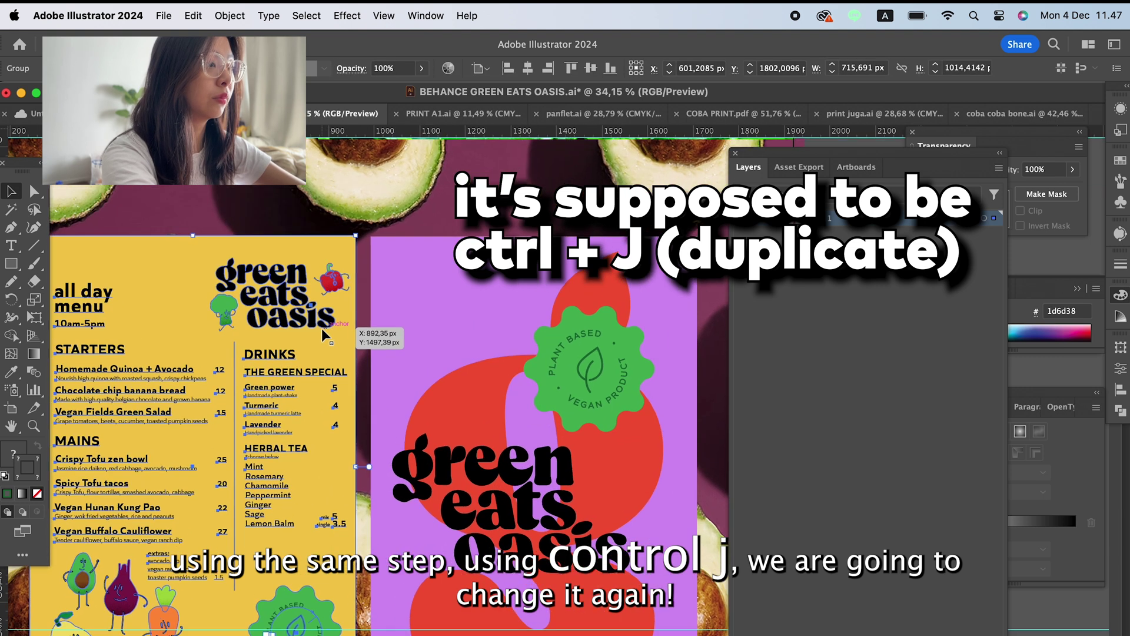
scroll(322, 326, "down", 3)
scroll(322, 326, "left", 3)
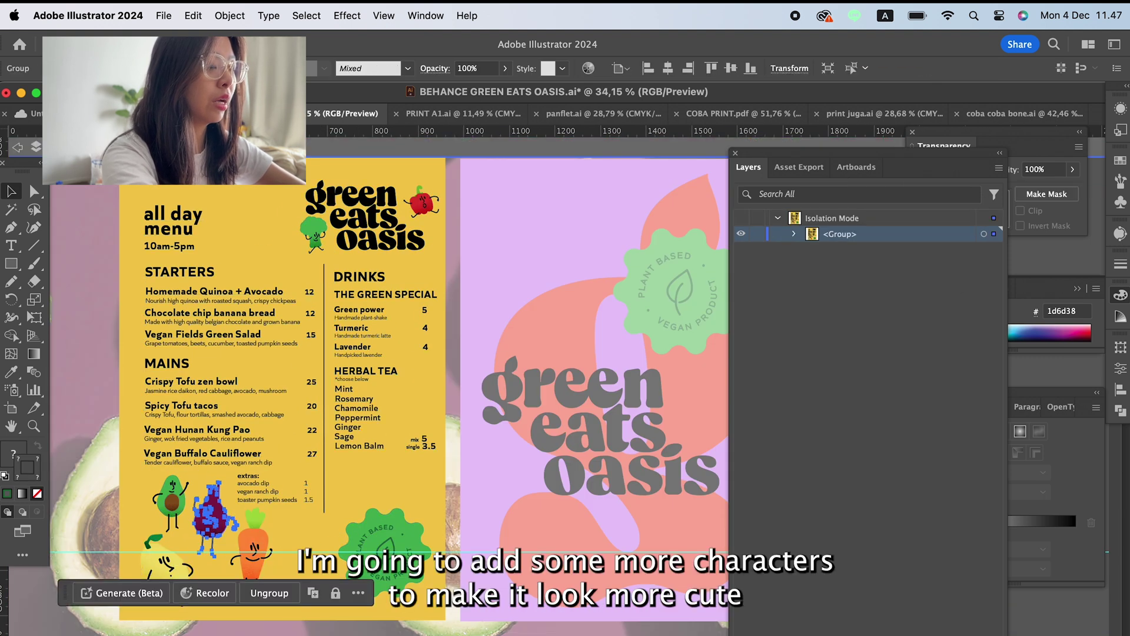
left_click(214, 543)
- Paste the purple character as pixels in Photoshop, scale it to about 65%, rotate it about -37°, and place it beside the broccoli
key("super+Tab")
key("super+v")
key("Return")
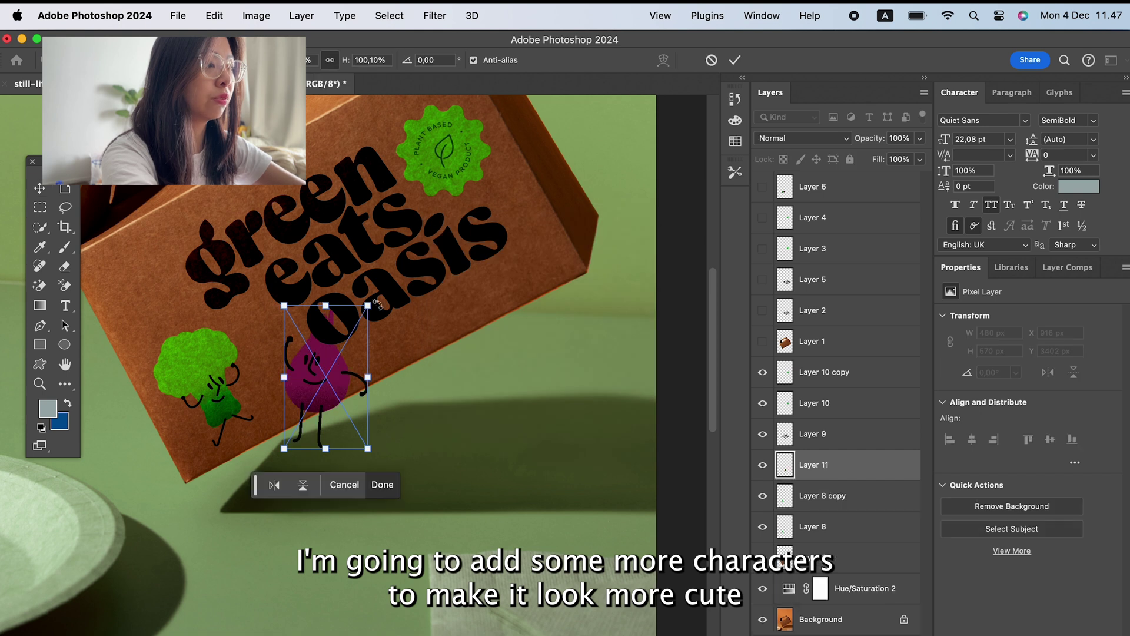
left_click_drag(381, 301, 323, 352)
left_click_drag(318, 401, 268, 344)
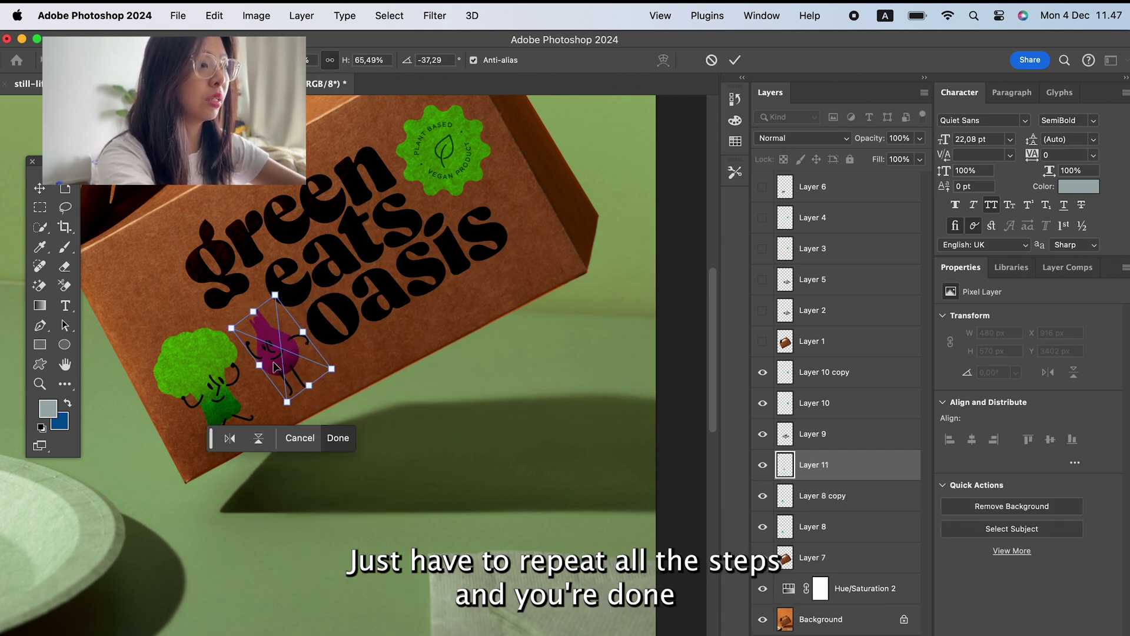
key("Return")
- Set the purple character layer's blend mode to Overlay and duplicate the layer, nudging the character slightly left
left_click(795, 137)
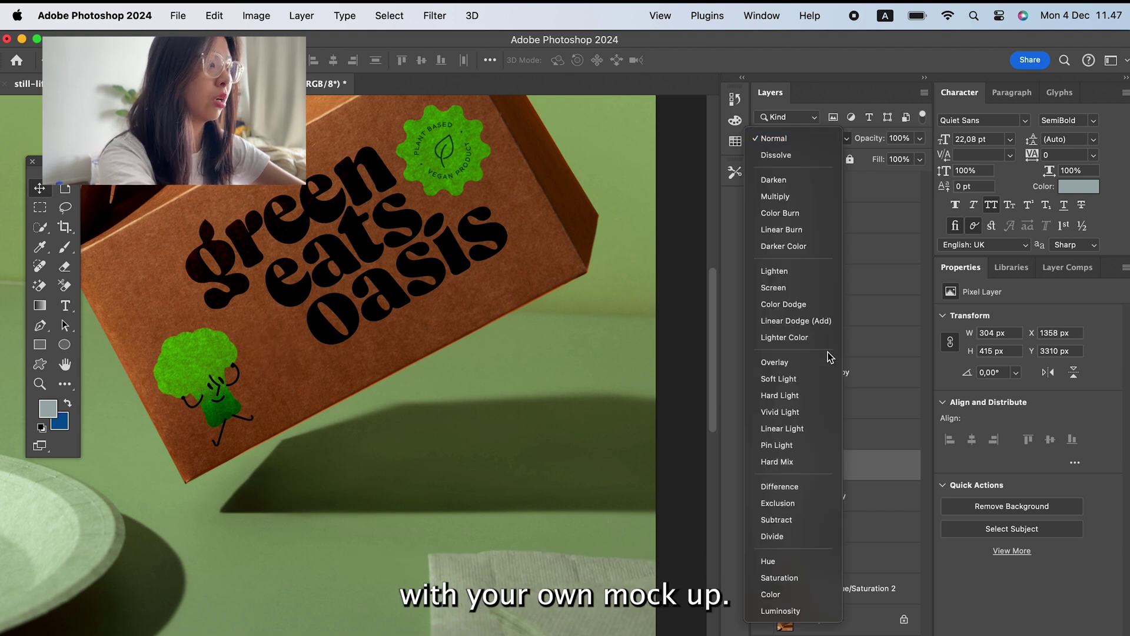
left_click(830, 363)
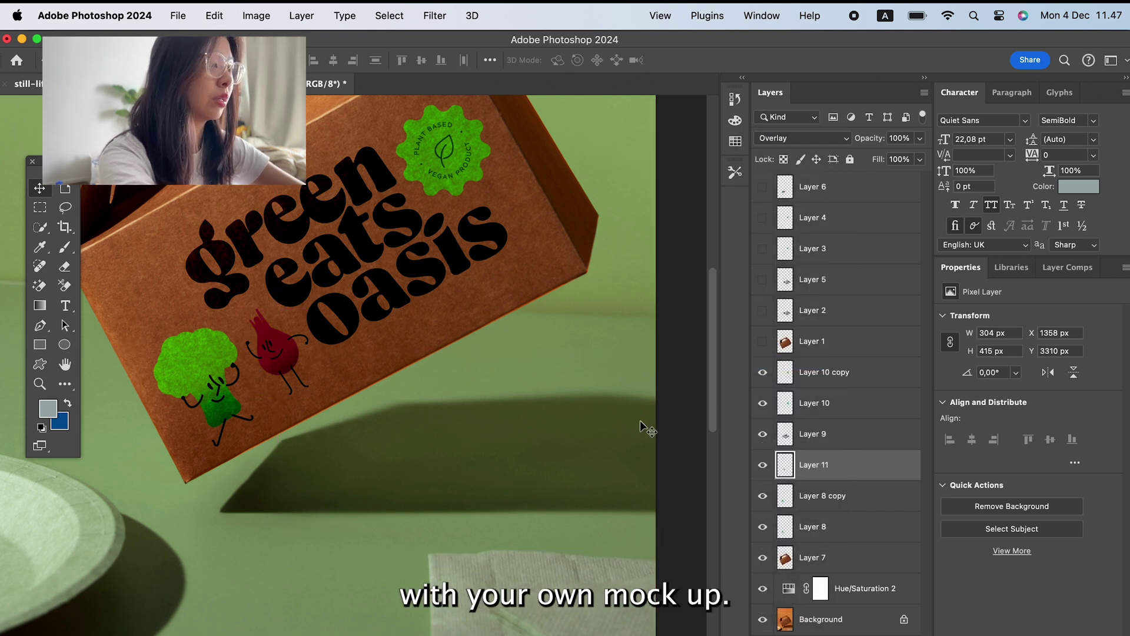
key("super+j")
scroll(247, 389, "up", 3)
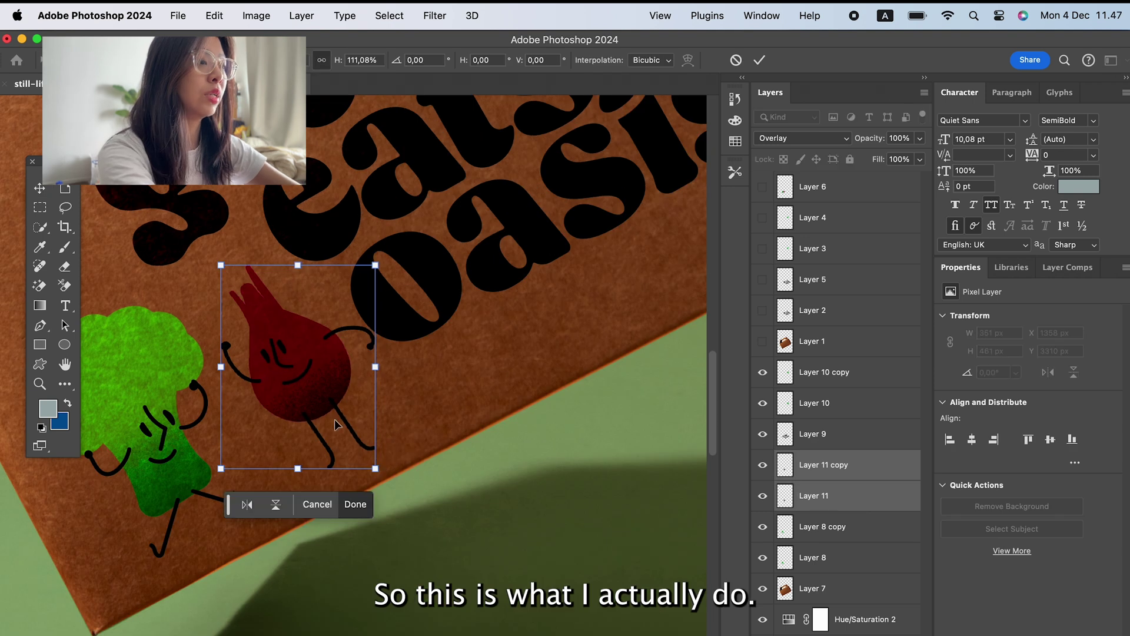
left_click_drag(334, 423, 320, 418)
key("Return")
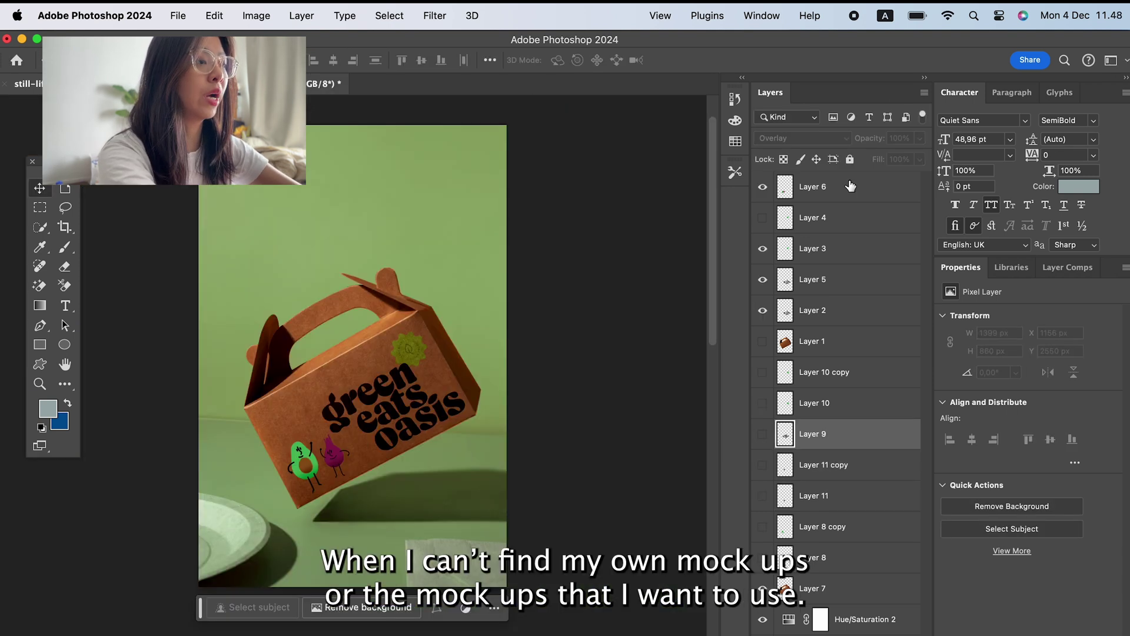
- Examine the character, badge and logo layers of the alternative avocado version and how they blend with the cardboard
left_click(850, 186)
scroll(170, 434, "up", 5)
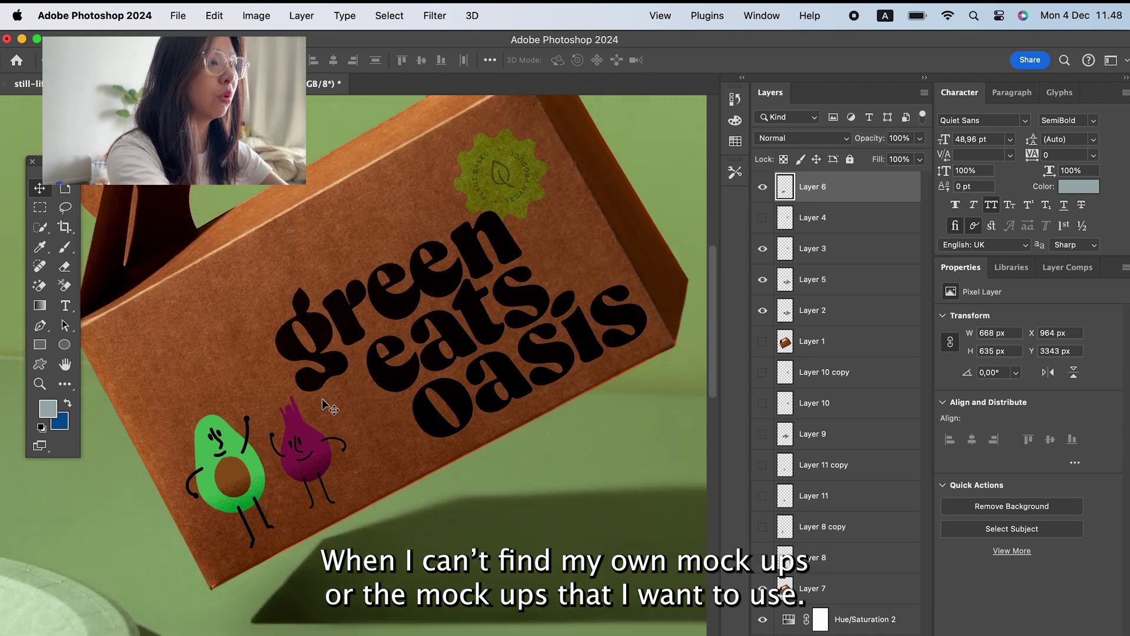
scroll(325, 406, "down", 2)
left_click(473, 222)
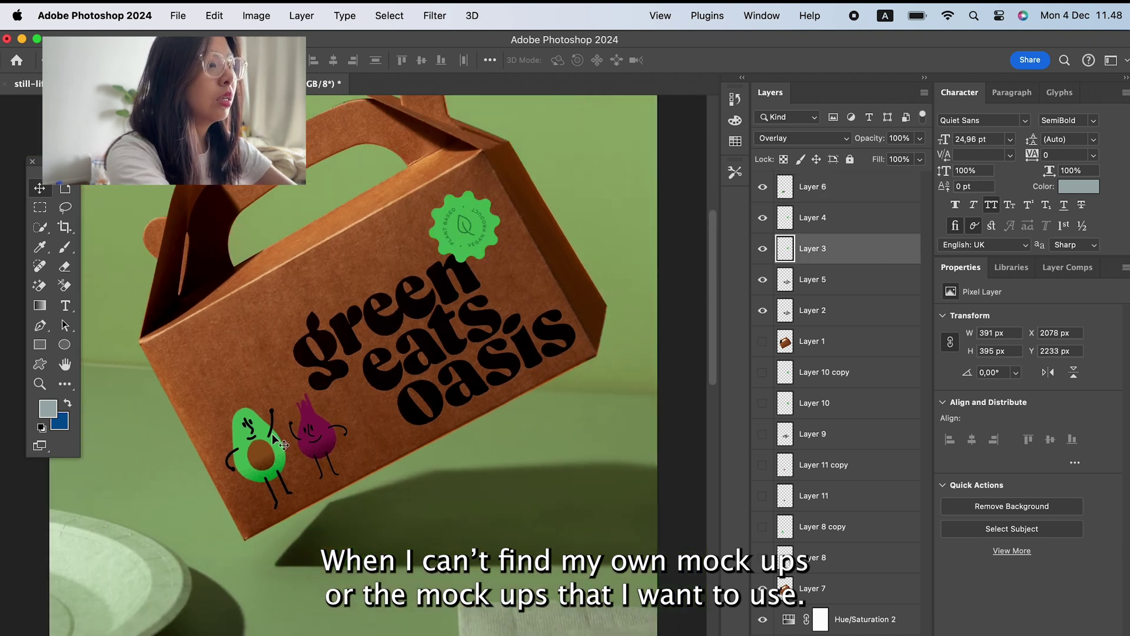
left_click(439, 302)
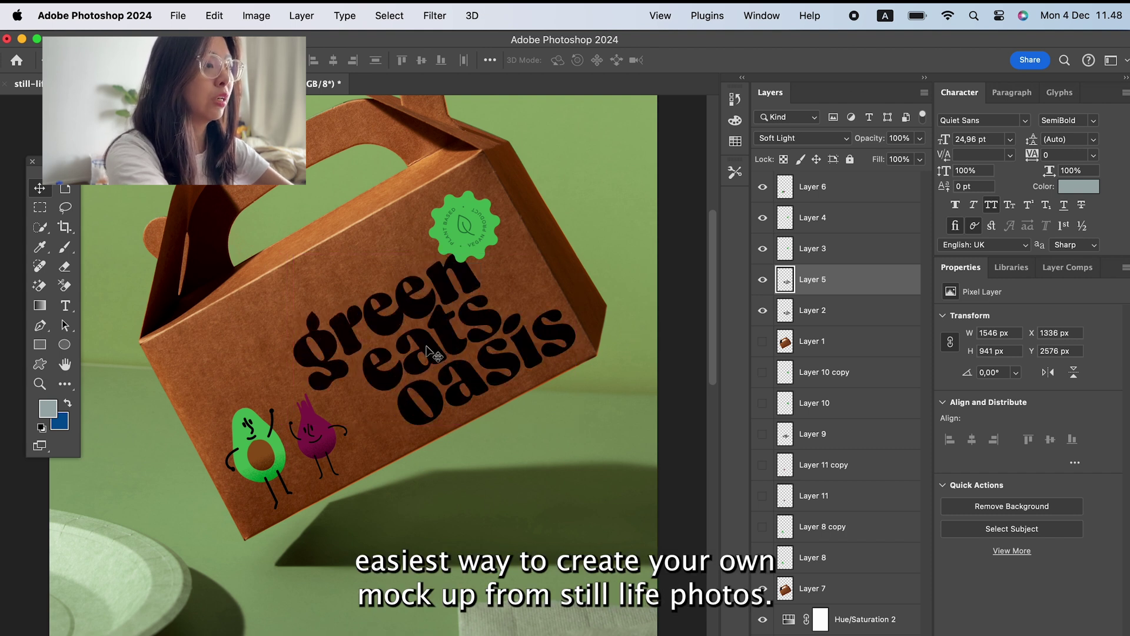
scroll(429, 352, "down", 1)
scroll(429, 352, "up", 3)
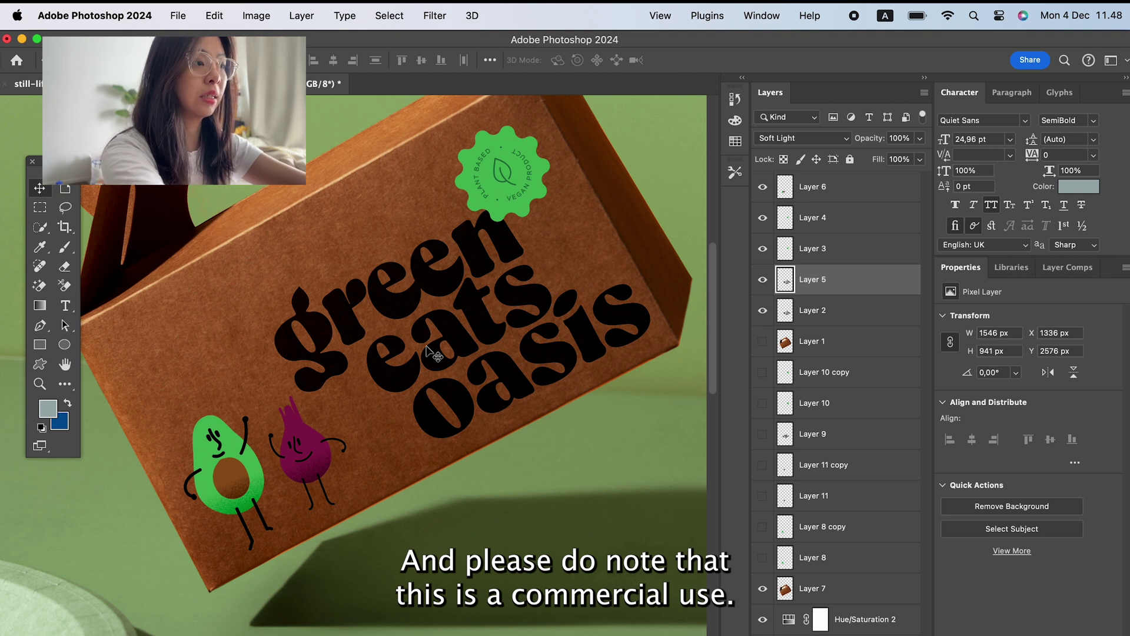
scroll(426, 347, "down", 2)
scroll(263, 464, "up", 4)
scroll(264, 463, "down", 5)
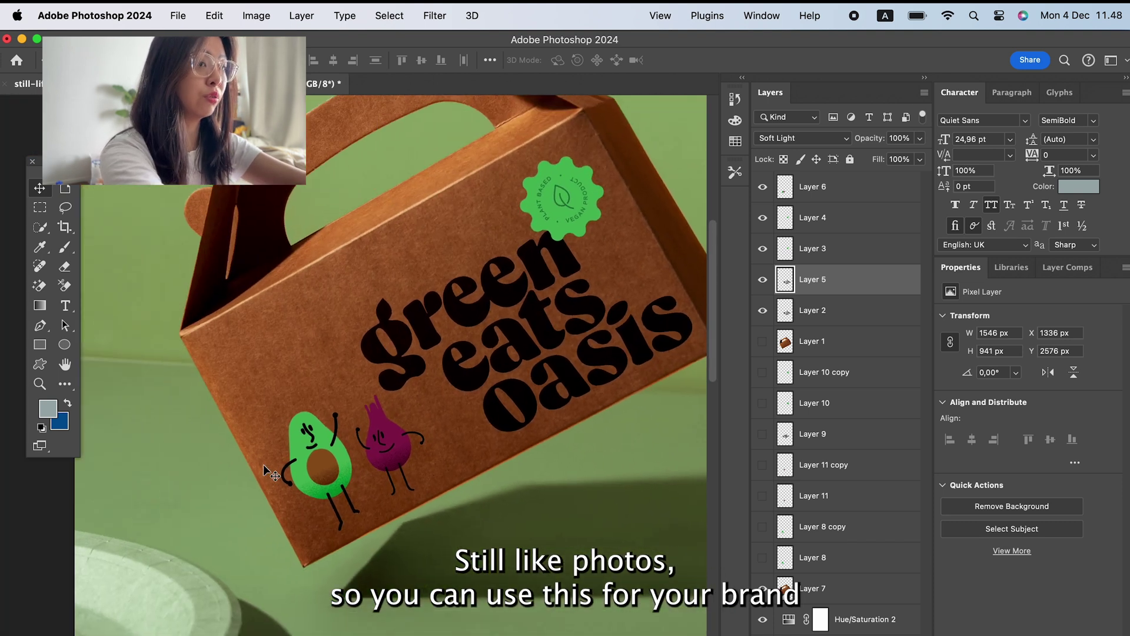
scroll(264, 464, "up", 4)
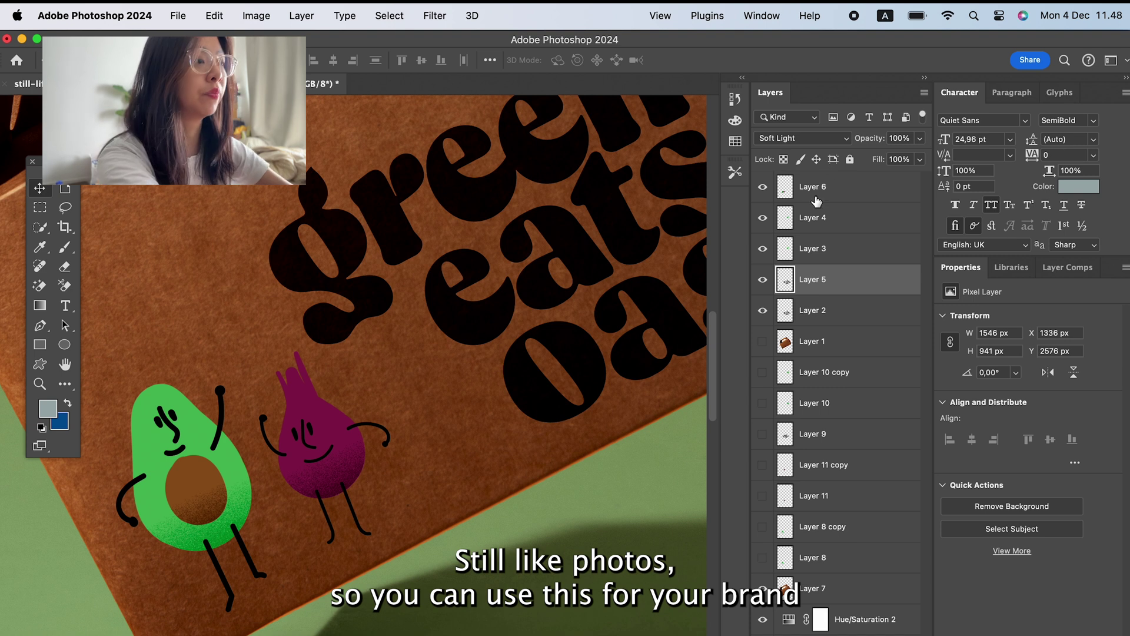
- Keep the avocado and purple character layer in Normal blend mode and shift the pair slightly up on the box front
left_click(815, 201)
left_click(806, 327)
left_click(809, 202)
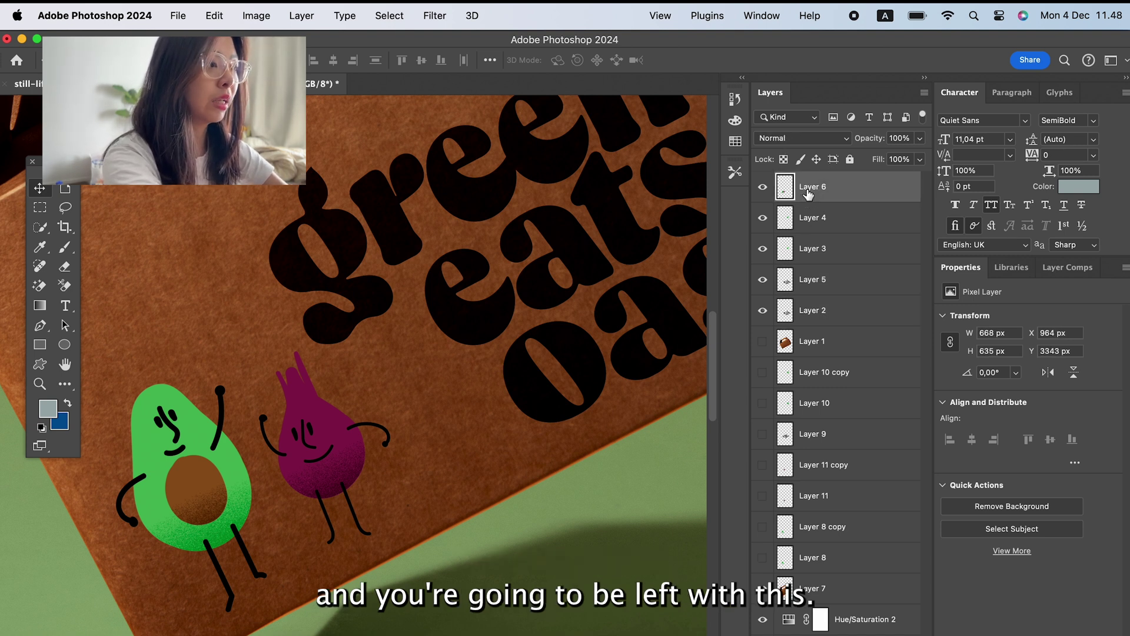
left_click(794, 138)
left_click(789, 145)
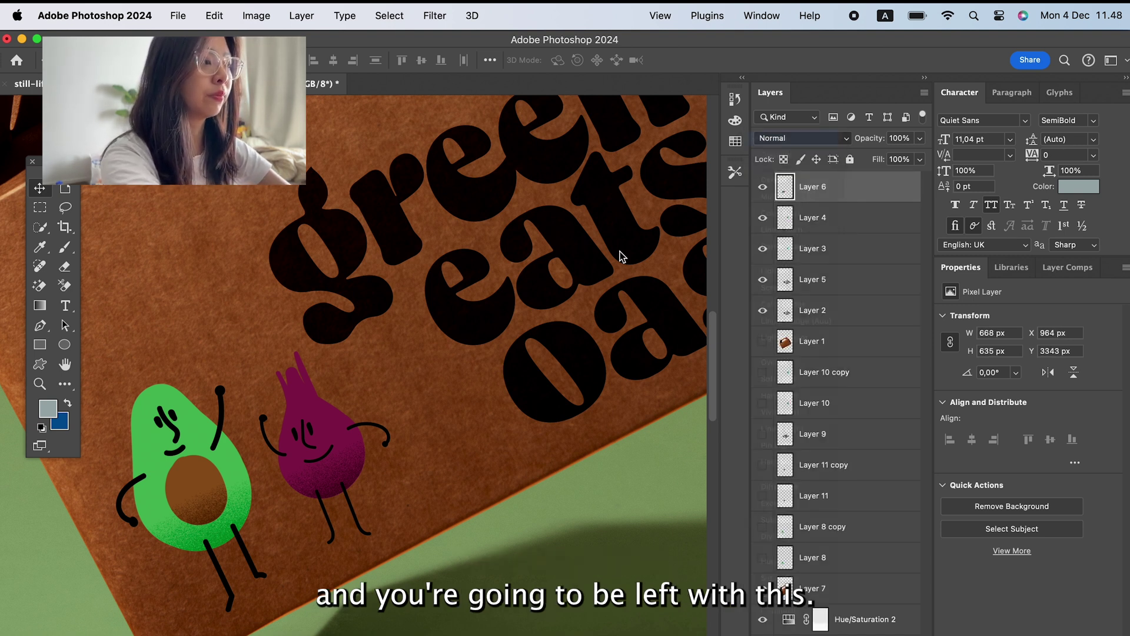
scroll(412, 421, "down", 2)
mouse_move(325, 435)
left_mouse_down()
mouse_move(352, 419)
mouse_move(345, 430)
left_mouse_up()
scroll(342, 426, "down", 2)
scroll(339, 425, "down", 2)
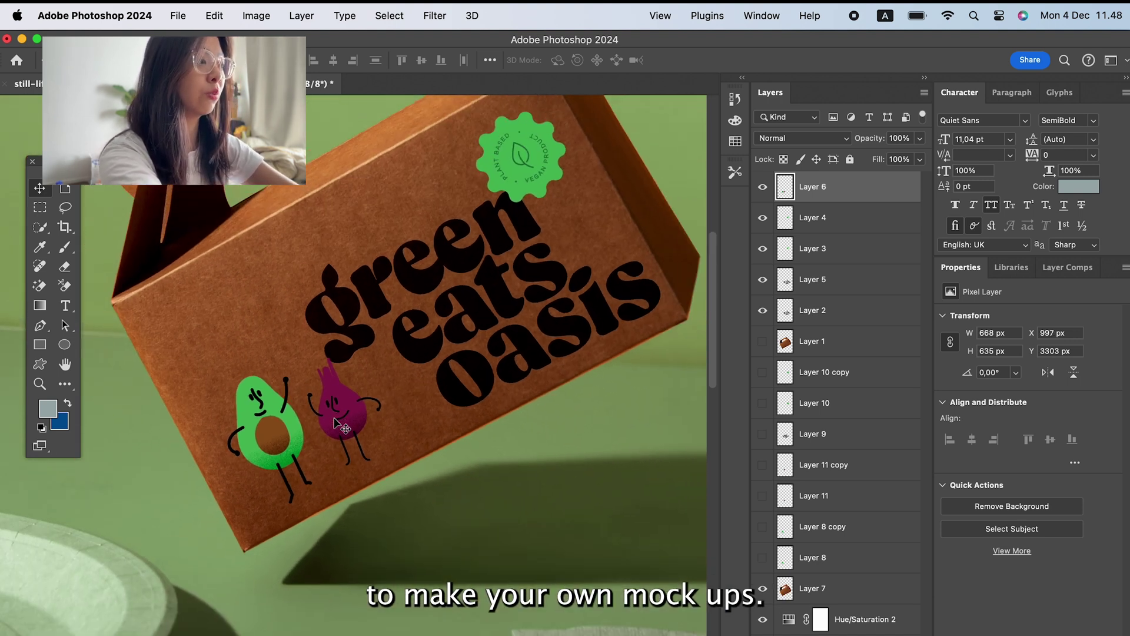
left_click_drag(339, 425, 331, 419)
scroll(332, 419, "down", 4)
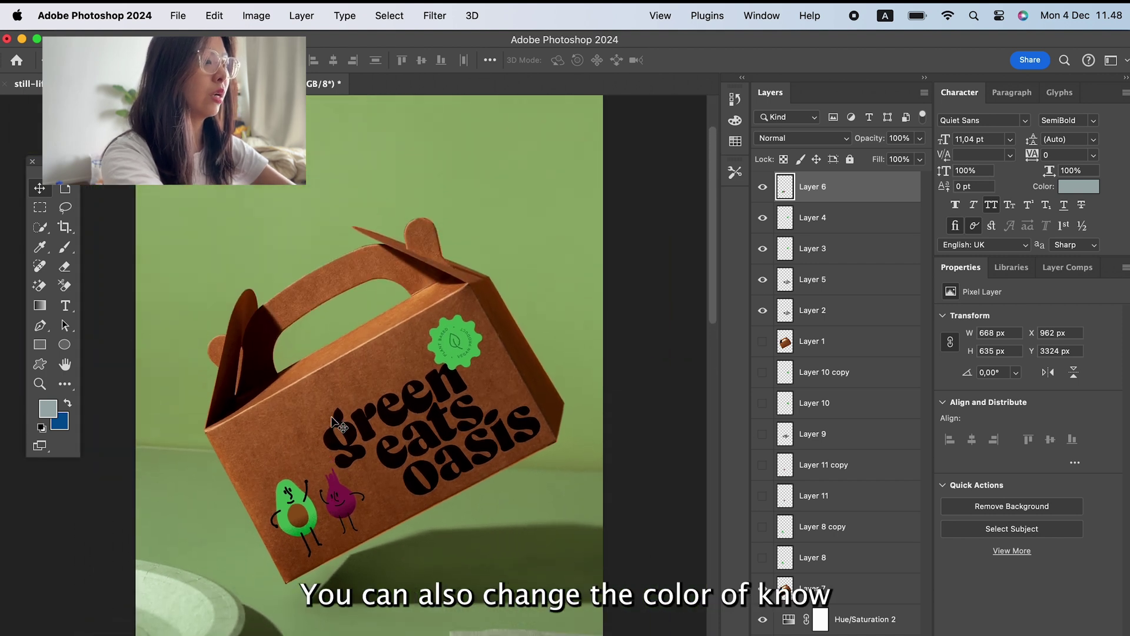
scroll(489, 365, "down", 1)
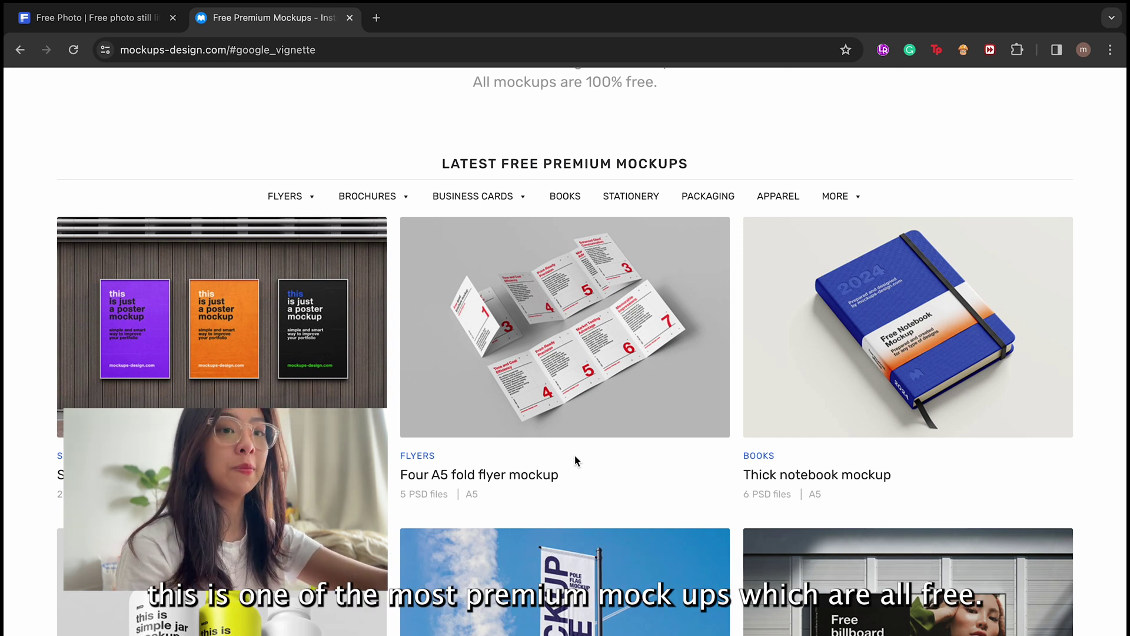
- Browse the latest free premium mockups on mockups-design.com, including the second page of listings
scroll(574, 461, "up", 6)
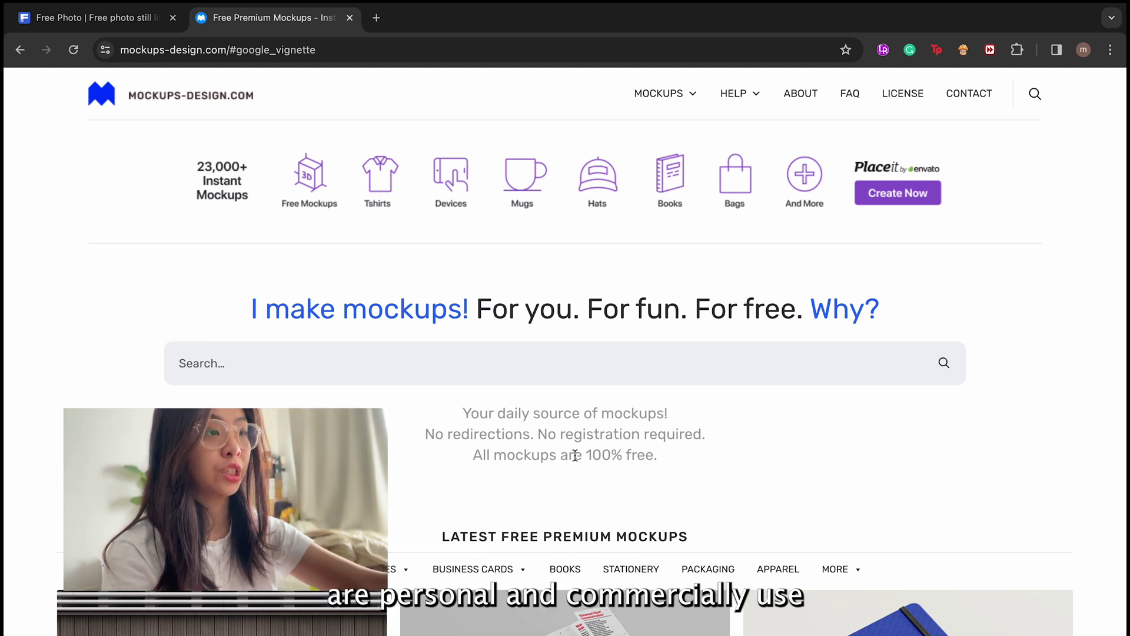
scroll(574, 454, "down", 7)
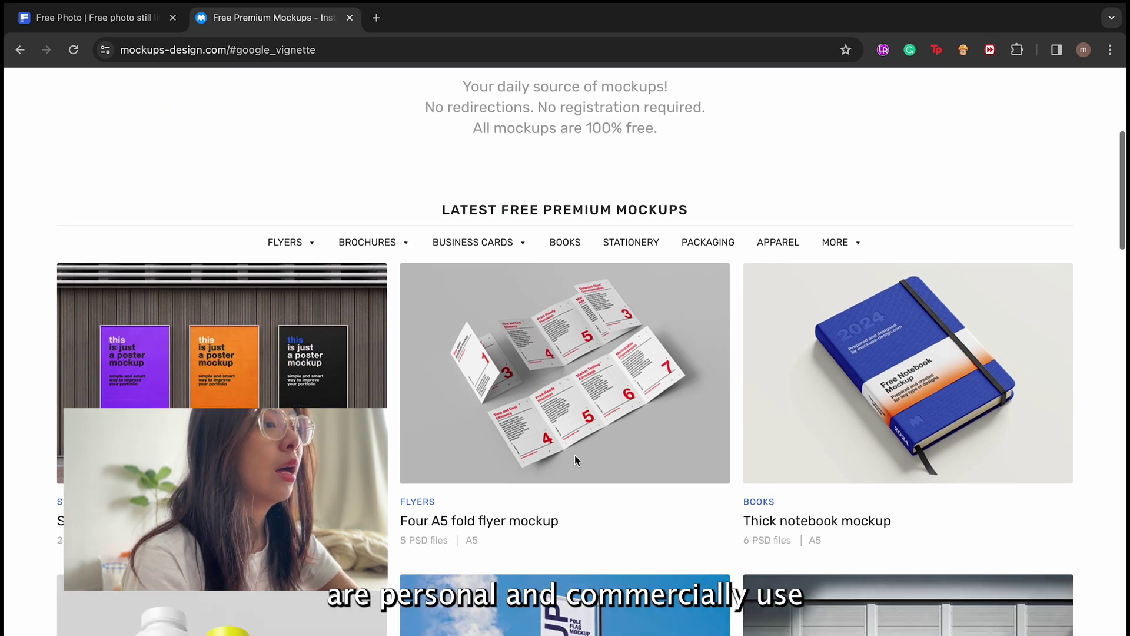
scroll(574, 461, "down", 1)
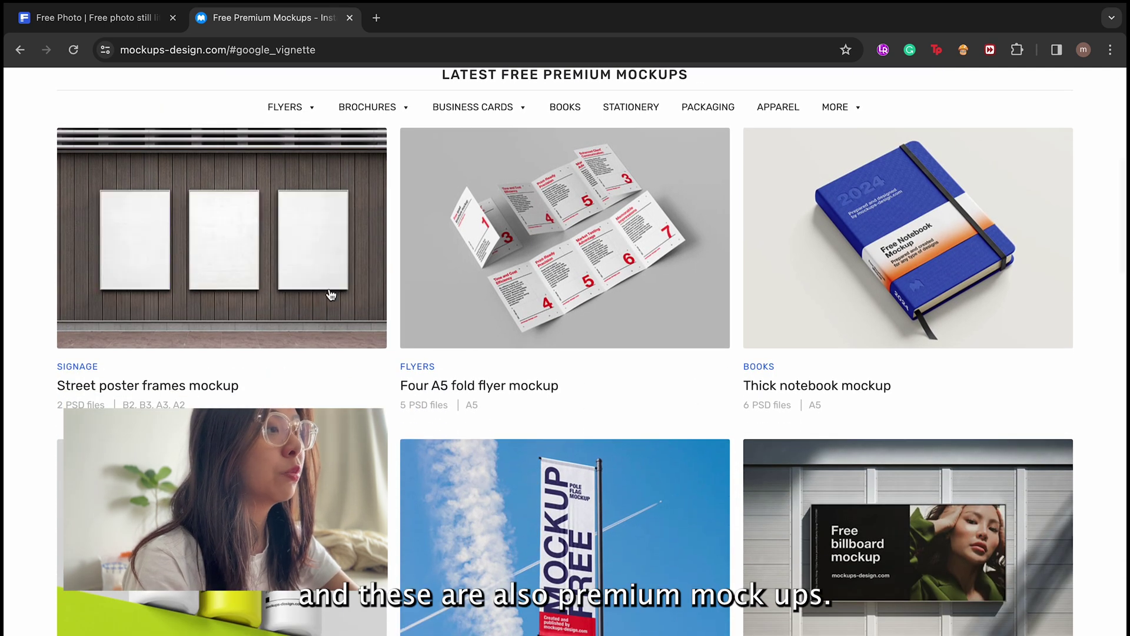
scroll(593, 353, "down", 9)
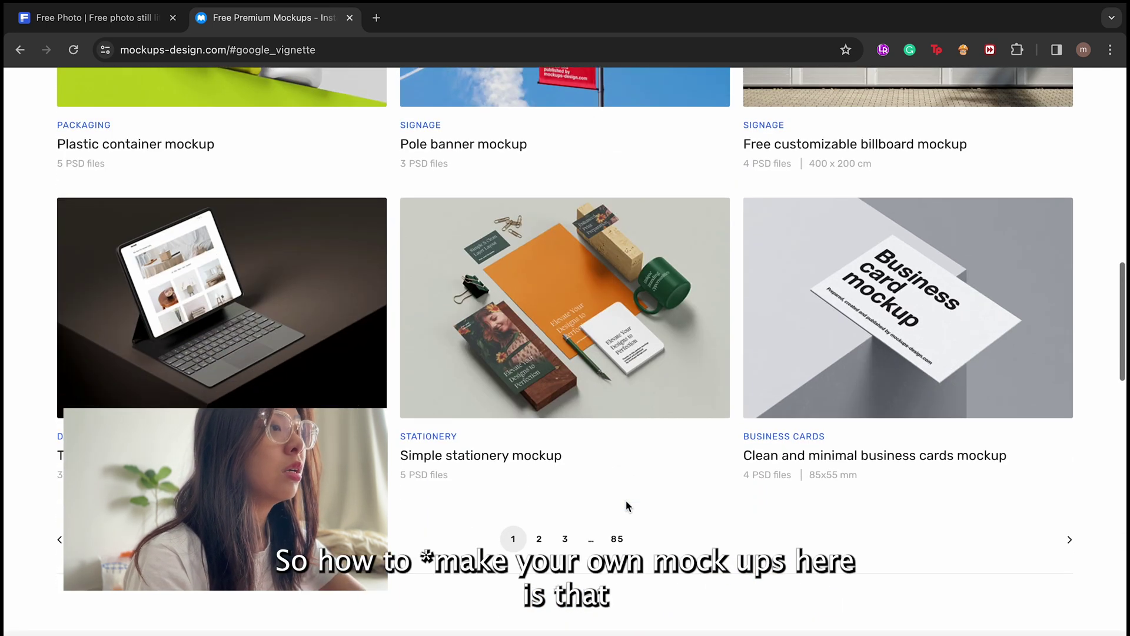
left_click(541, 538)
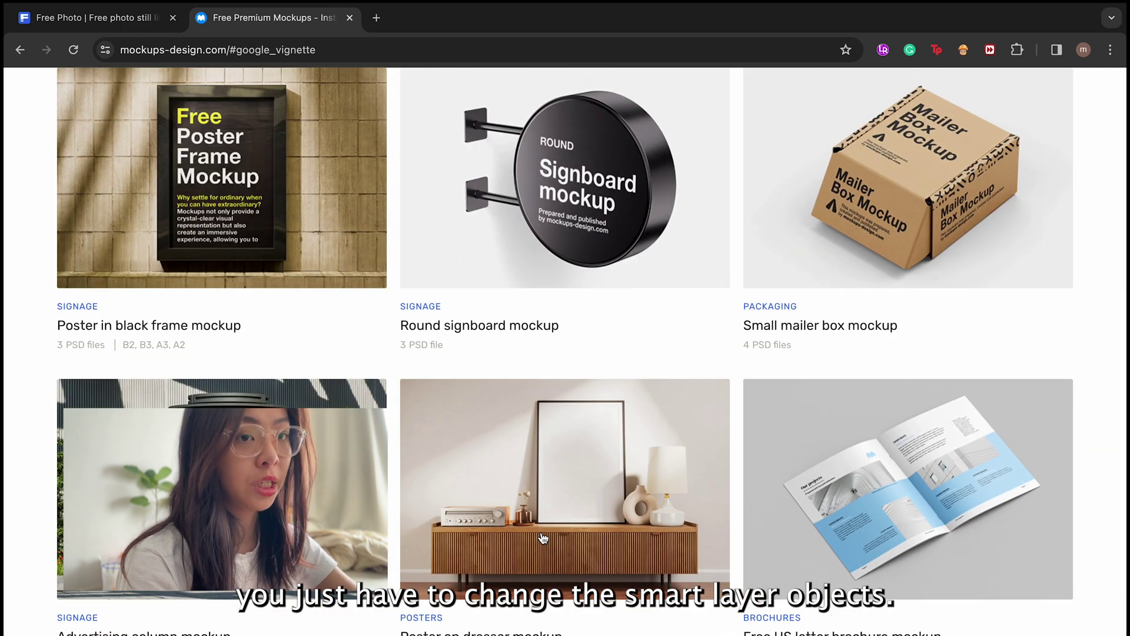
scroll(543, 537, "down", 4)
scroll(541, 532, "up", 16)
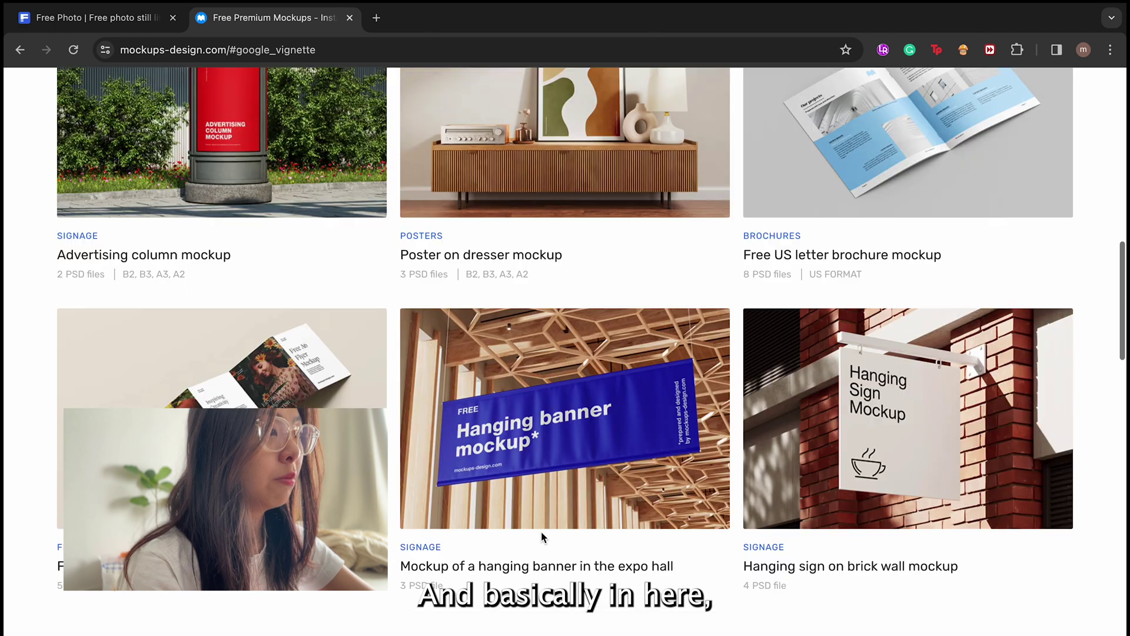
scroll(542, 531, "down", 11)
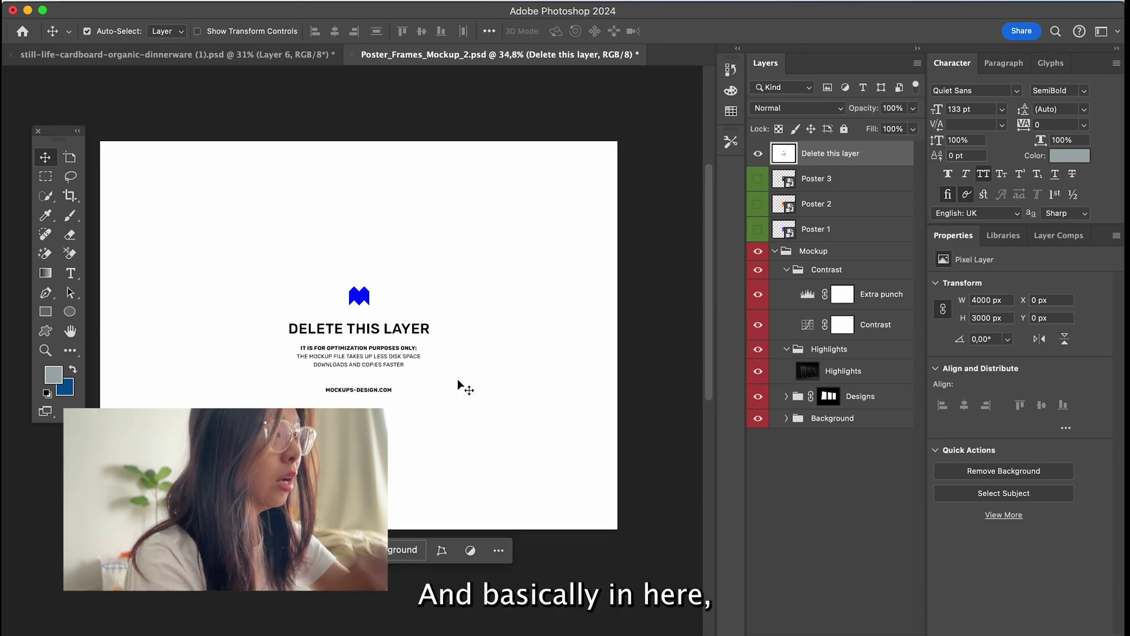
- Remove the "Delete this layer" cover layer from Poster_Frames_Mockup_2.psd in Photoshop
scroll(457, 380, "down", 3)
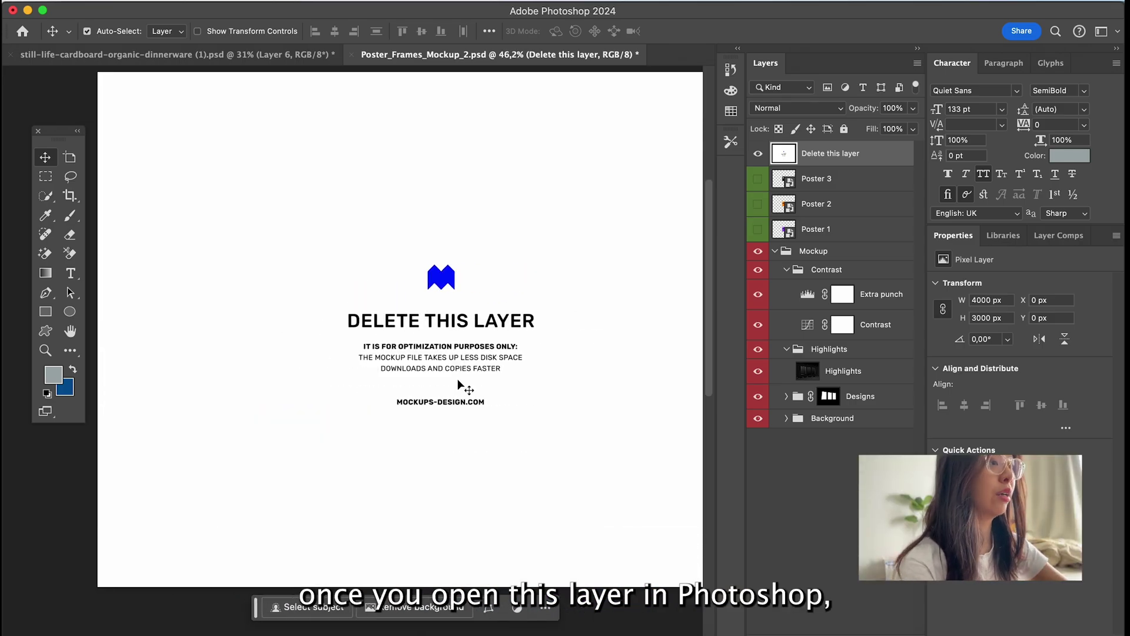
scroll(458, 380, "down", 2)
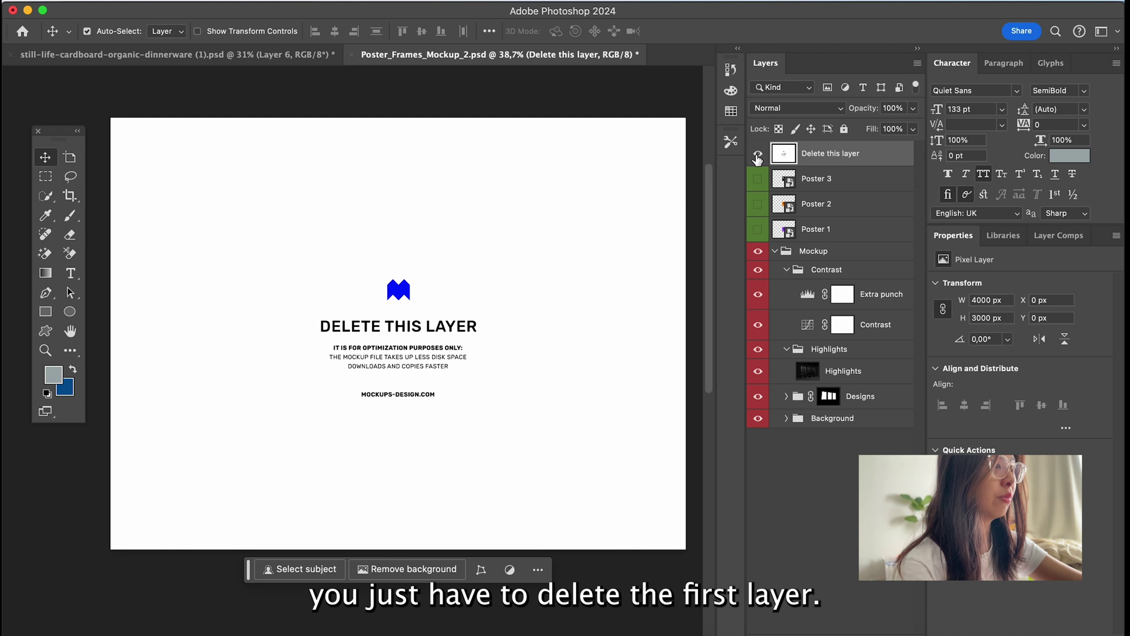
key("Delete")
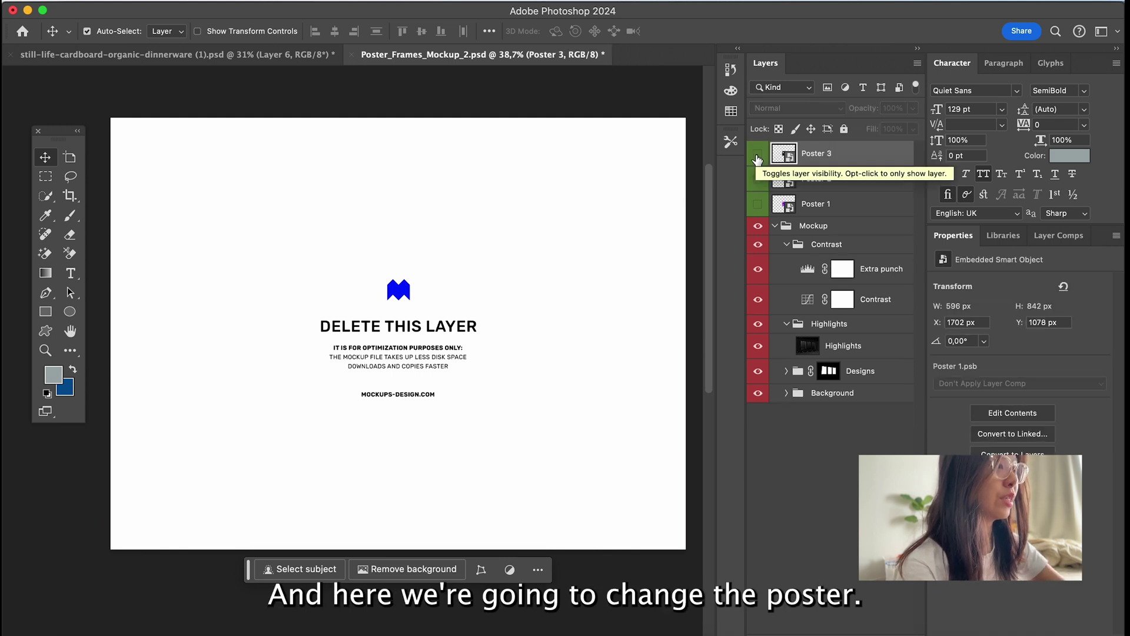
- Open the contents of the Poster 1 smart object for editing and undo a trial move of its artwork
left_click(785, 209)
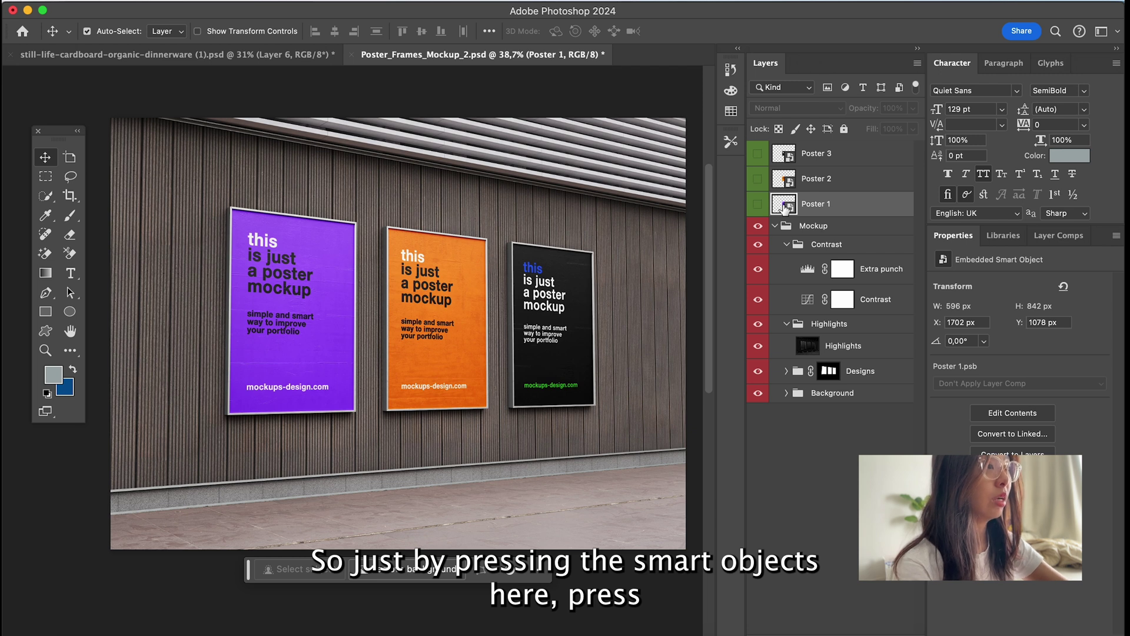
double_click(785, 206)
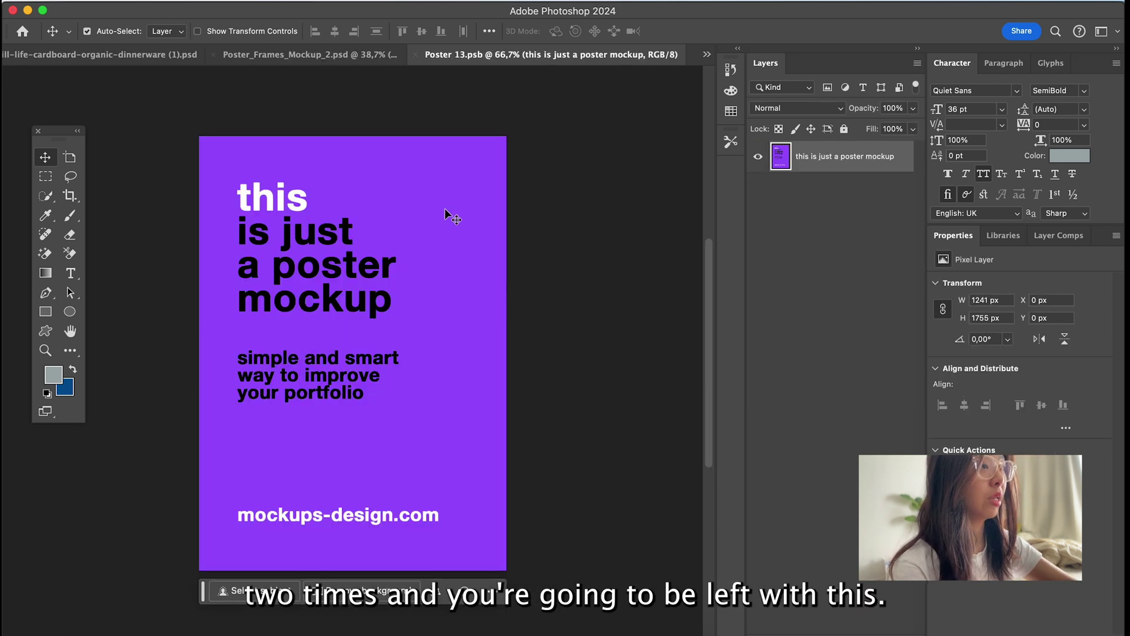
left_click_drag(474, 211, 71, 256)
key("super+z")
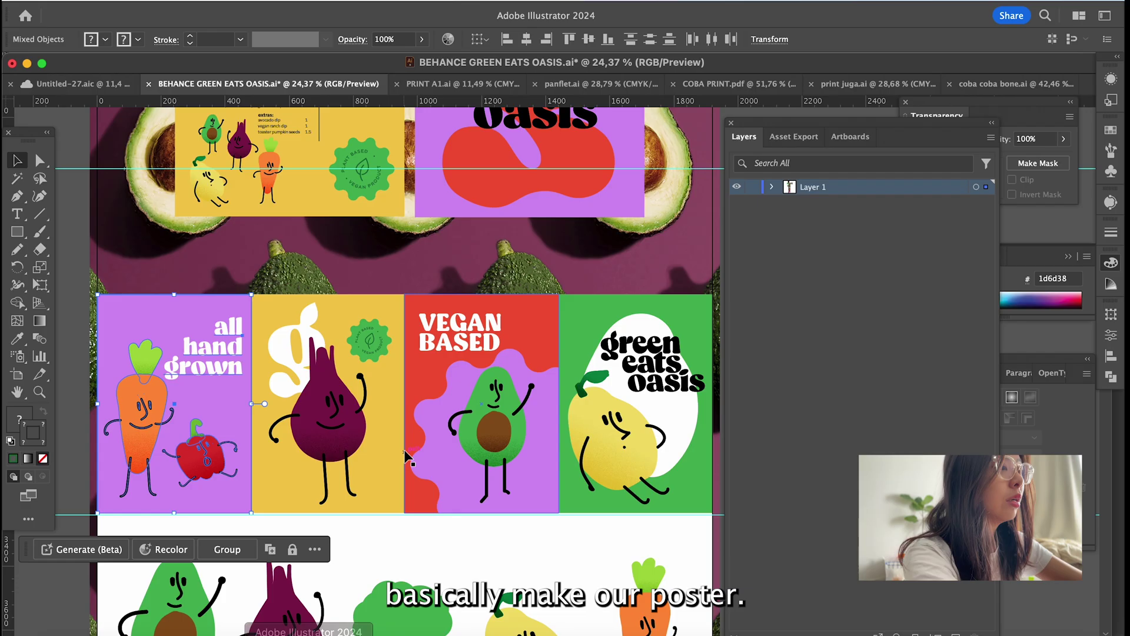
- Select all artwork of the yellow poster with the purple vegetable character in Illustrator, including the background and badge, and copy it
left_click(329, 382)
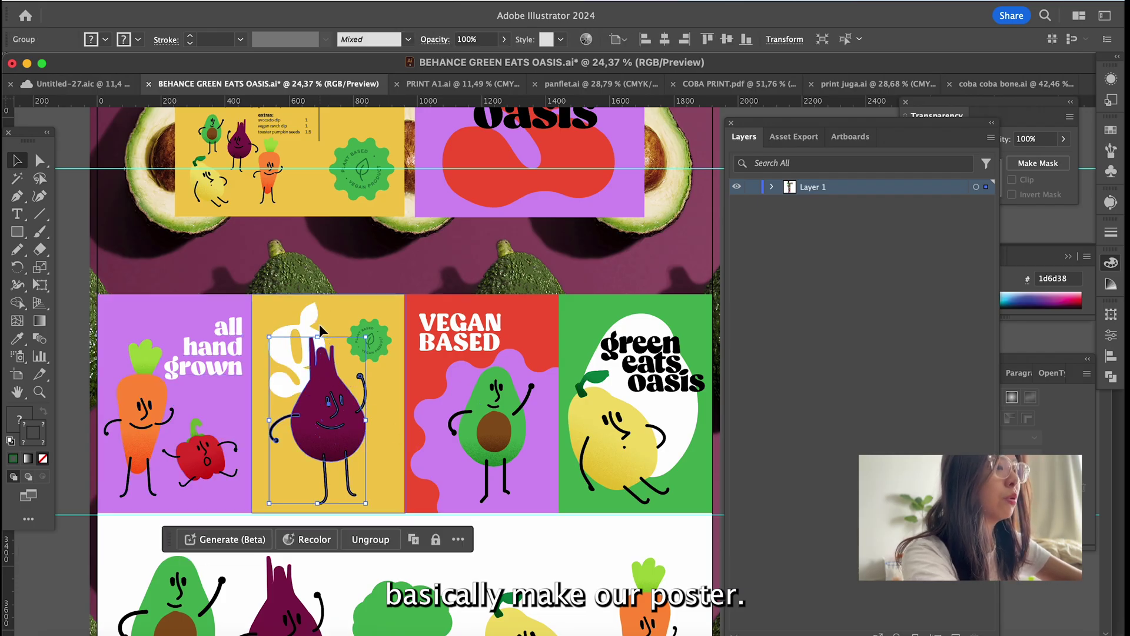
left_click(380, 336, "shift")
left_click(307, 335, "shift")
left_click(338, 320, "shift")
key("super+c")
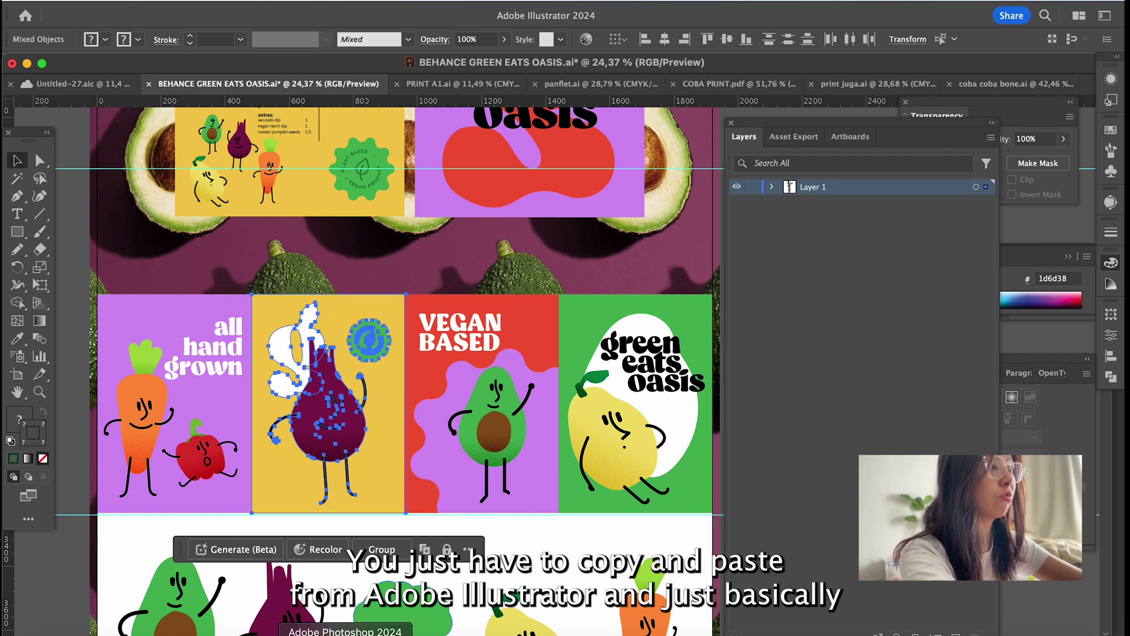
- Switch to Photoshop, paste the yellow poster as pixels into the Poster 1 contents, and align it with the canvas's upper-left corner
left_click(345, 634)
key("super+v")
key("Return")
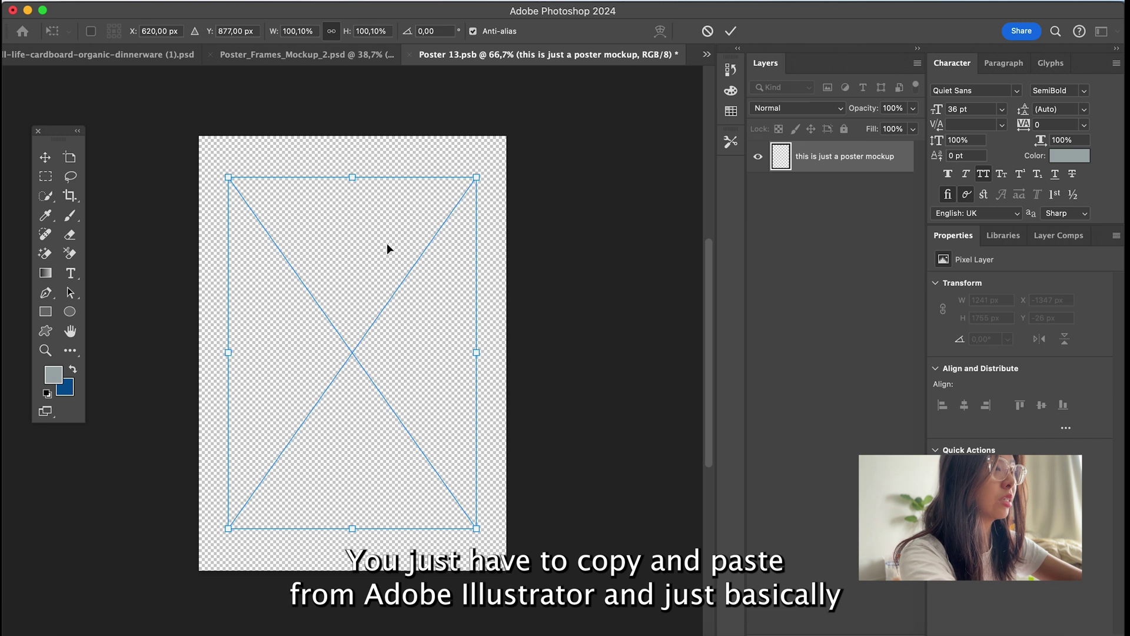
left_click_drag(386, 243, 358, 201)
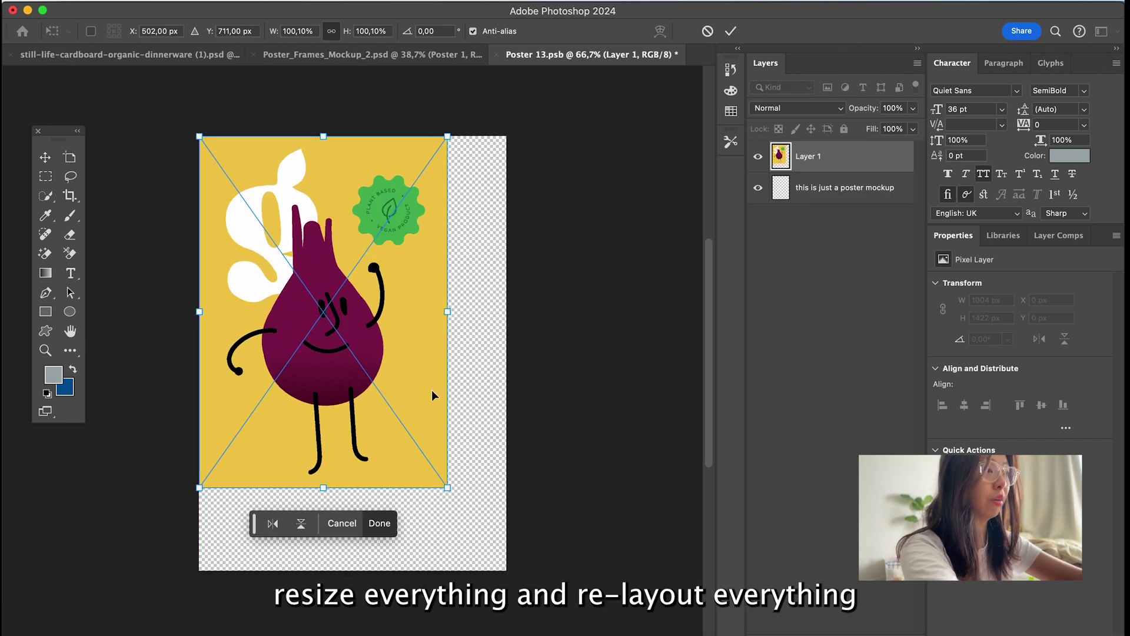
- Scale the yellow poster to about 123.65% to fill the canvas, then save and close the Poster 1 contents
left_click_drag(454, 487, 506, 570)
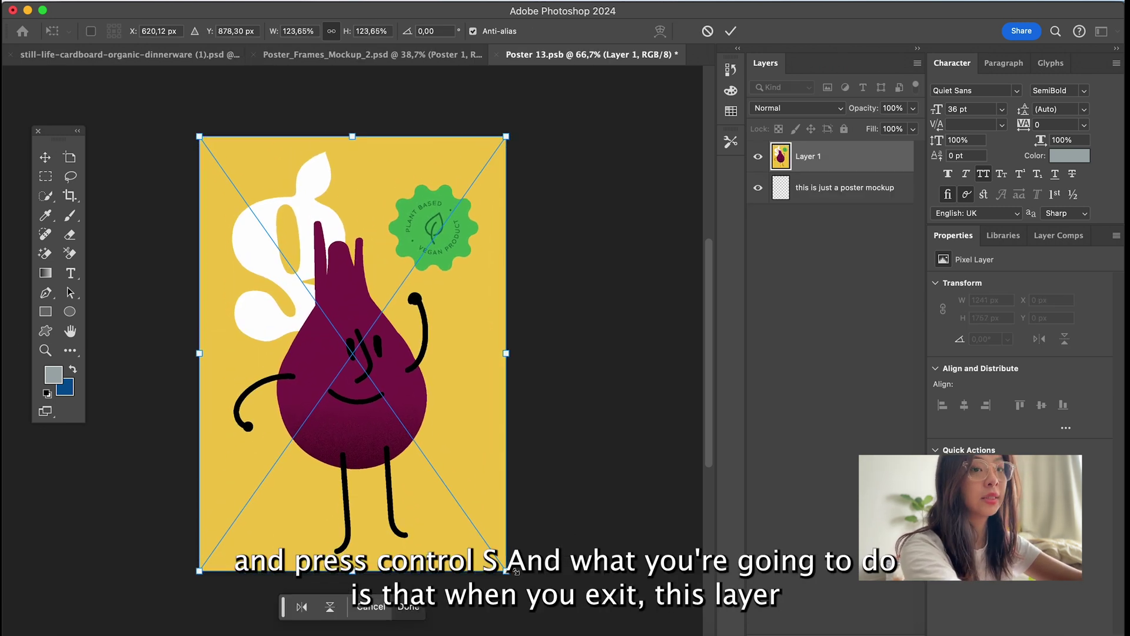
key("Return")
key("super+s")
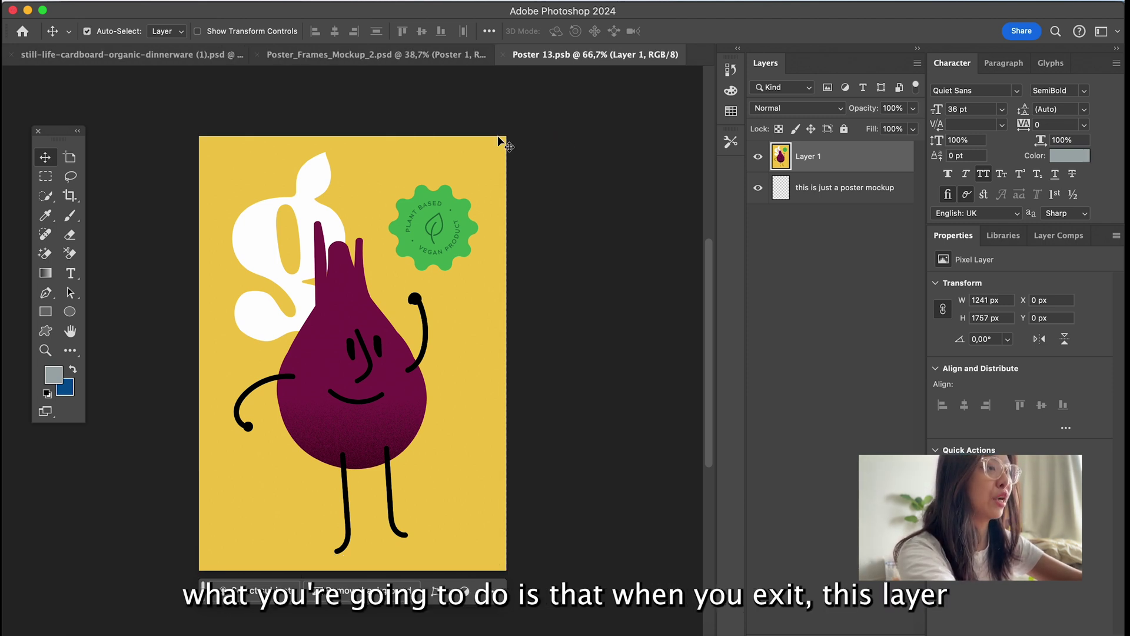
left_click(503, 54)
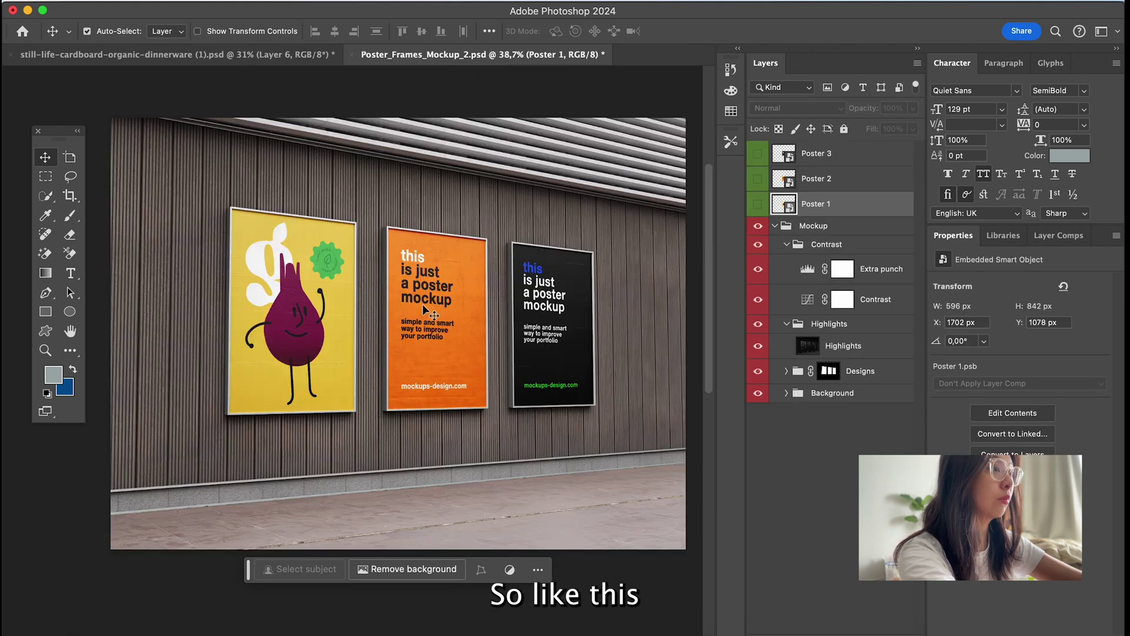
- Open the Poster 2 smart object's contents and move the placeholder artwork completely off the canvas
scroll(291, 293, "up", 3)
scroll(291, 292, "down", 3)
scroll(291, 293, "up", 3)
scroll(291, 293, "down", 2)
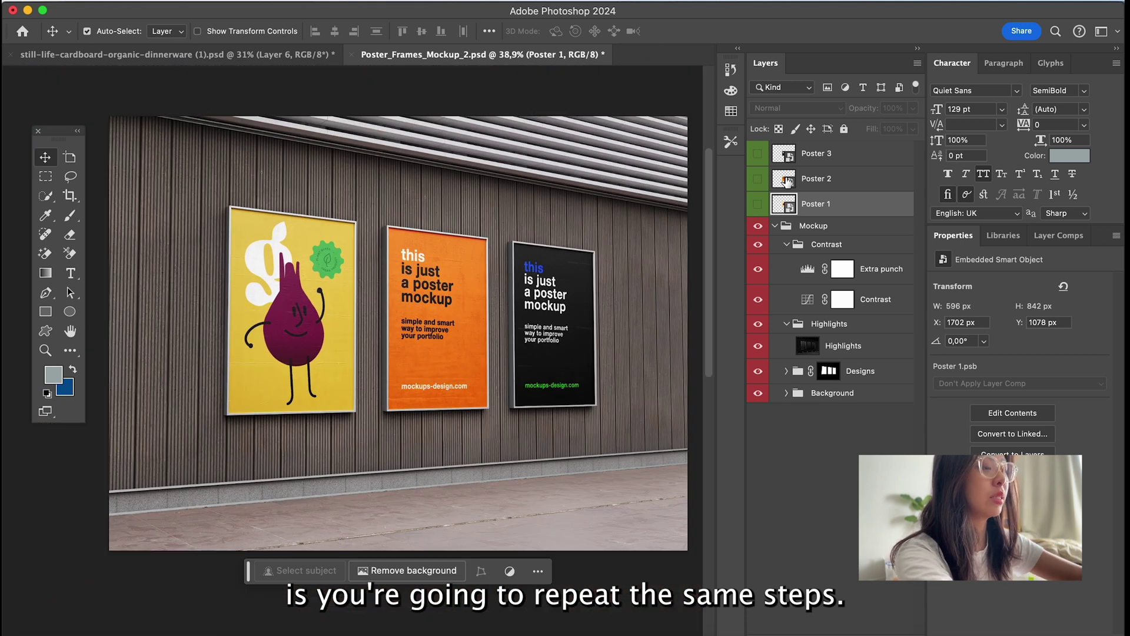
double_click(785, 179)
left_click_drag(475, 255, 164, 397)
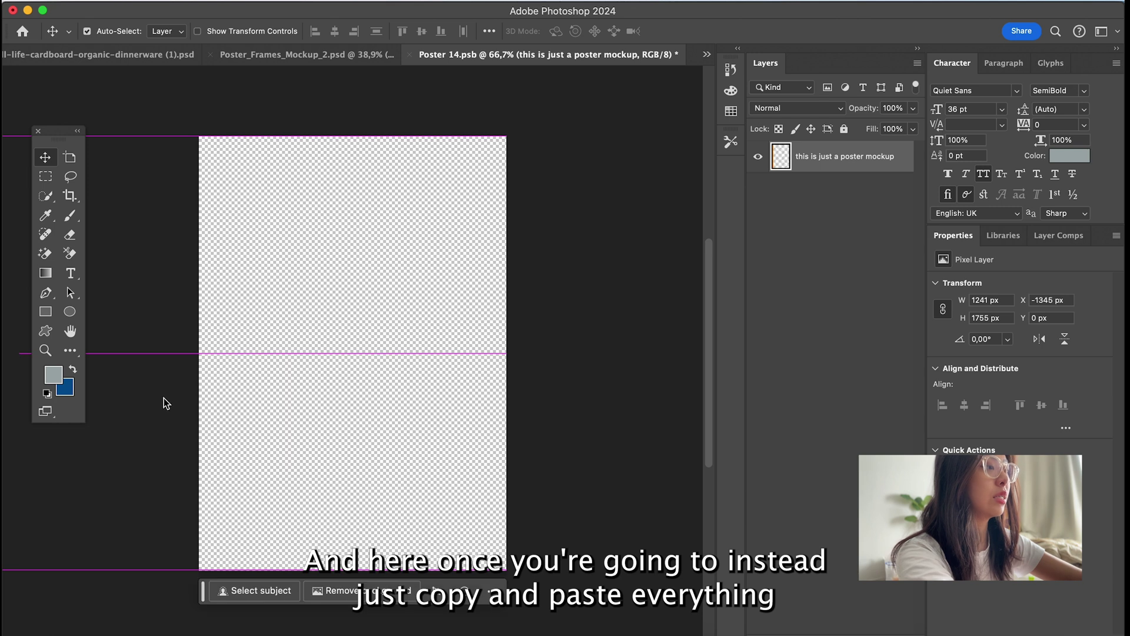
- Switch to Illustrator and copy all artwork of the green "green eats oasis" poster, including its background
left_click(309, 635)
left_click(655, 346)
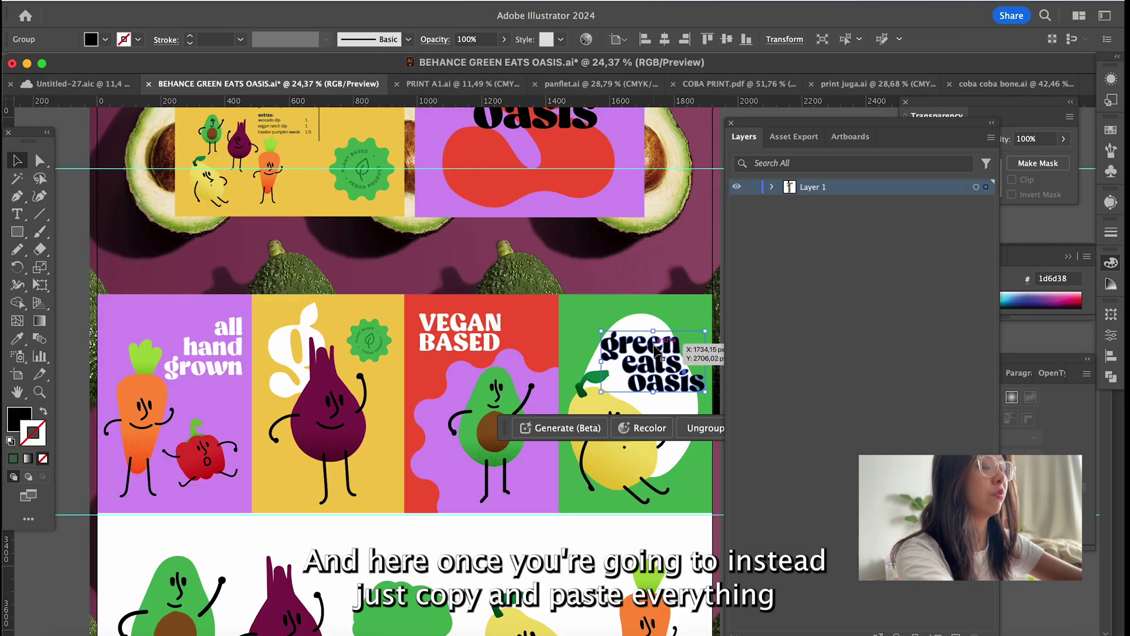
left_click(696, 490)
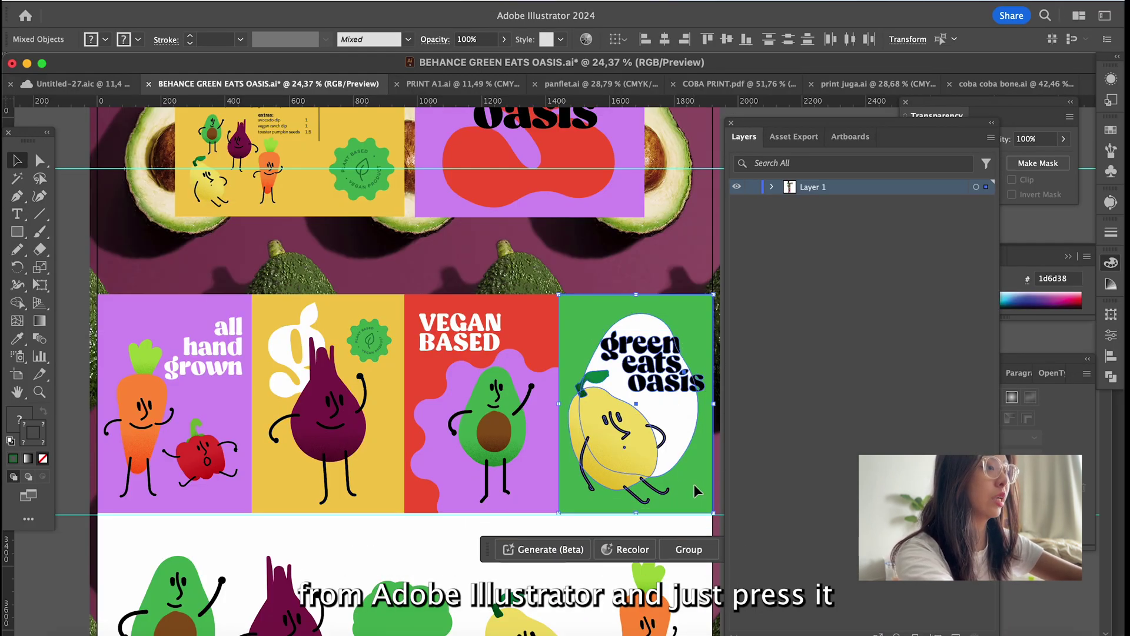
- Switch to Photoshop, paste the green poster as pixels into the Poster 2 contents, and align it with the canvas's upper-left corner
left_click(348, 634)
key("super+v")
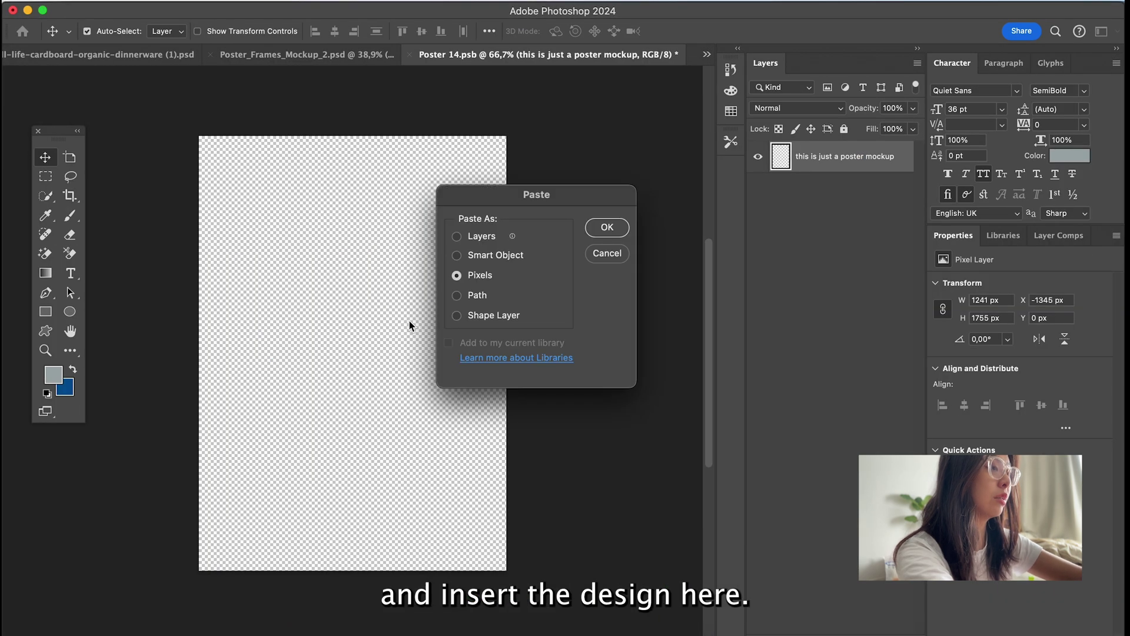
key("Return")
key("super+t")
left_click_drag(404, 338, 378, 301)
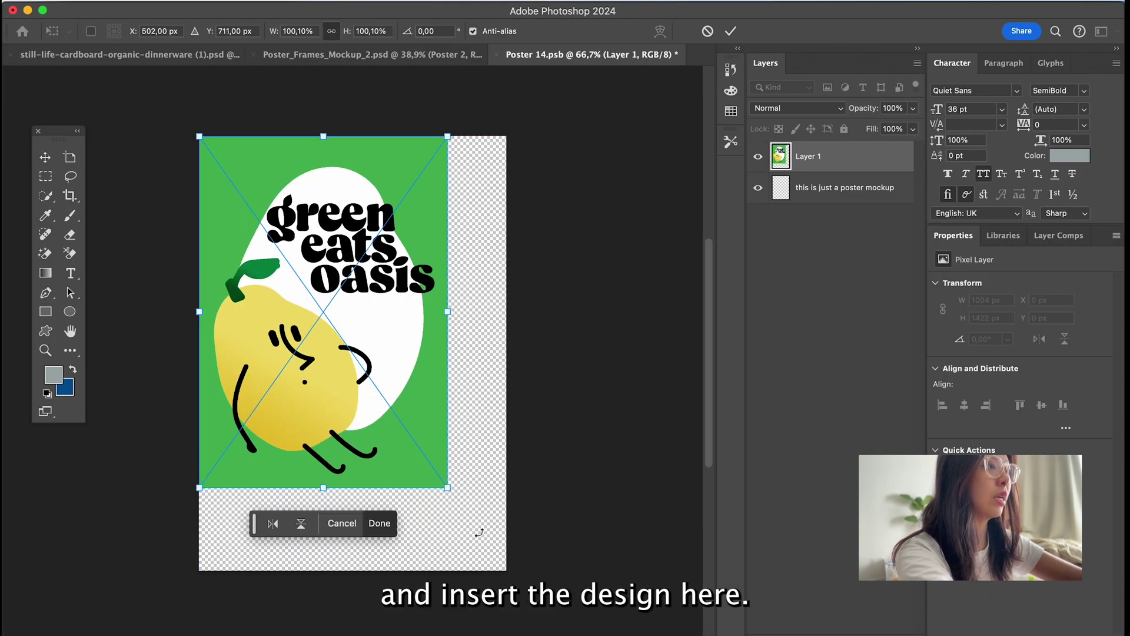
- Scale the green poster to about 123.88% to fill the canvas, then save and close the Poster 2 contents
left_click_drag(447, 487, 506, 569)
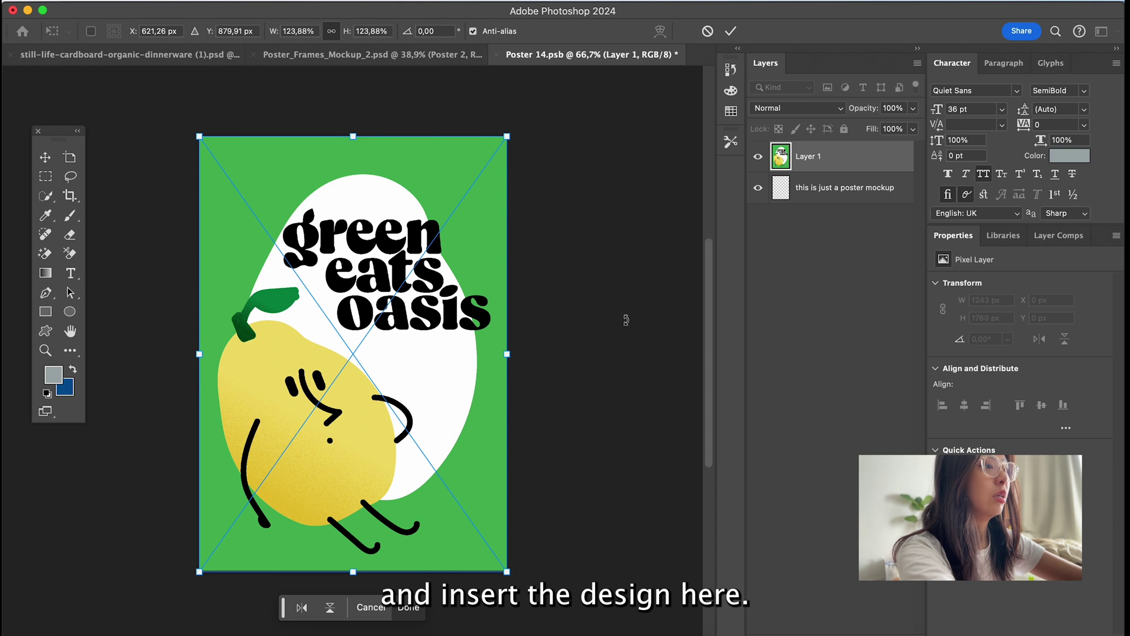
key("Return")
key("super+s")
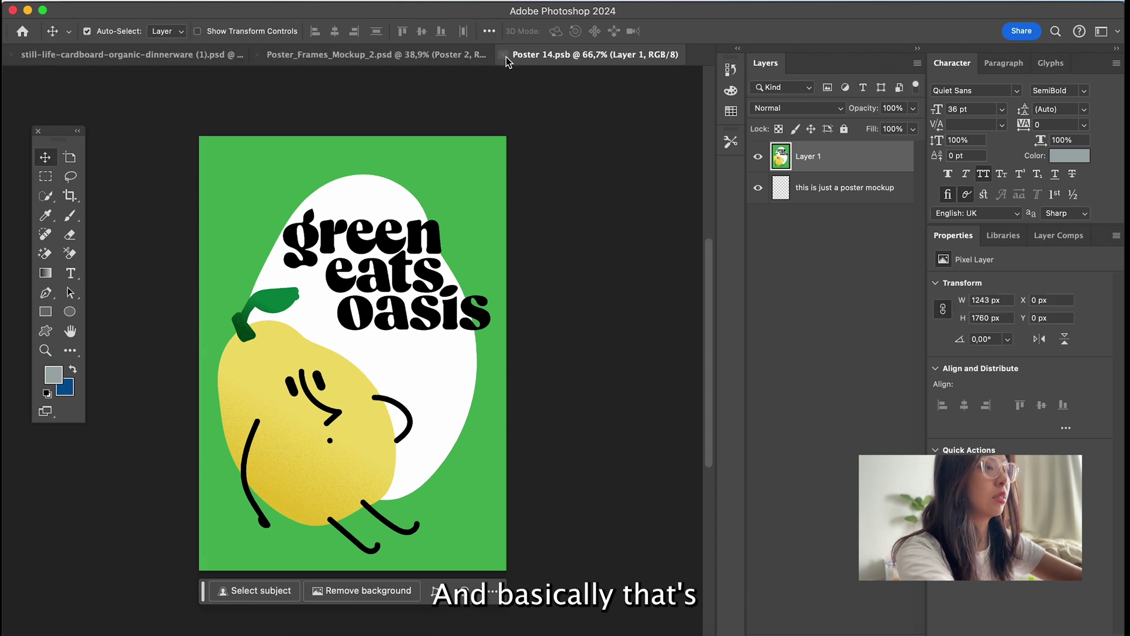
left_click(497, 55)
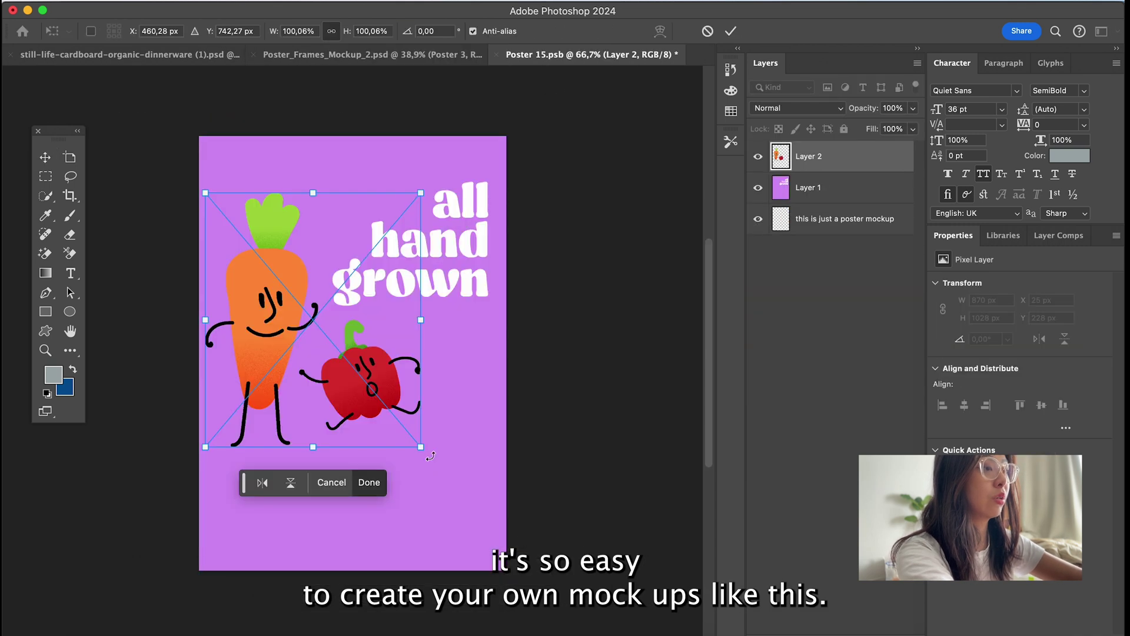
- Position the carrot and red pepper characters lower on the purple "all hand grown" poster and save the Poster 3 contents
left_click_drag(480, 454, 477, 503)
left_click_drag(431, 454, 440, 488)
key("Return")
key("super+s")
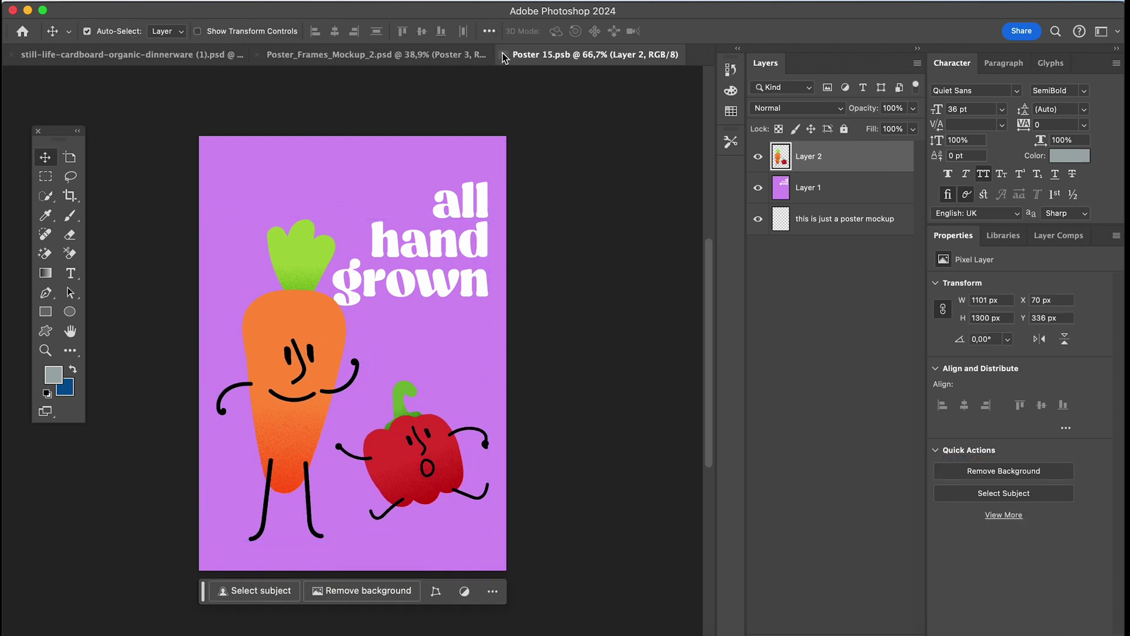